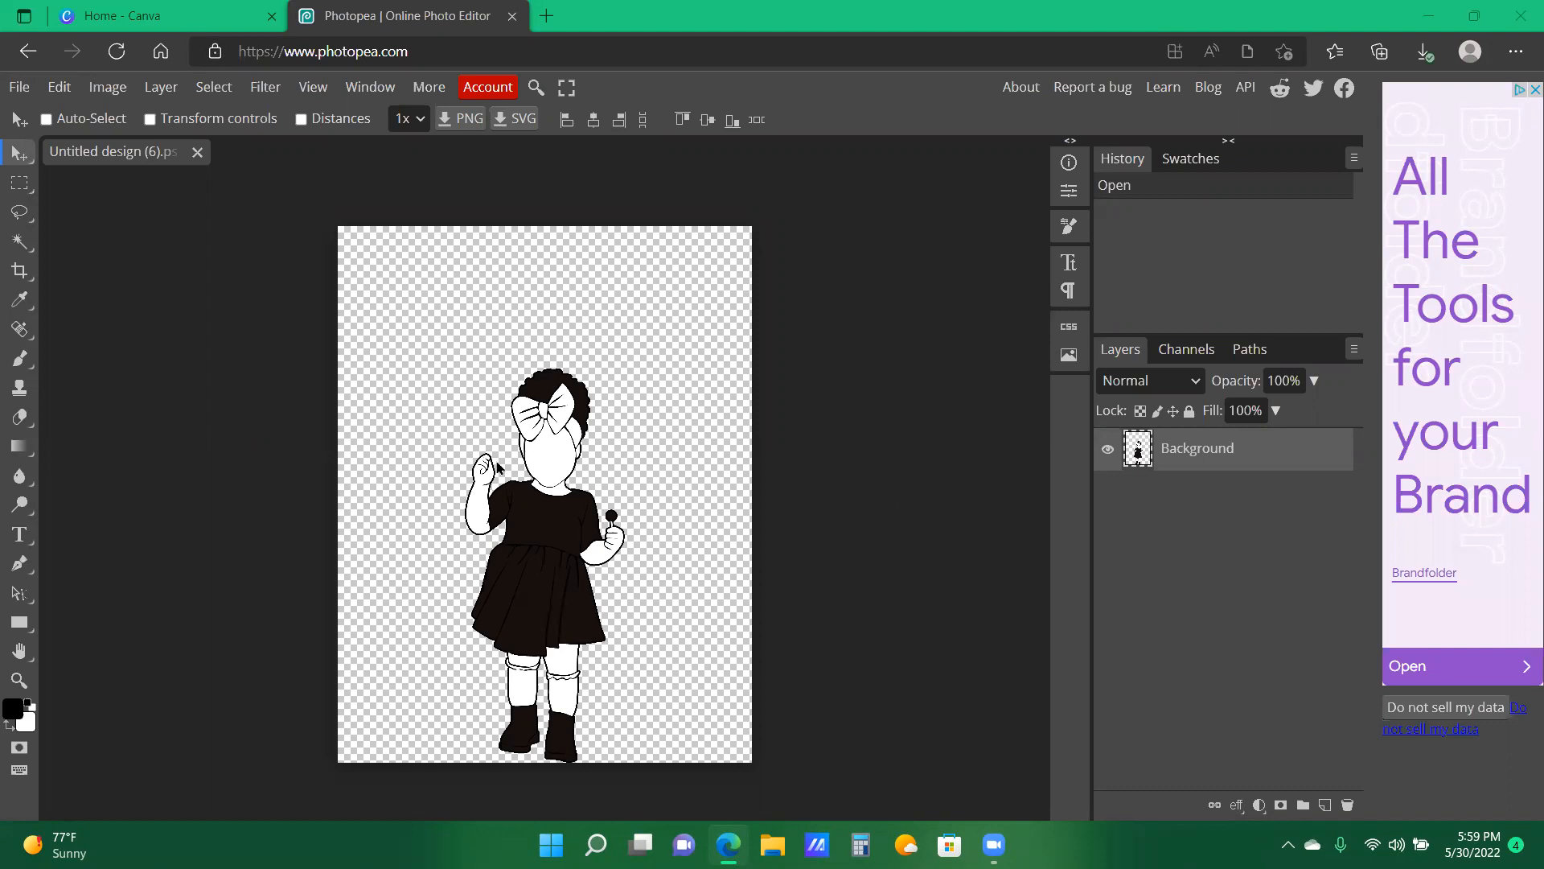
- Switch to Canva and create a new 8.5 × 11 in design
left_click(159, 14)
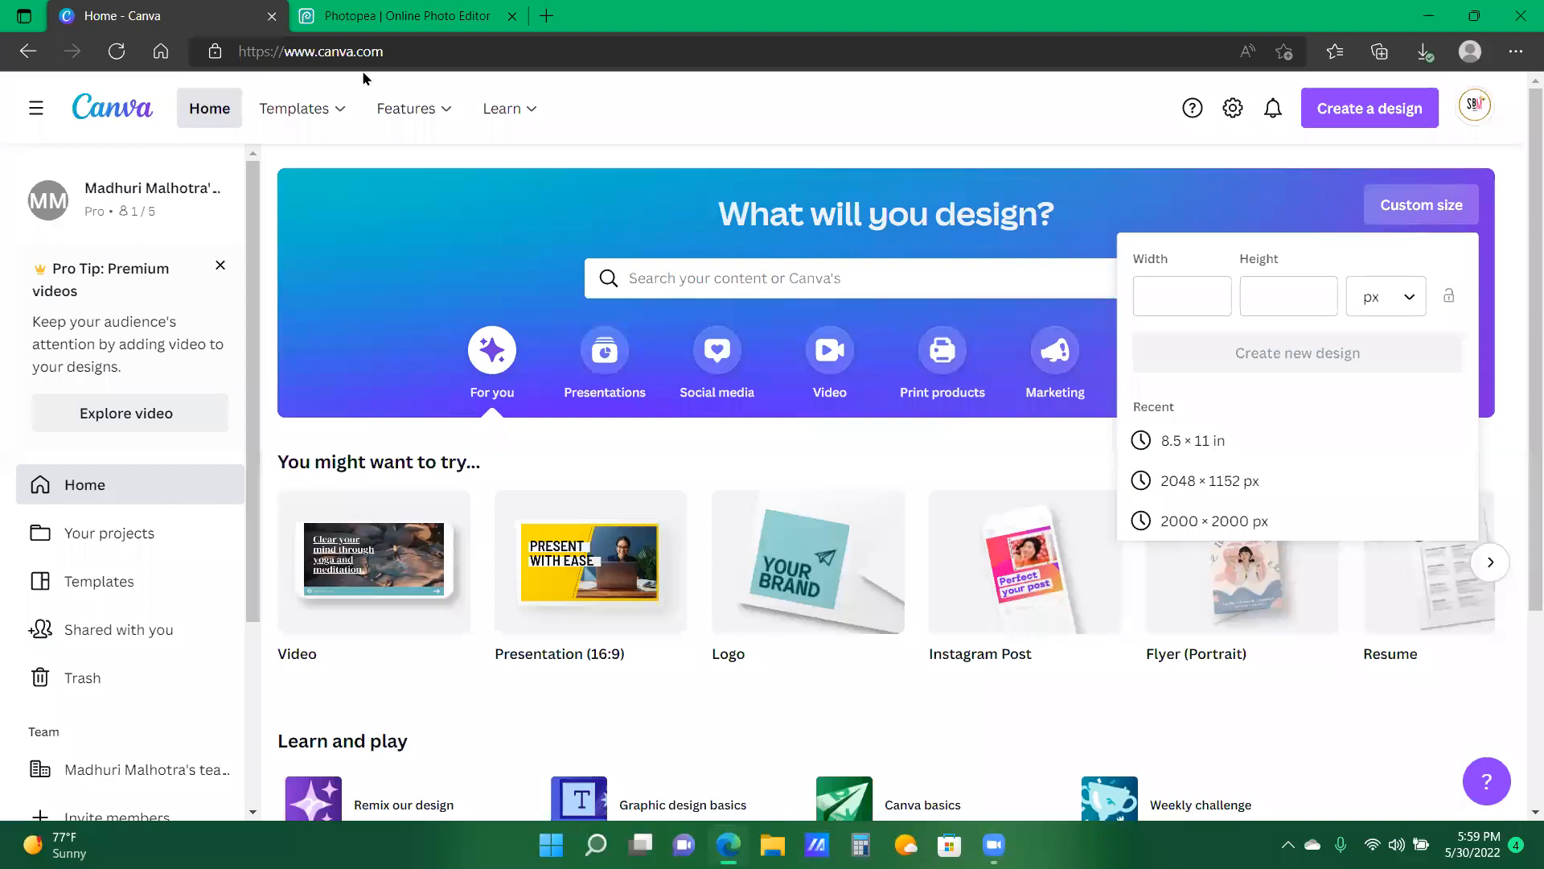
left_click(1246, 443)
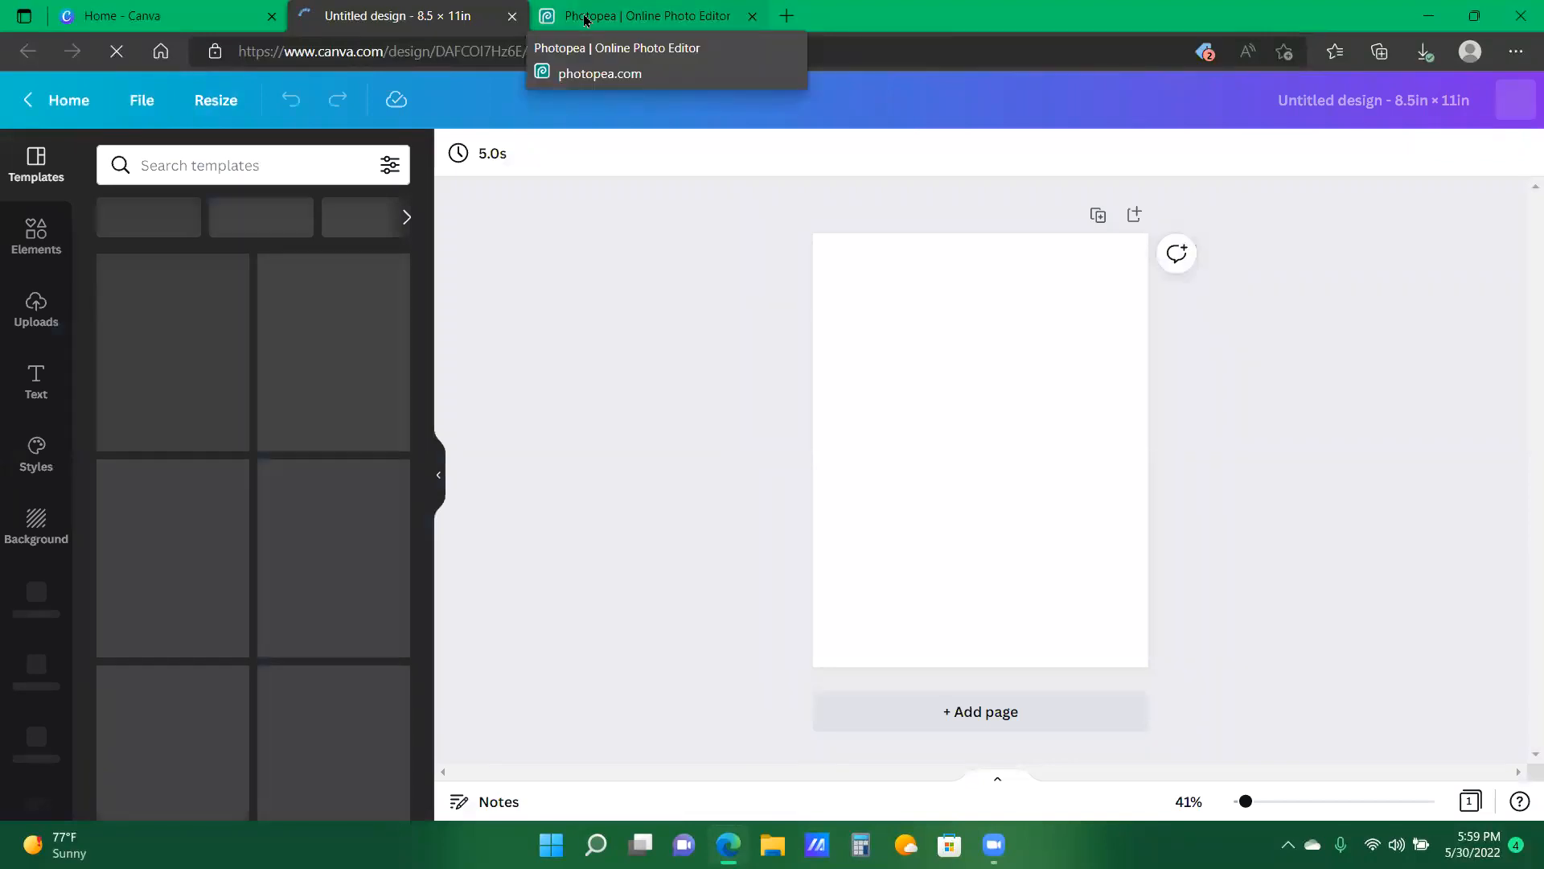
- Switch to Photopea and load photopea.com afresh to get its start page
left_click(641, 18)
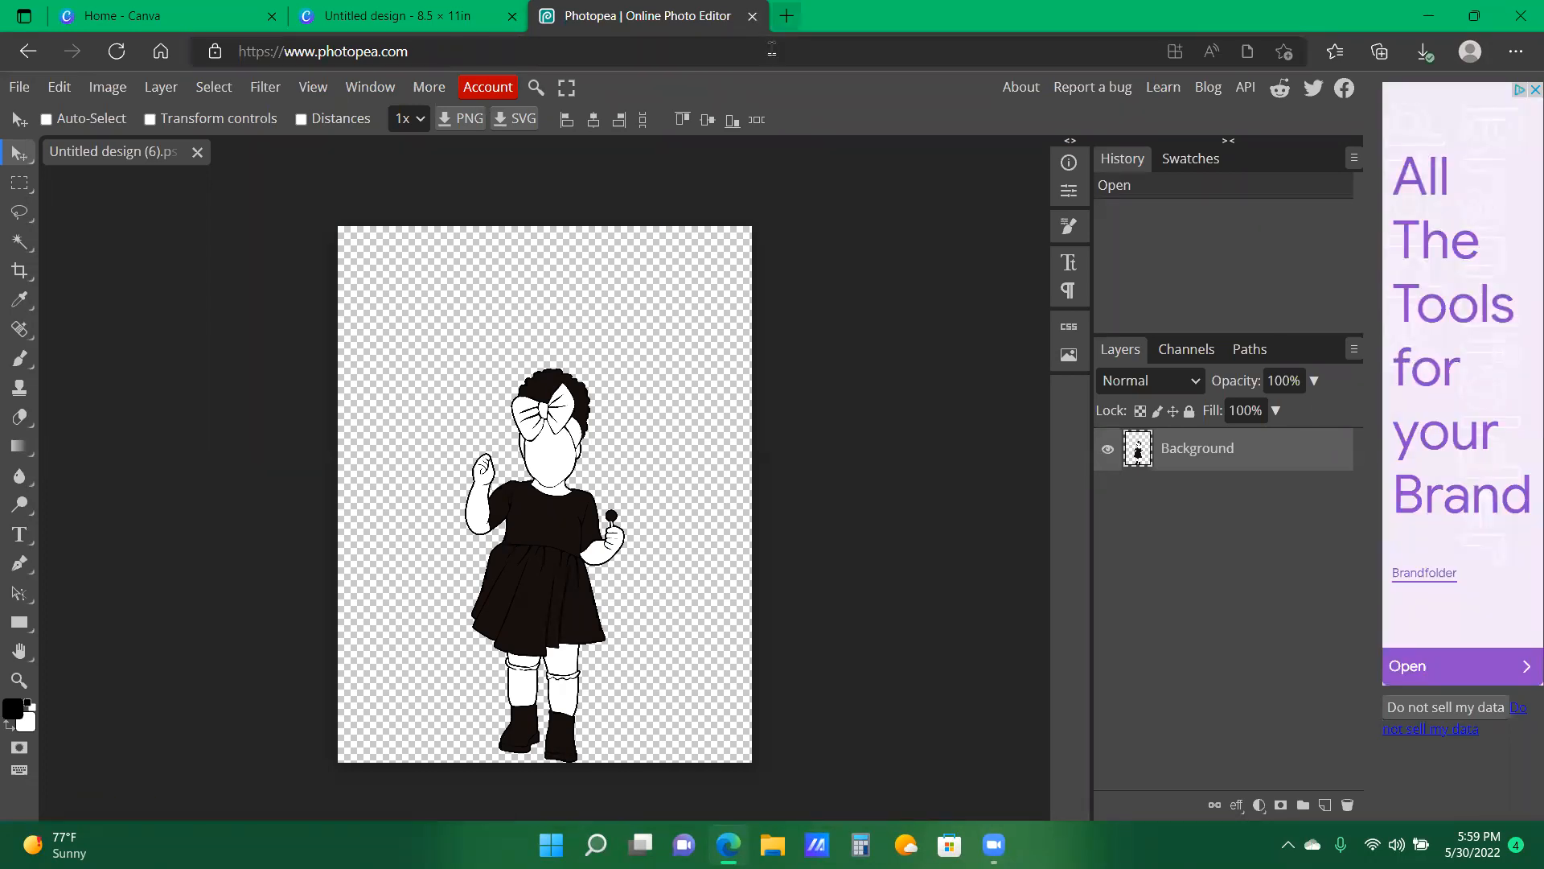
left_click(773, 50)
key("BackSpace")
type("phot")
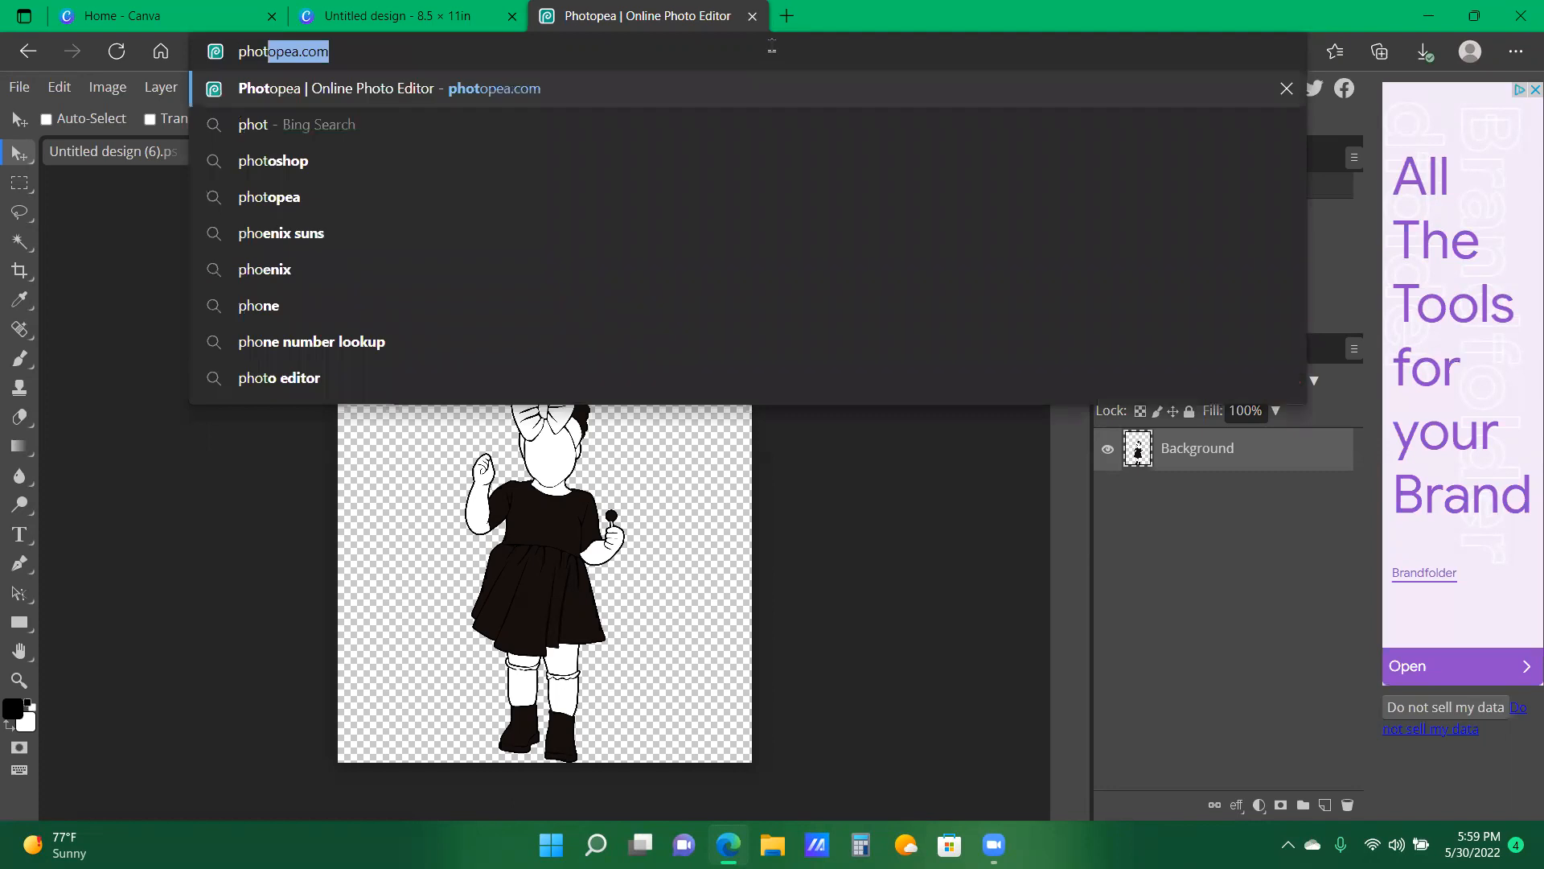
left_click(590, 92)
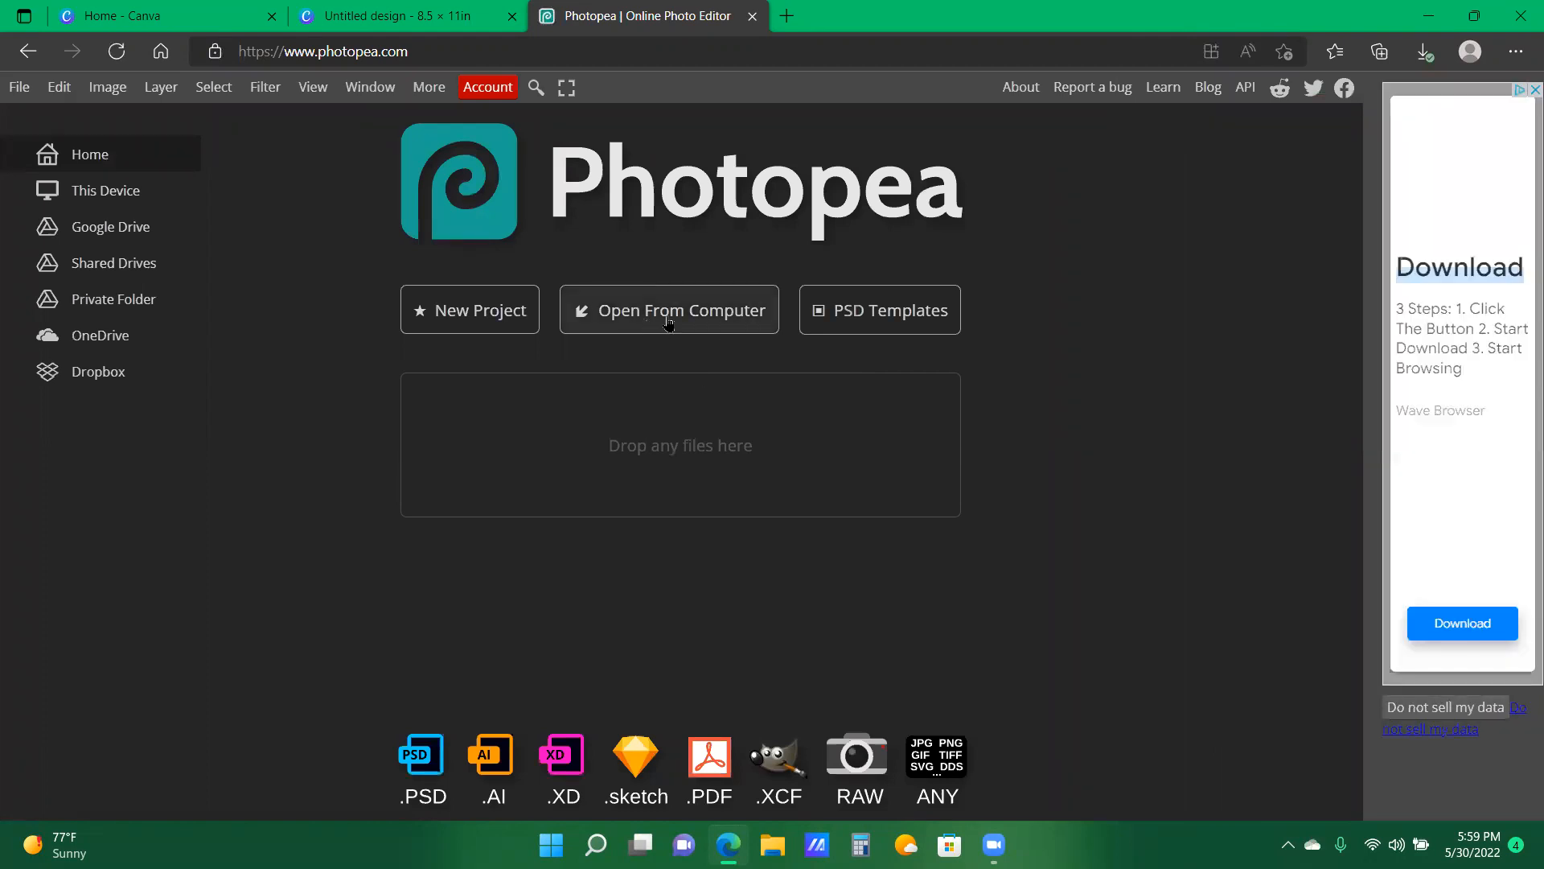
- Return to the blank Canva design and browse the elements for "black and white girl"
left_click(121, 24)
left_click(442, 16)
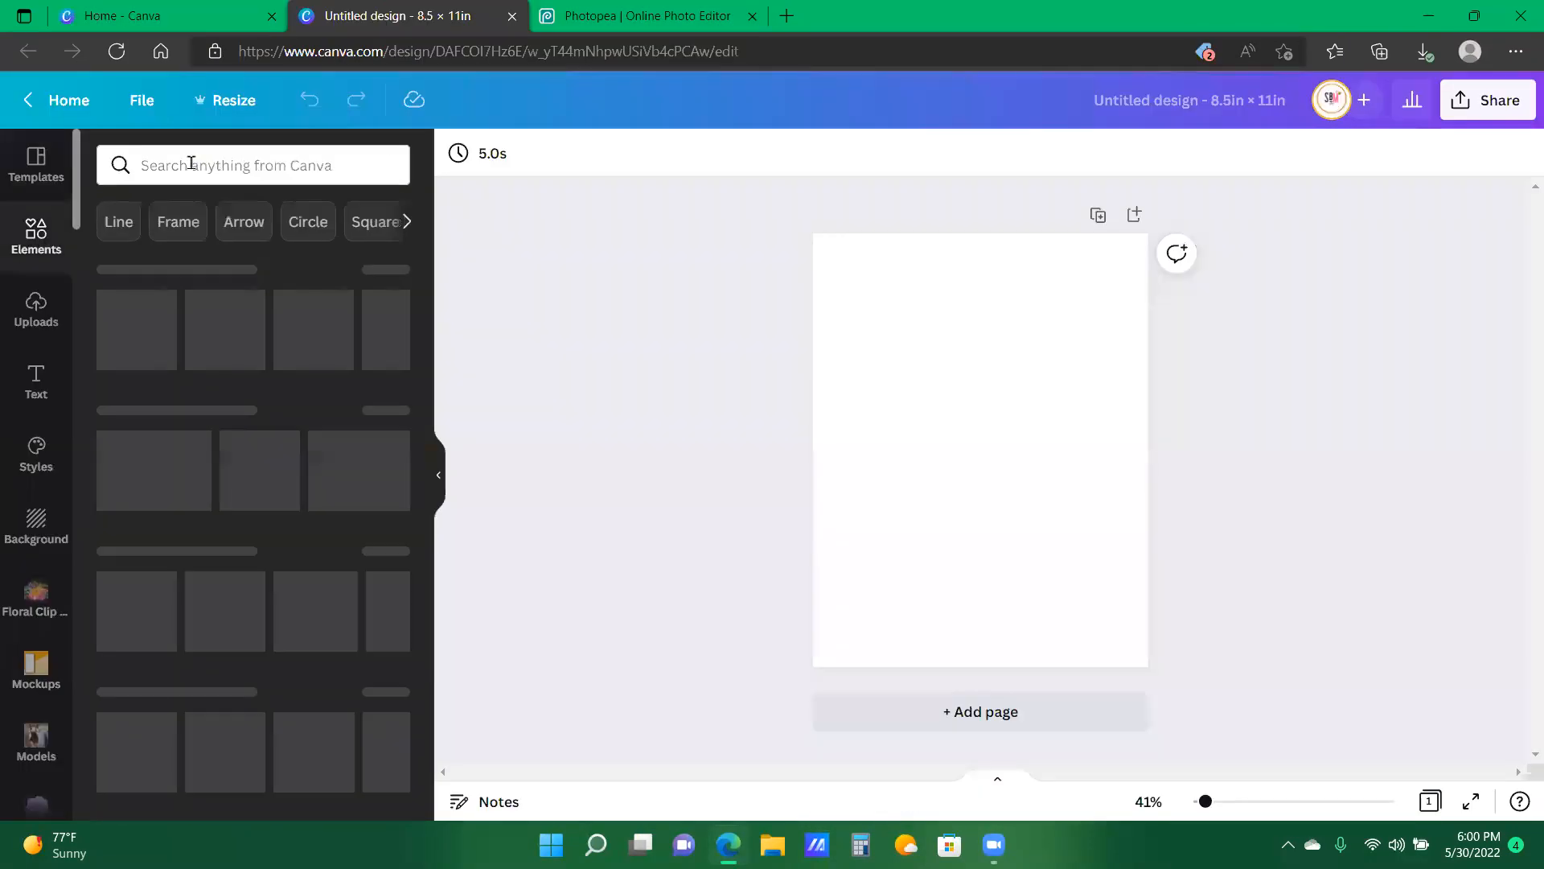
left_click(192, 163)
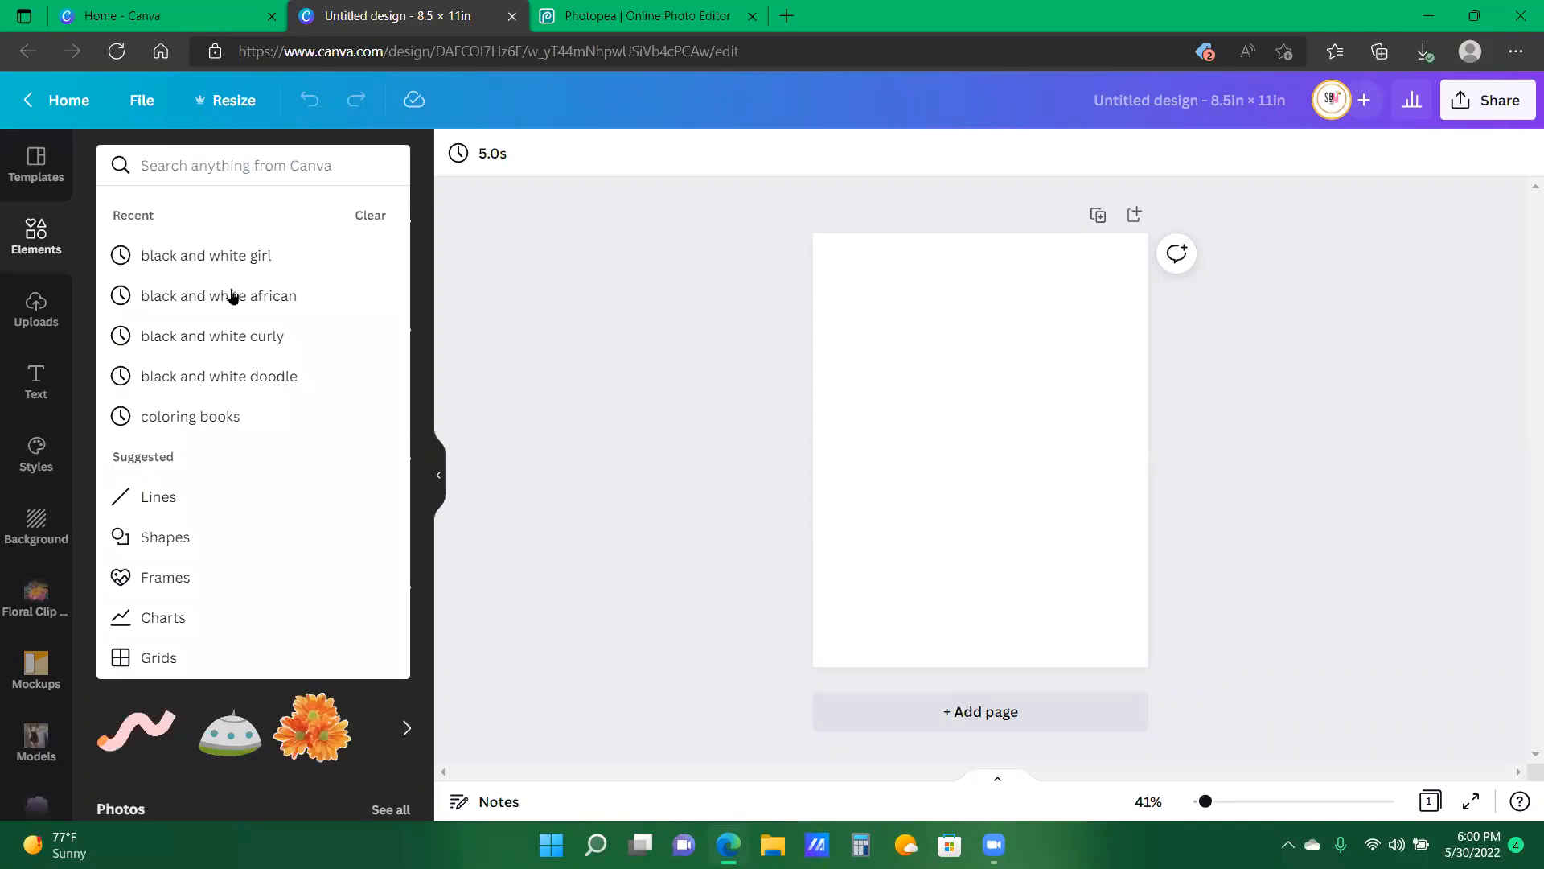
left_click(233, 264)
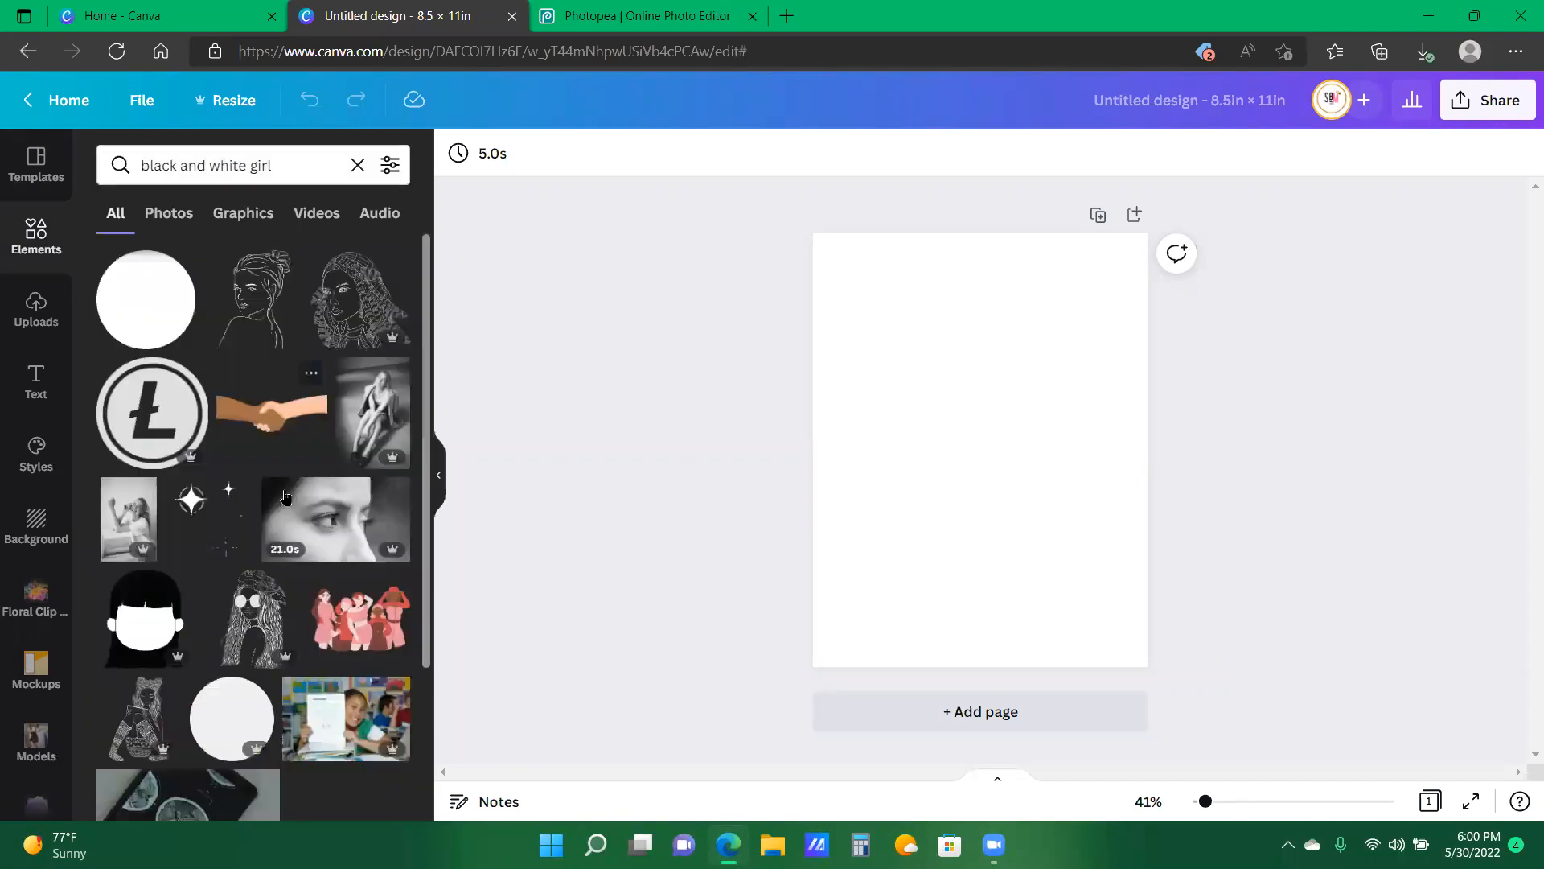
scroll(281, 505, "down", 3)
scroll(280, 505, "down", 12)
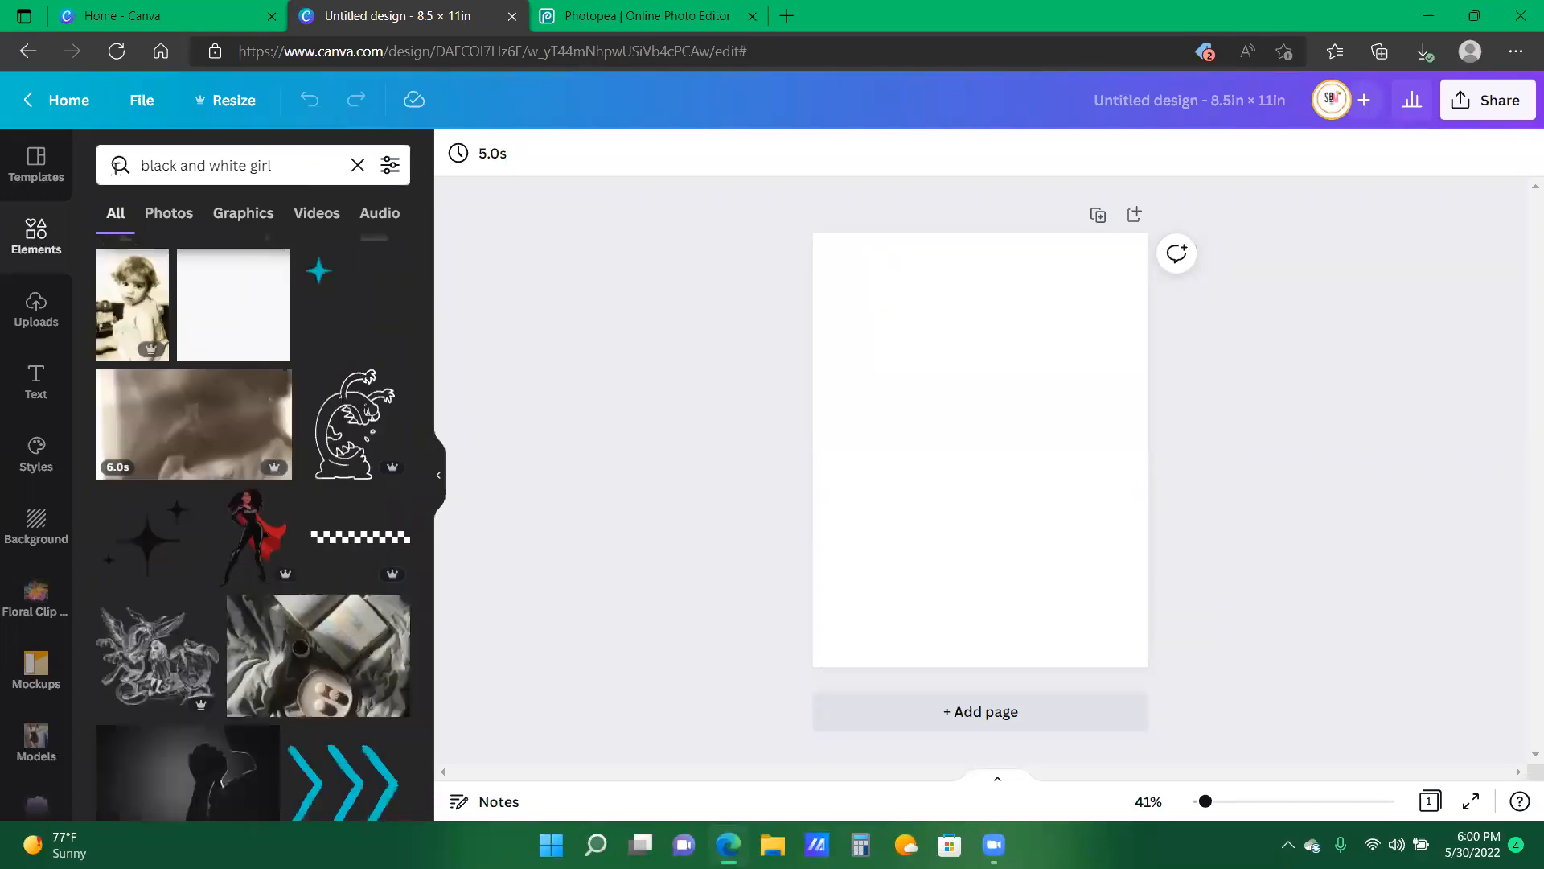
- Replace the elements search with "black girl"
left_click(110, 169)
key("BackSpace")
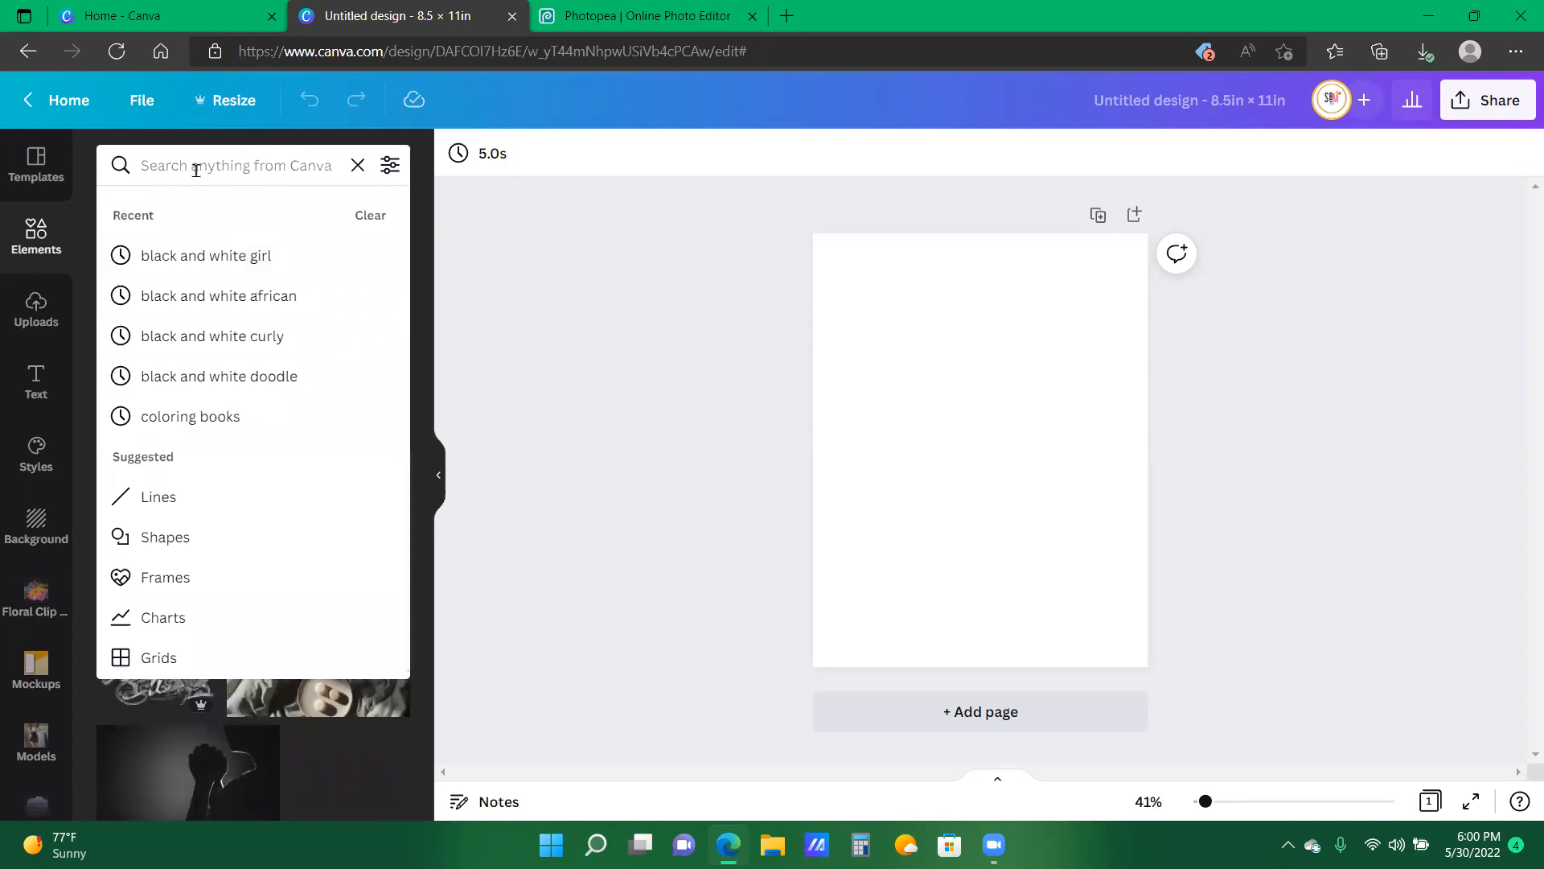
type("black")
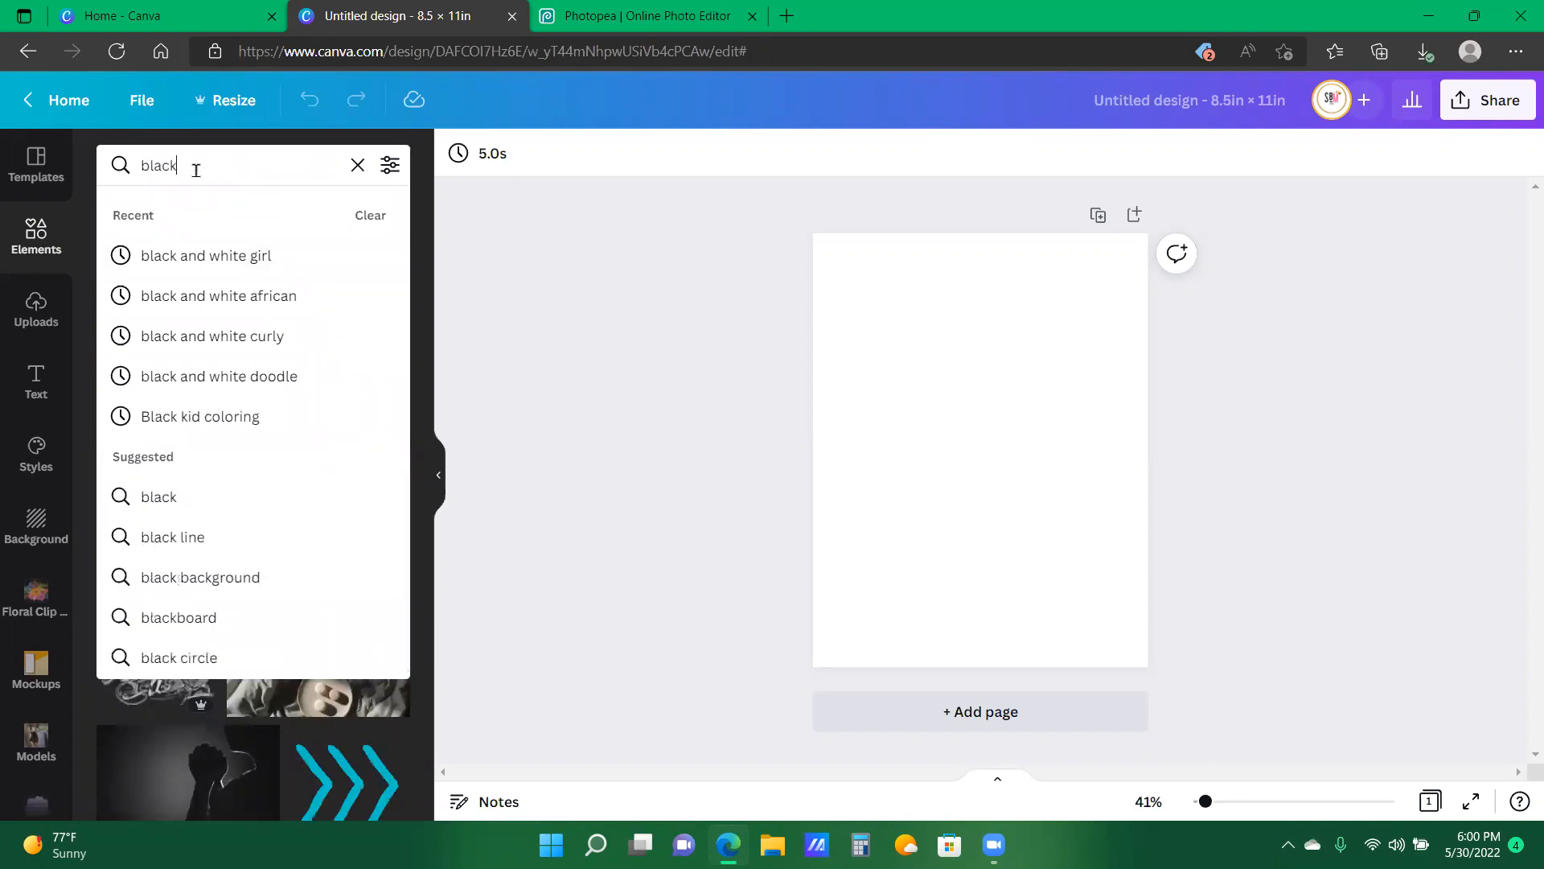
type(" girl")
key("Return")
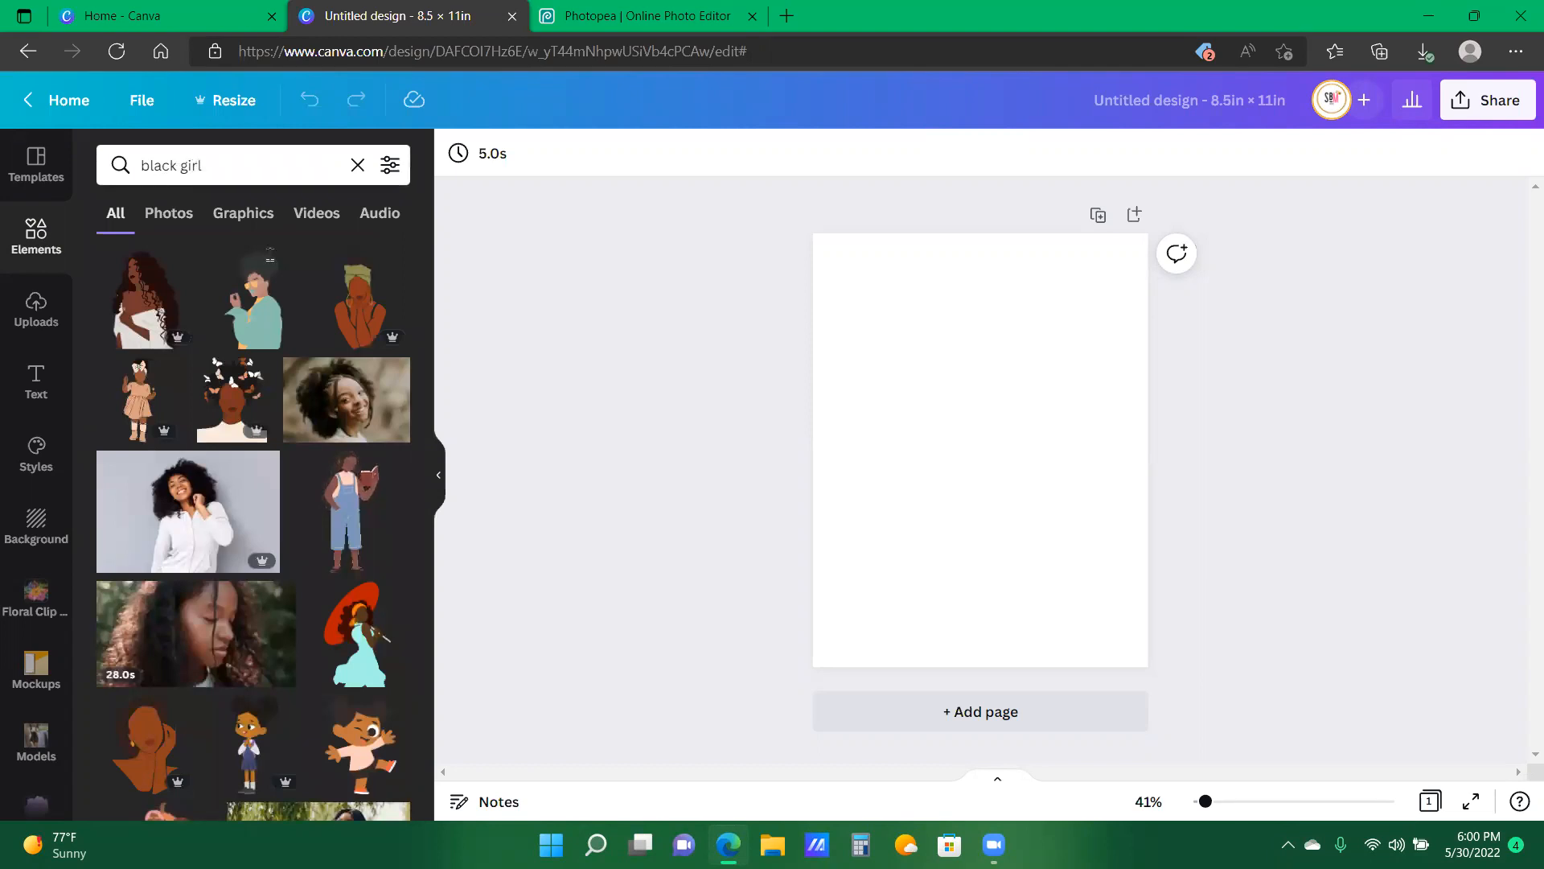
- Add the graphic of the little girl in a dress and hair bow, move it up the page and enlarge it to nearly page height
scroll(143, 308, "down", 2)
left_click(143, 308)
left_click_drag(940, 361, 820, 302)
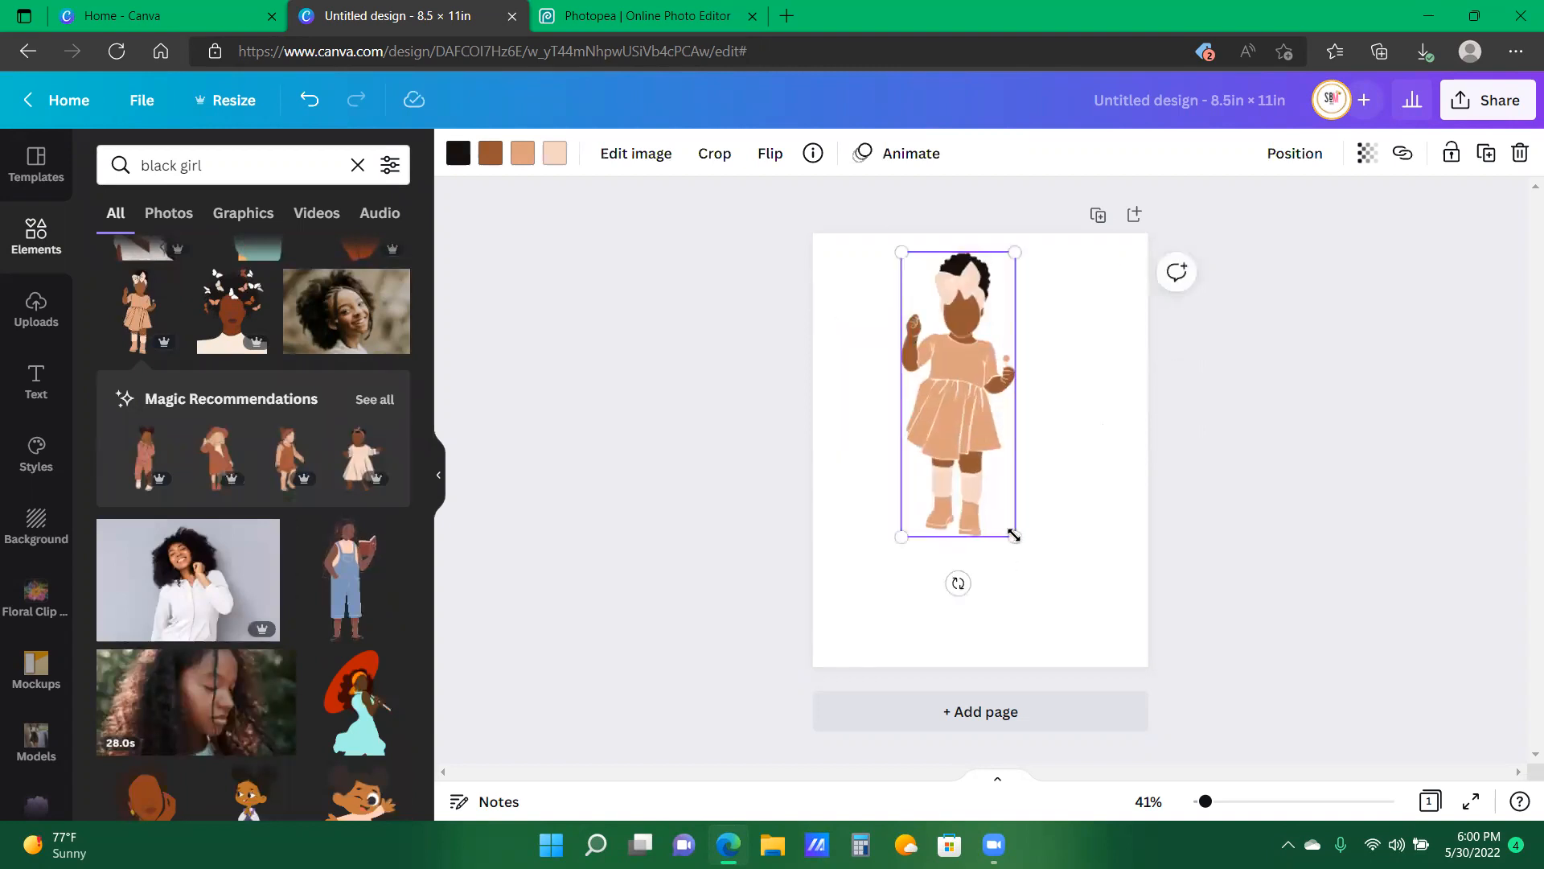
left_click_drag(1014, 535, 1090, 656)
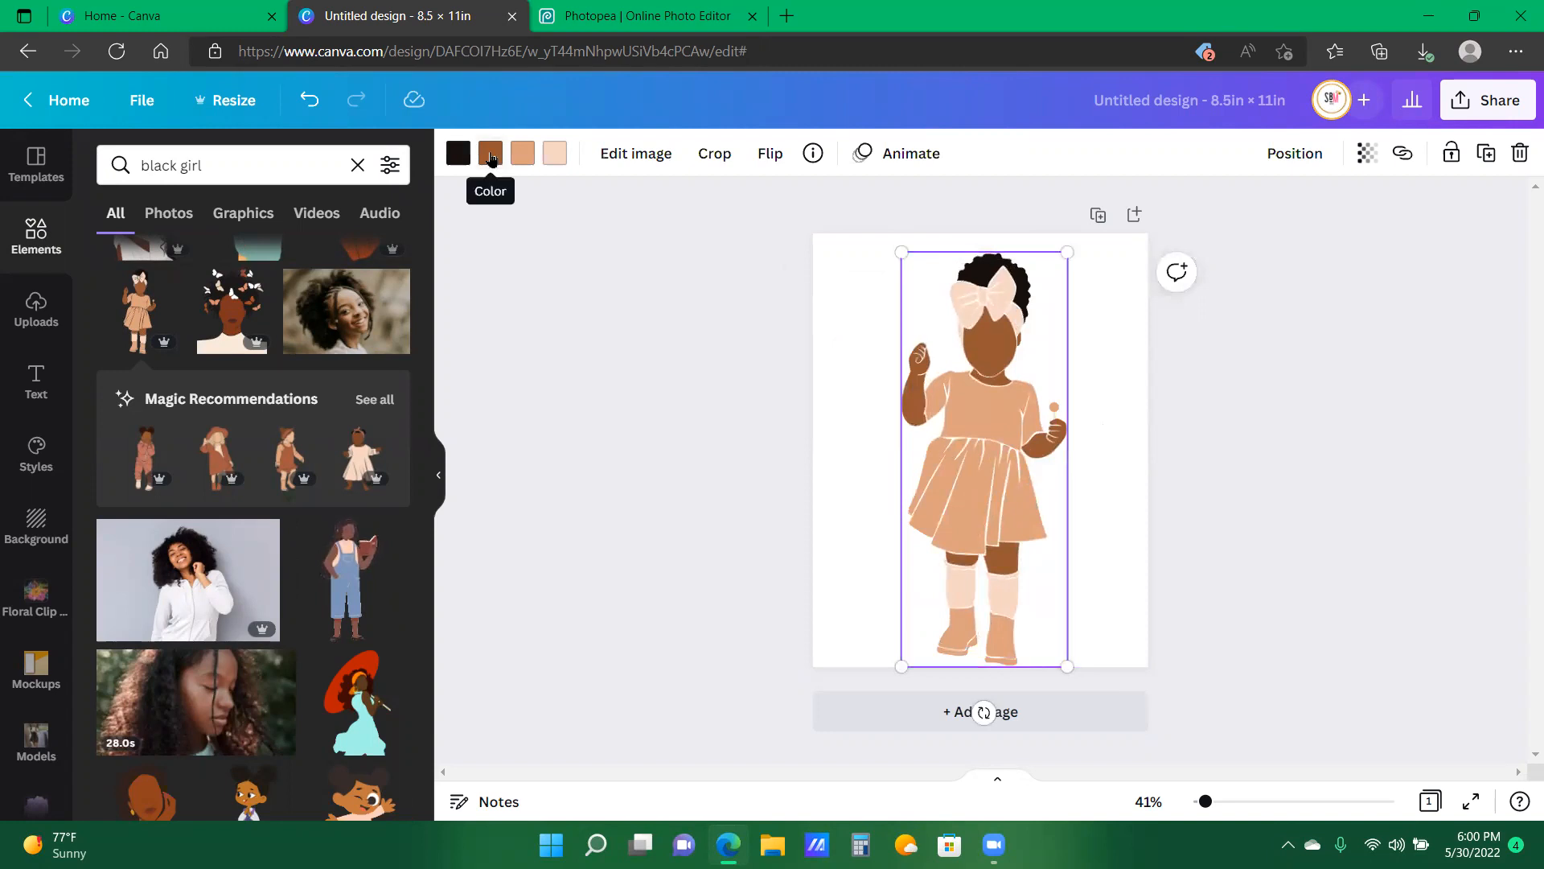
- Recolor the girl graphic: brown skin to white, tan dress and boots to black, and pale peach bow and socks to white
left_click(491, 154)
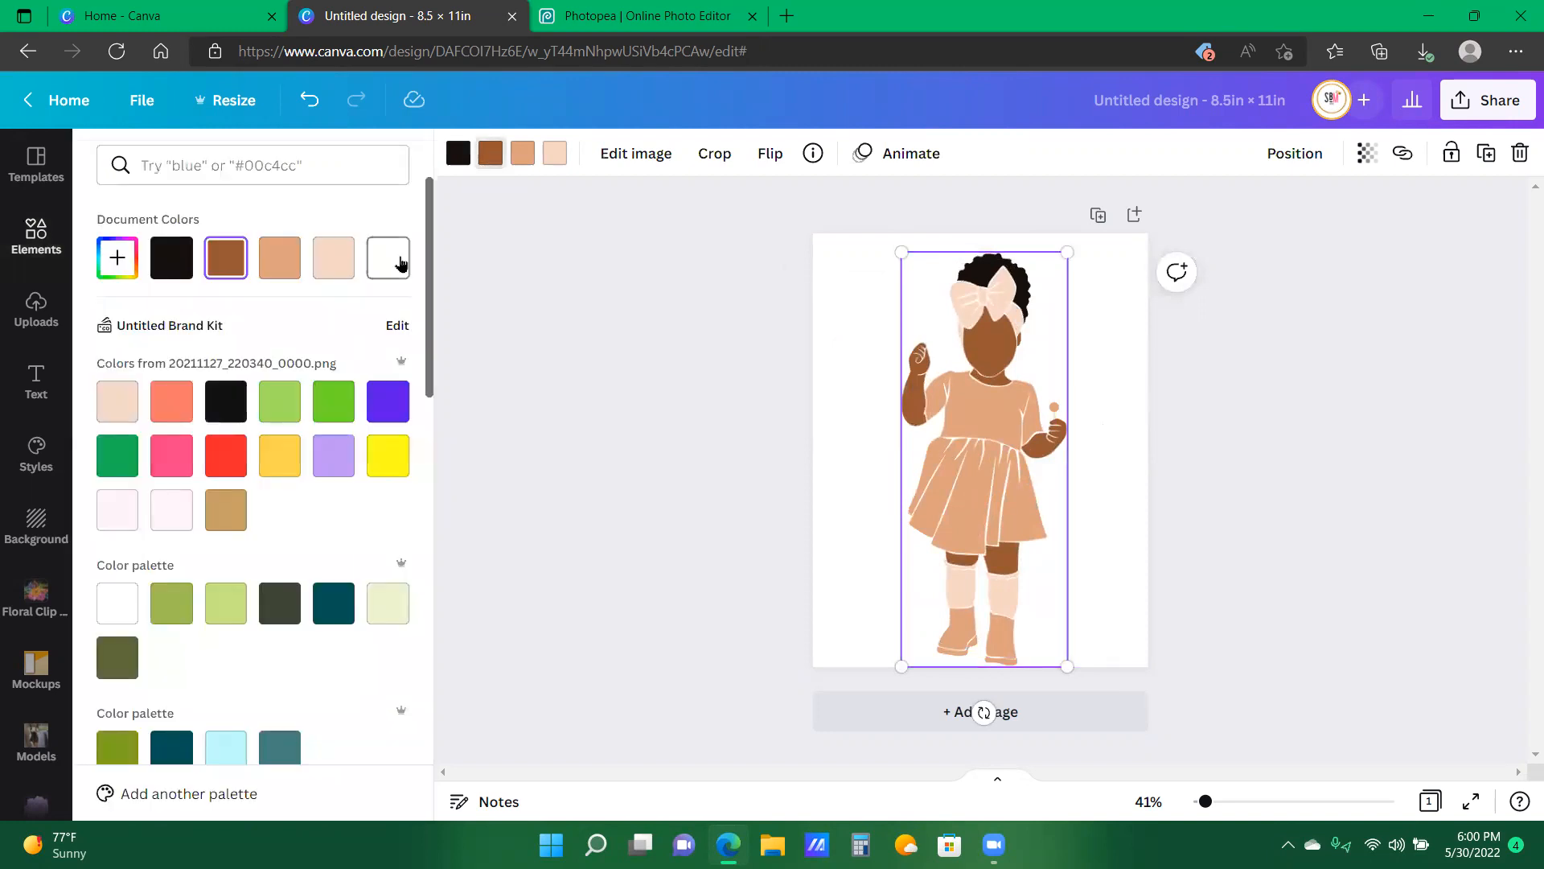
left_click(400, 263)
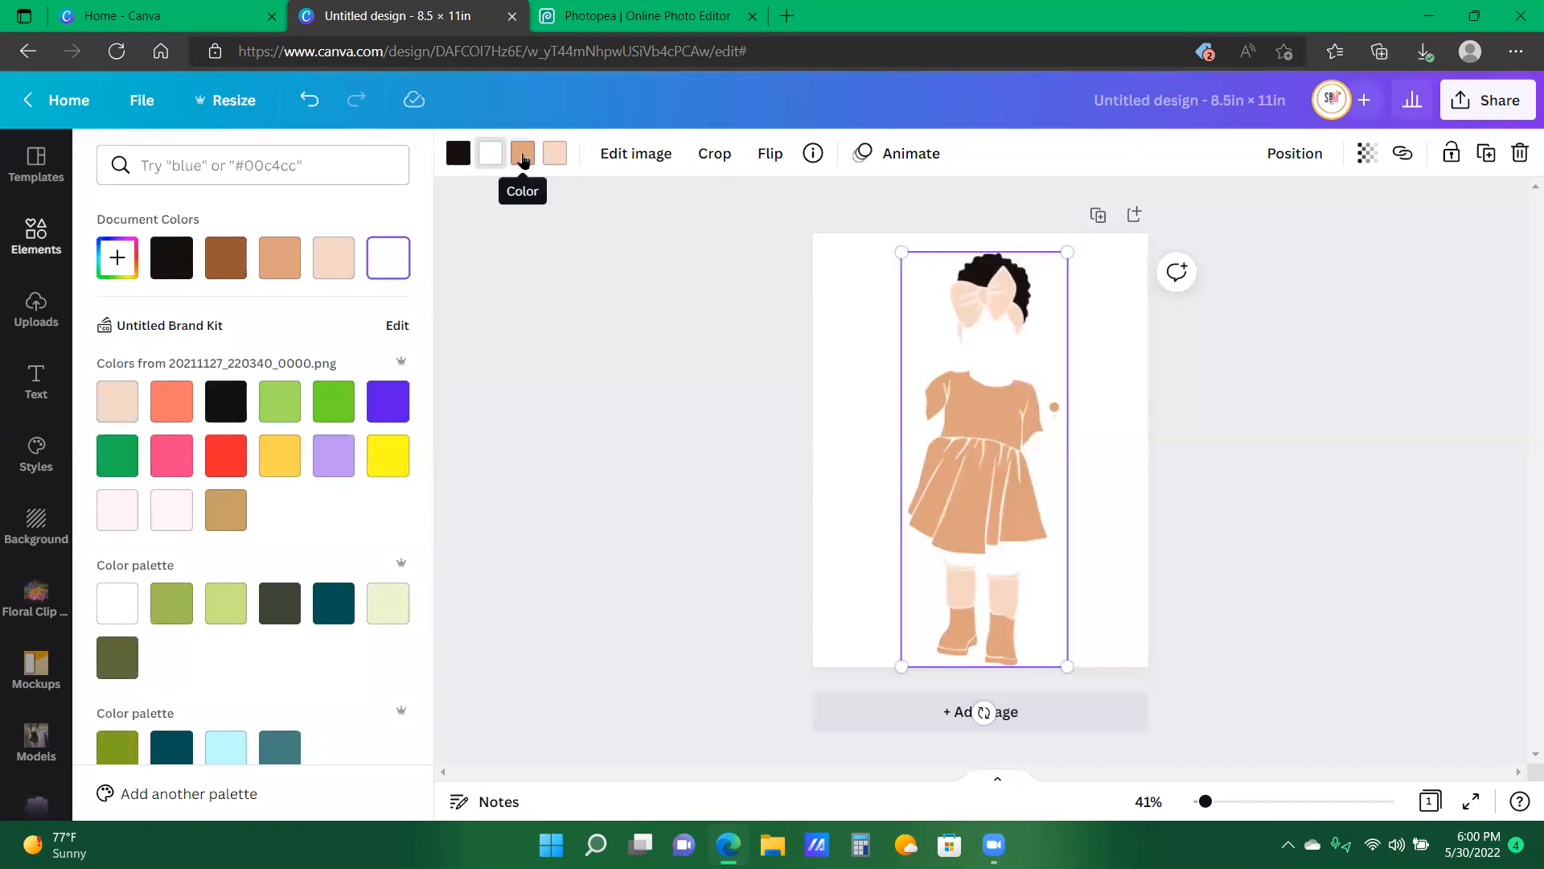
left_click(522, 154)
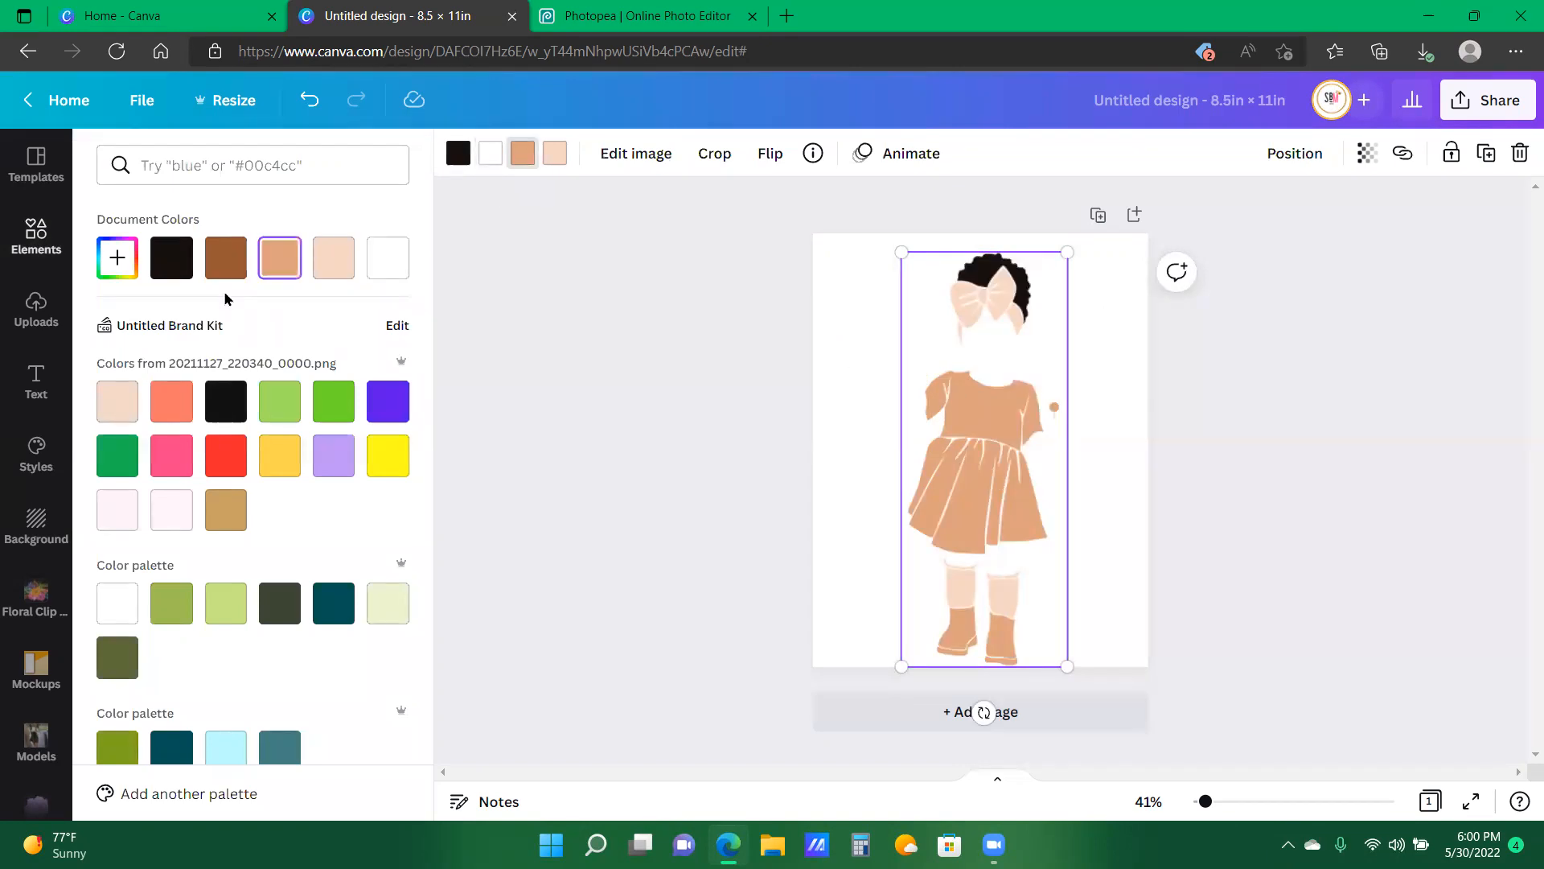
left_click(167, 265)
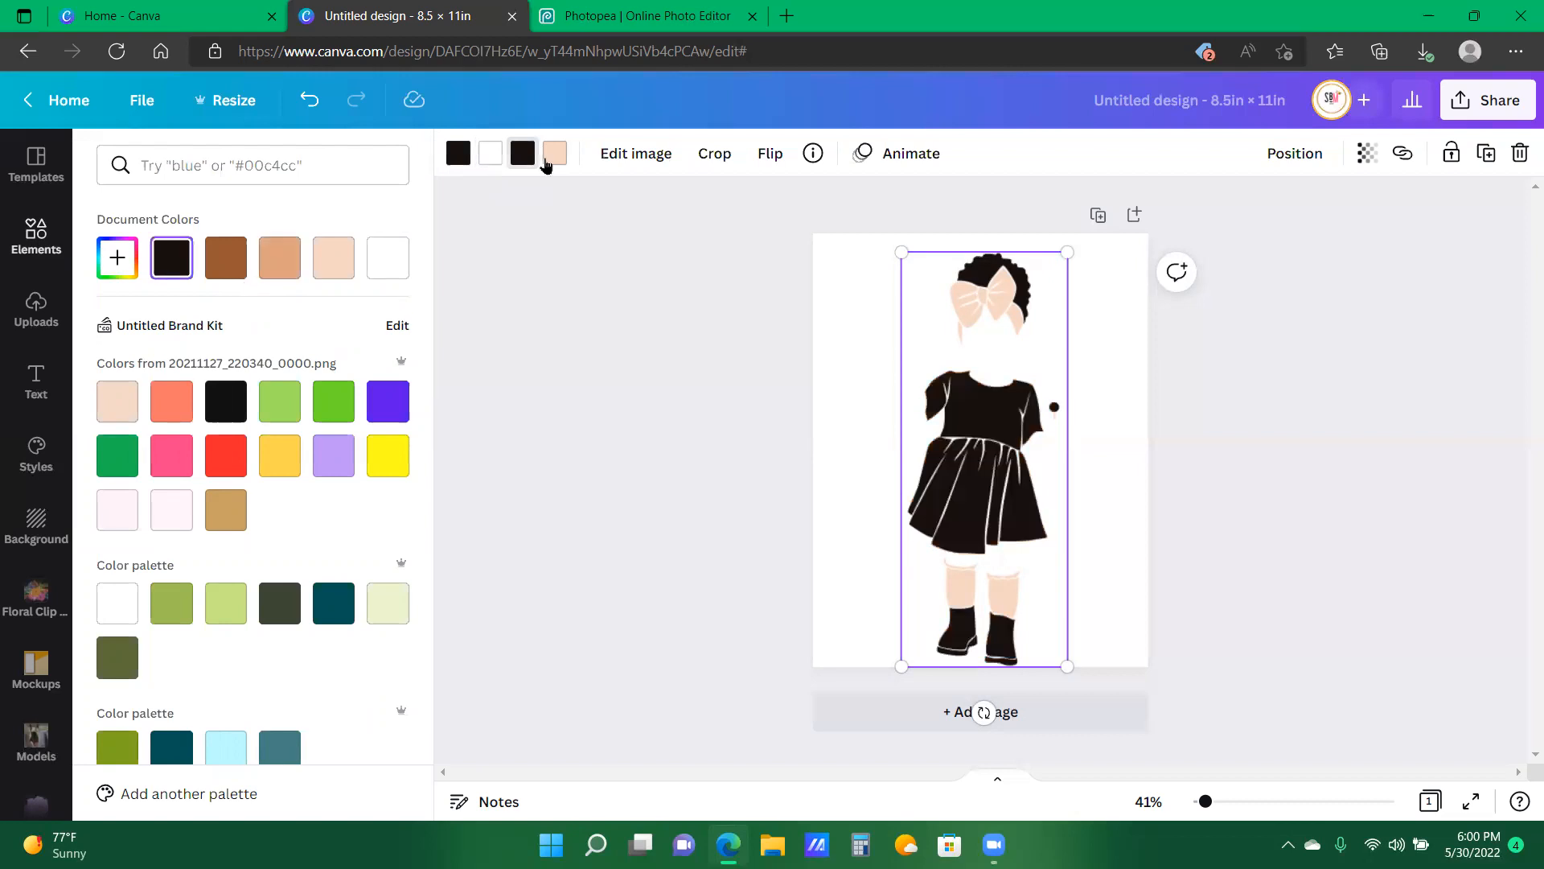
left_click(547, 160)
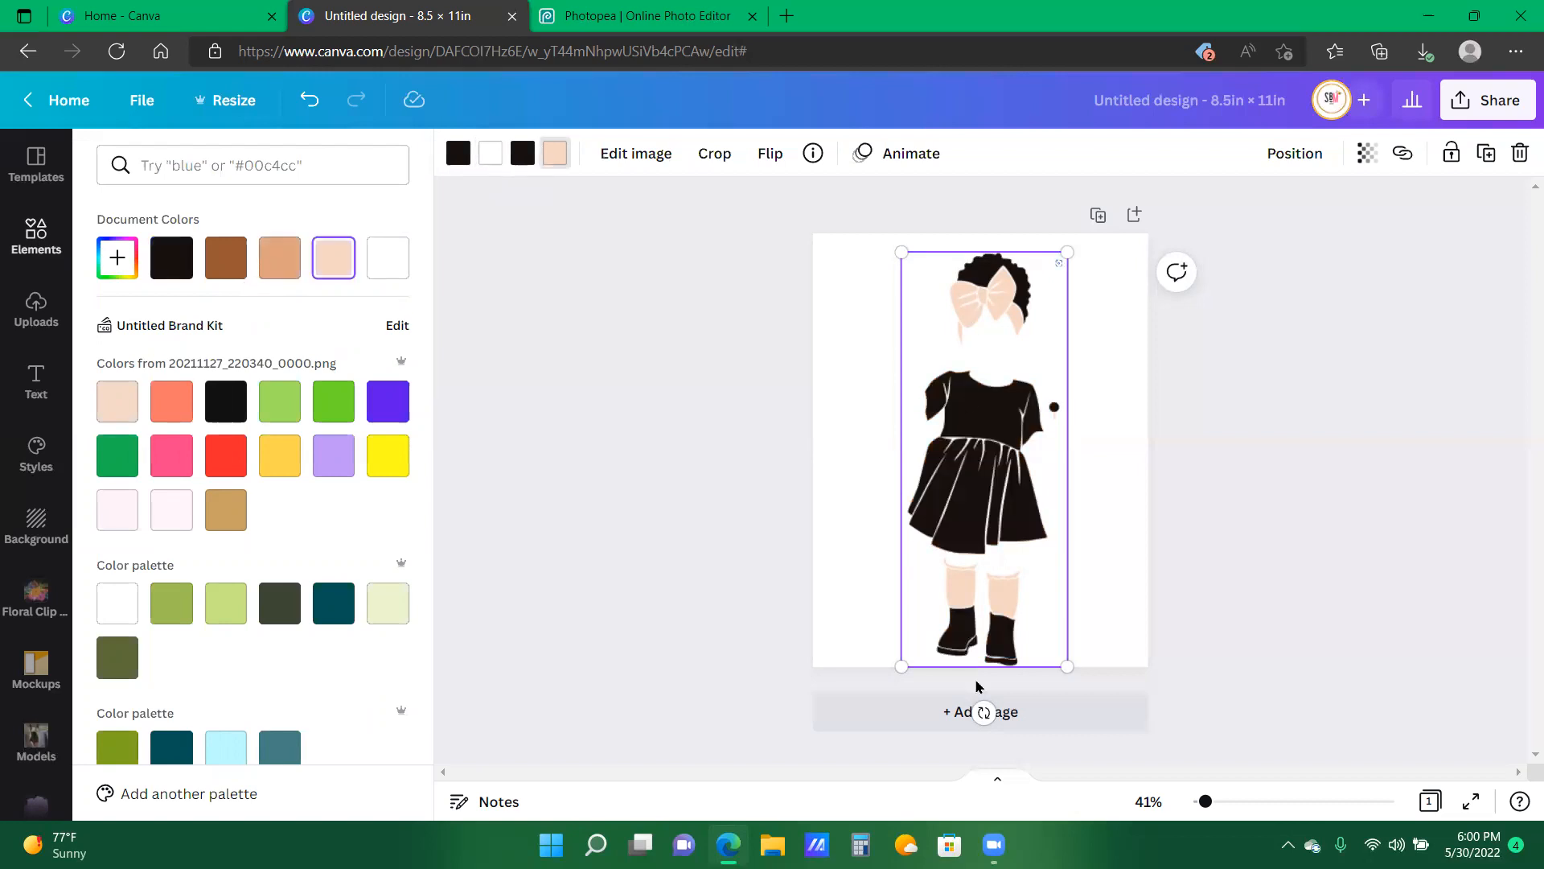
left_click(409, 274)
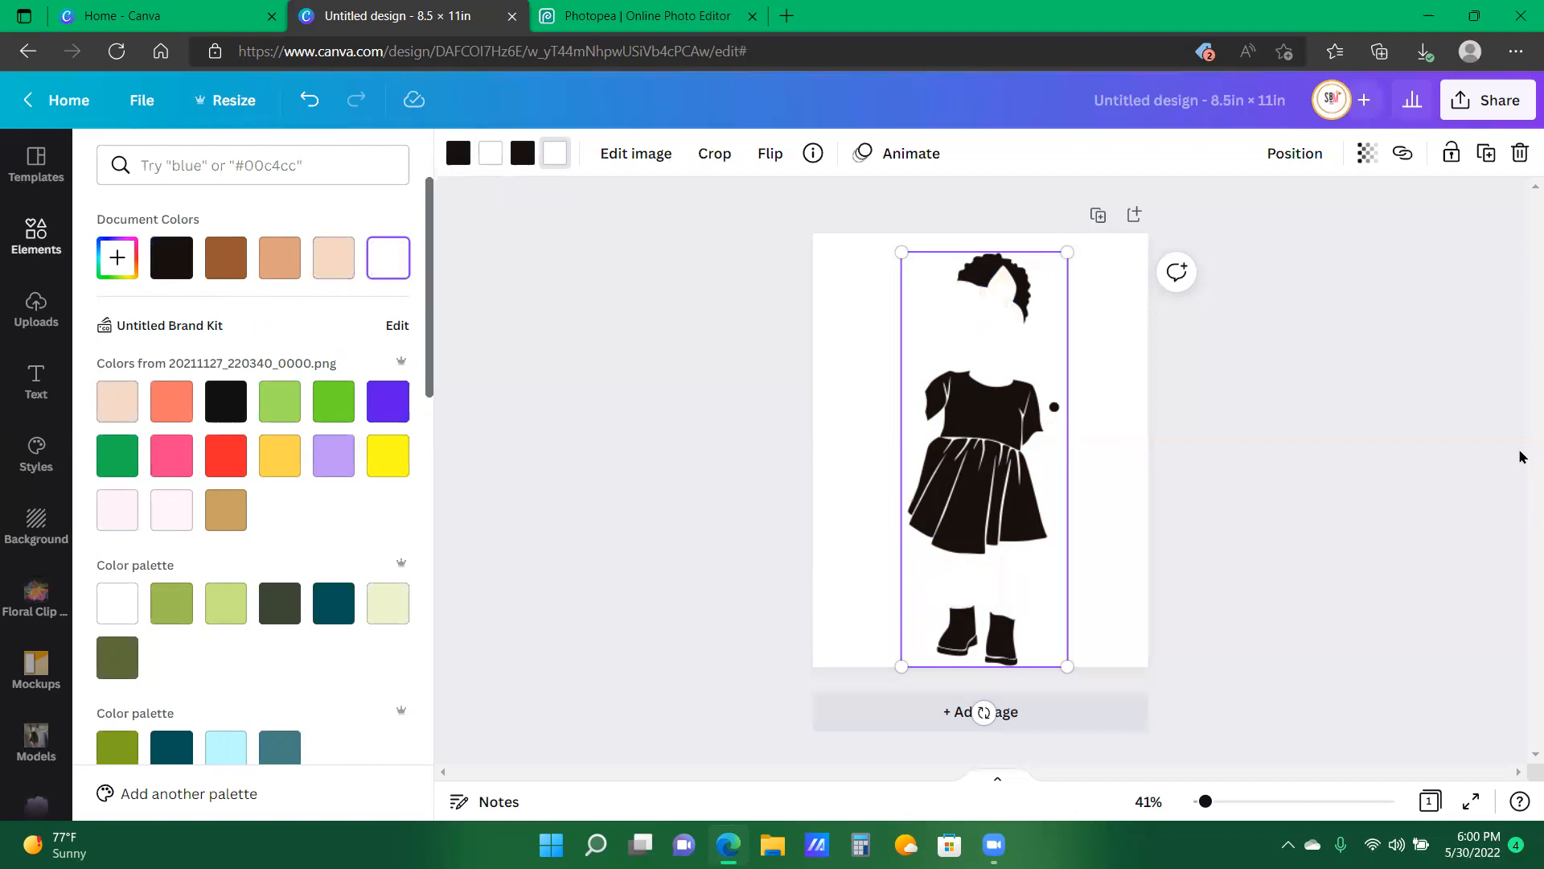
left_click(1303, 440)
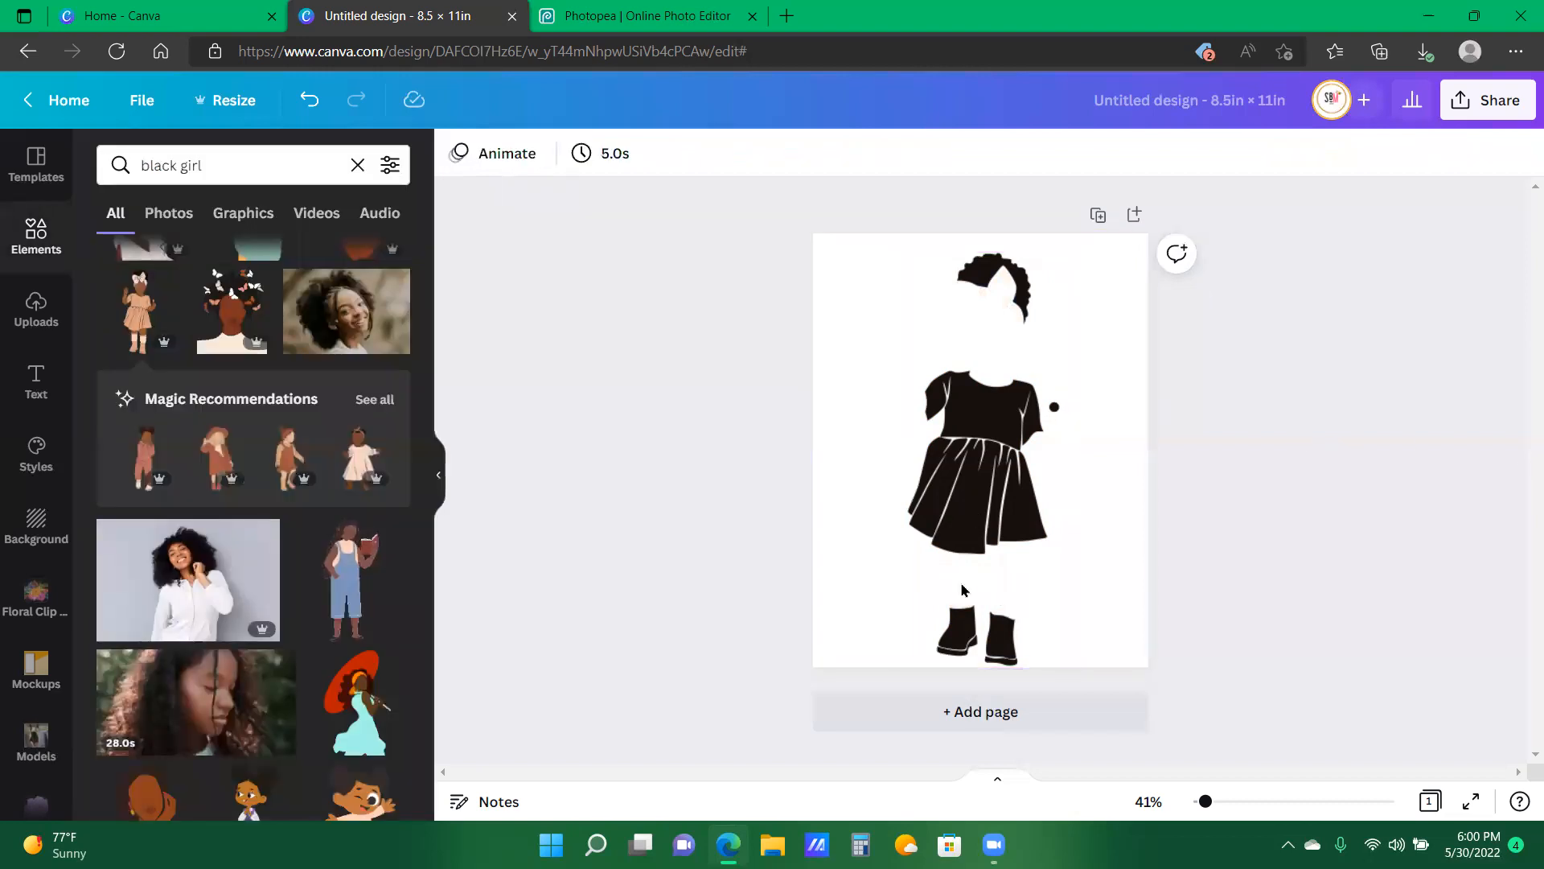
left_click(831, 287)
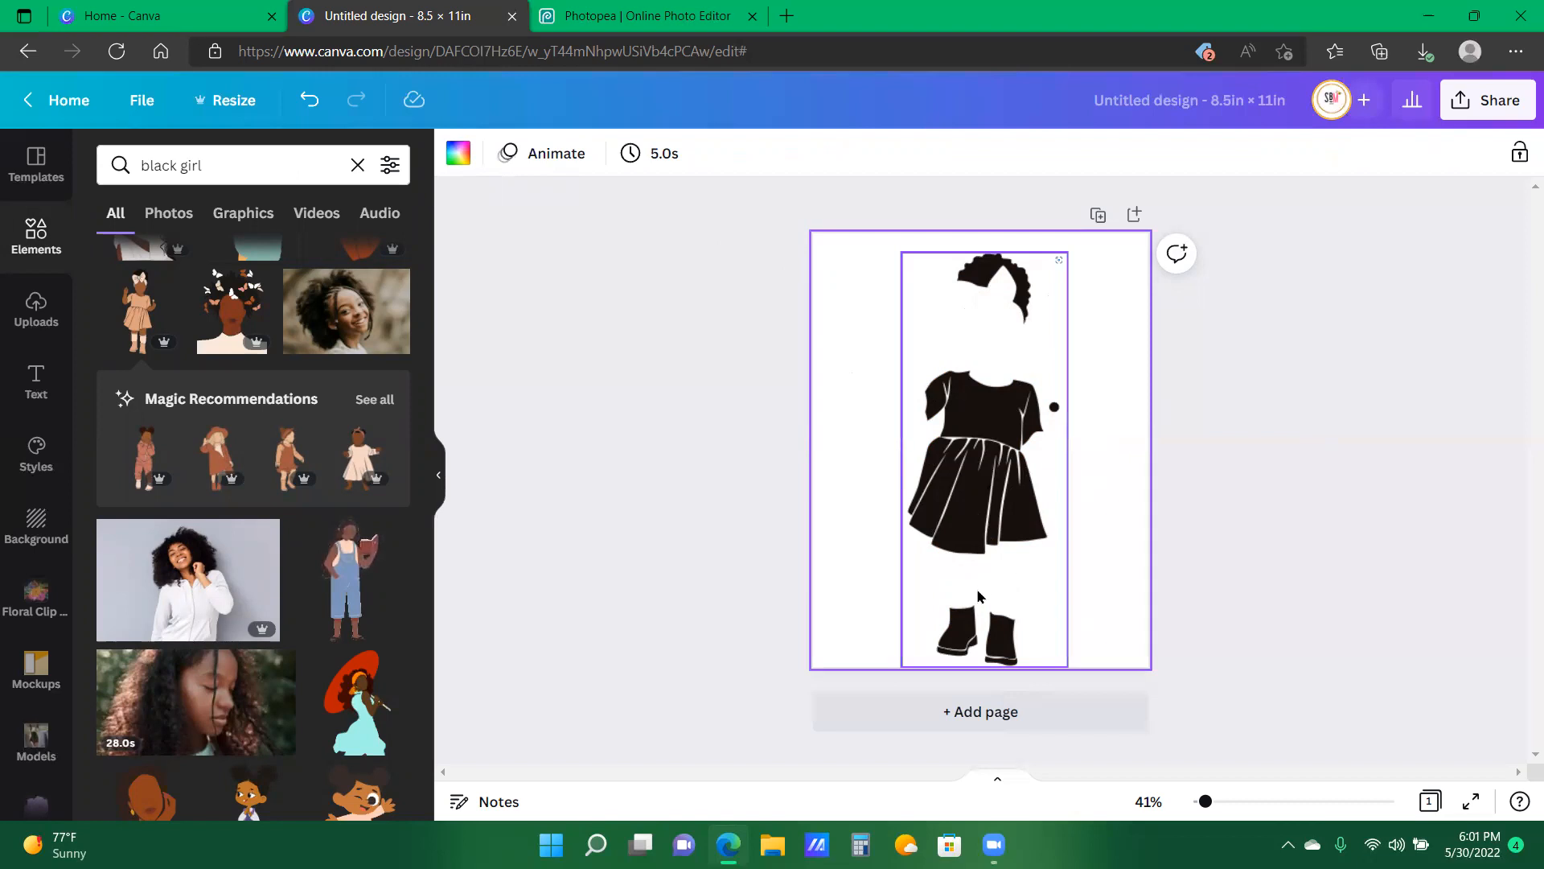
- Download the design as a PNG with a transparent background
left_click(1501, 106)
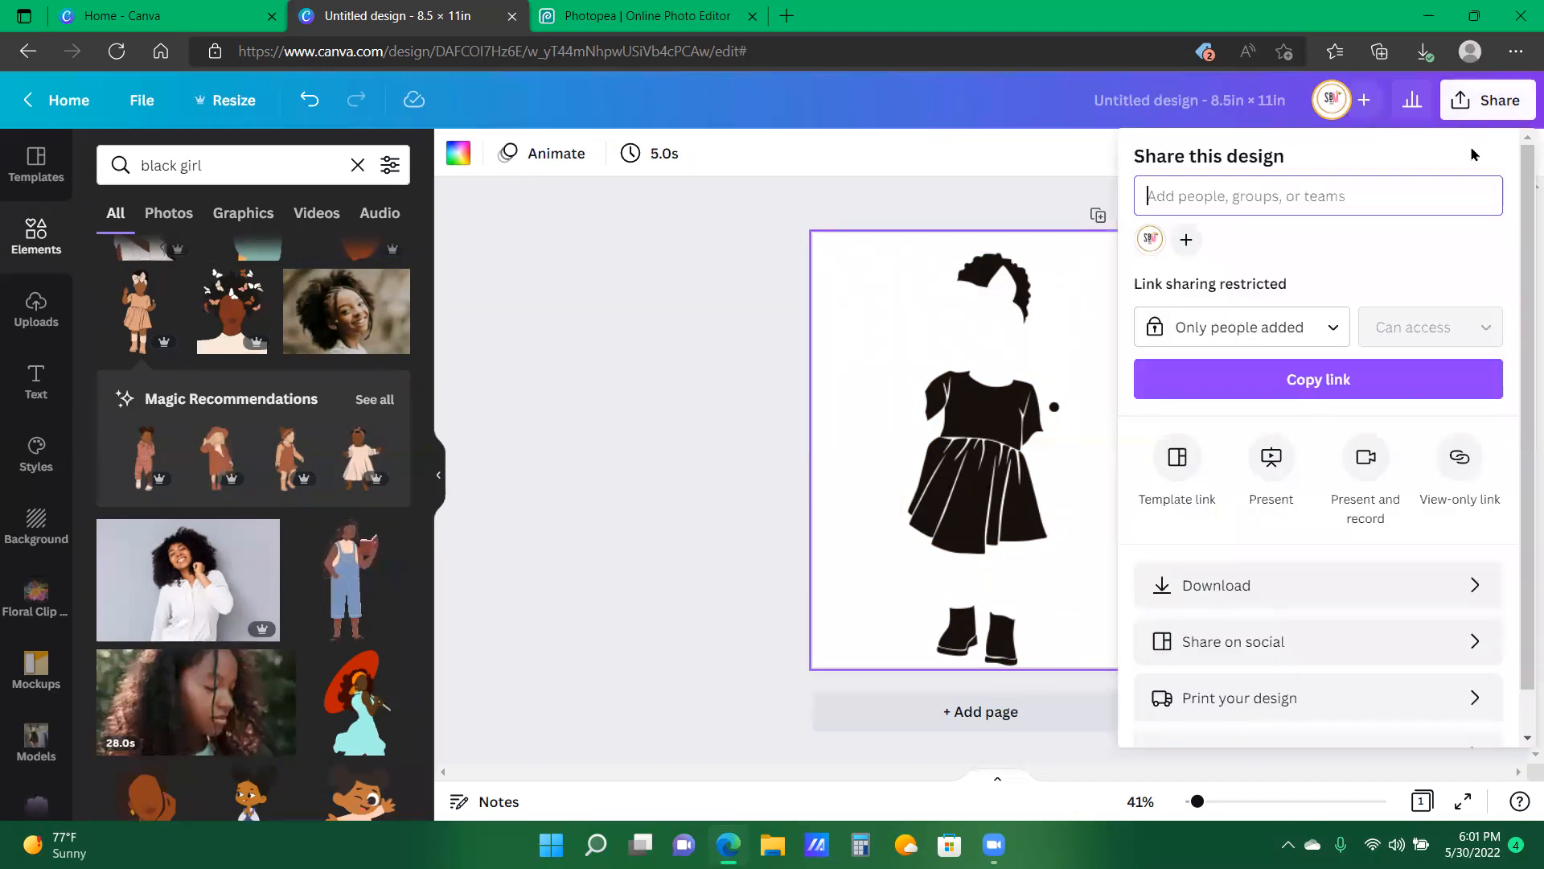
left_click(1312, 573)
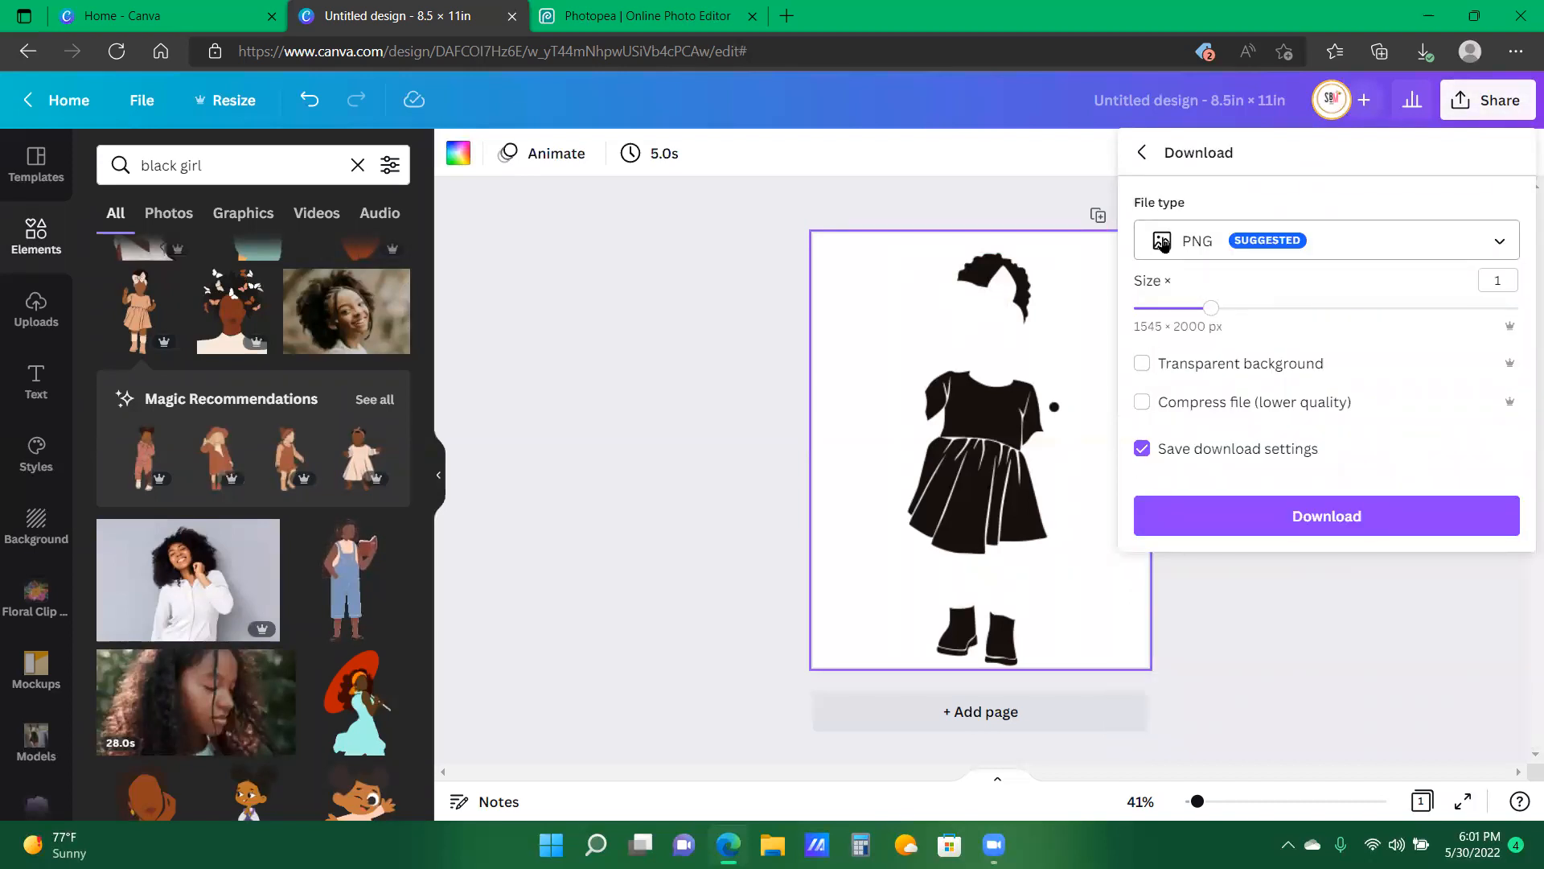
left_click(1142, 362)
left_click(1258, 528)
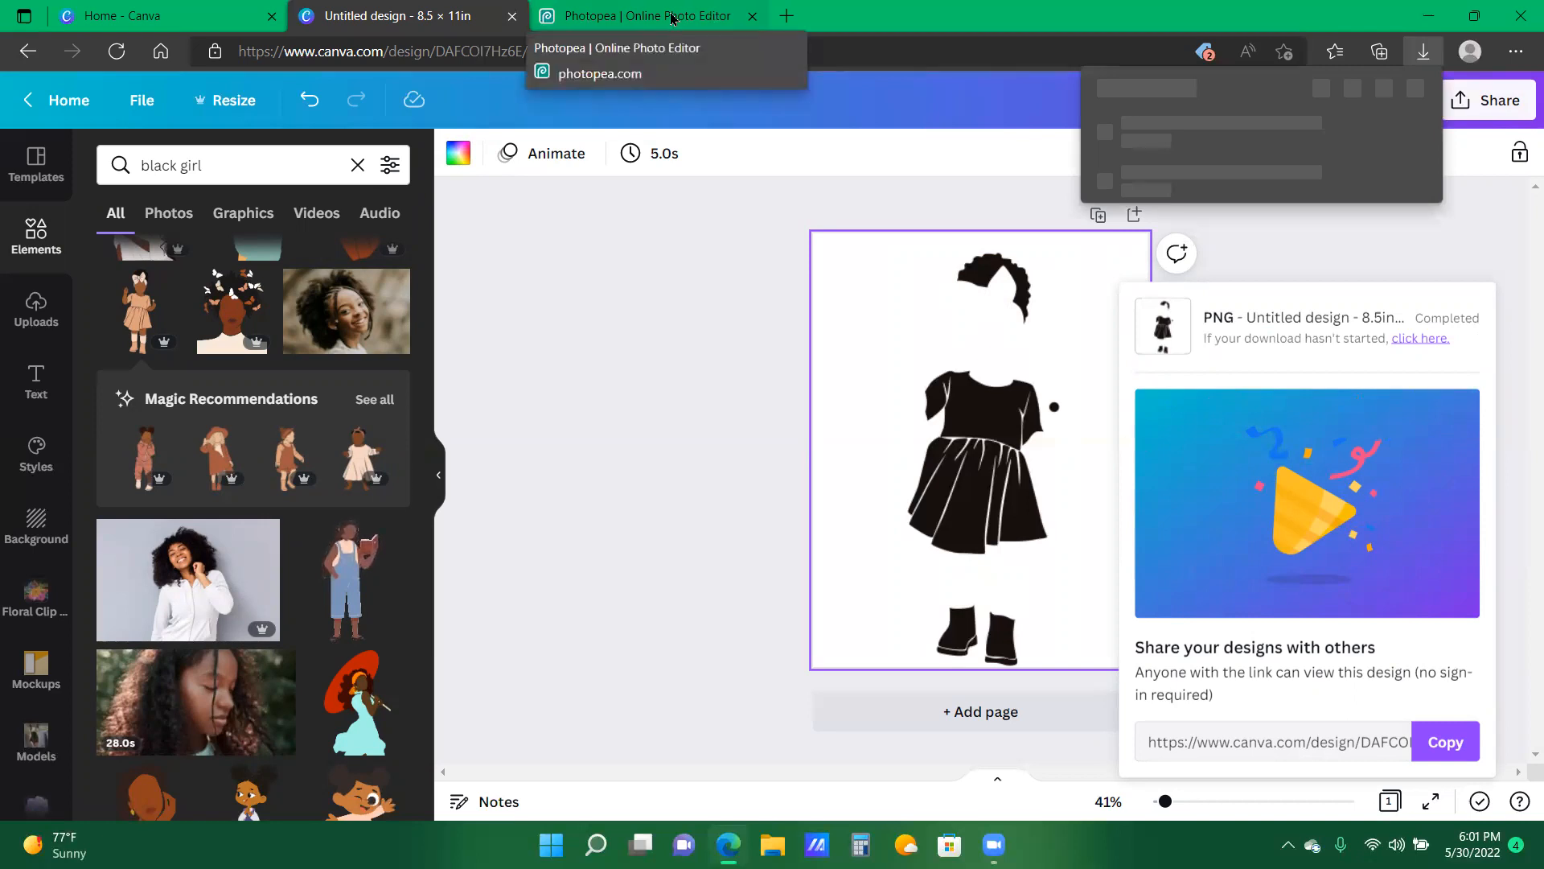
- Switch to Photopea and open the downloaded file Untitled design (8) from the computer
left_click(636, 16)
left_click(670, 316)
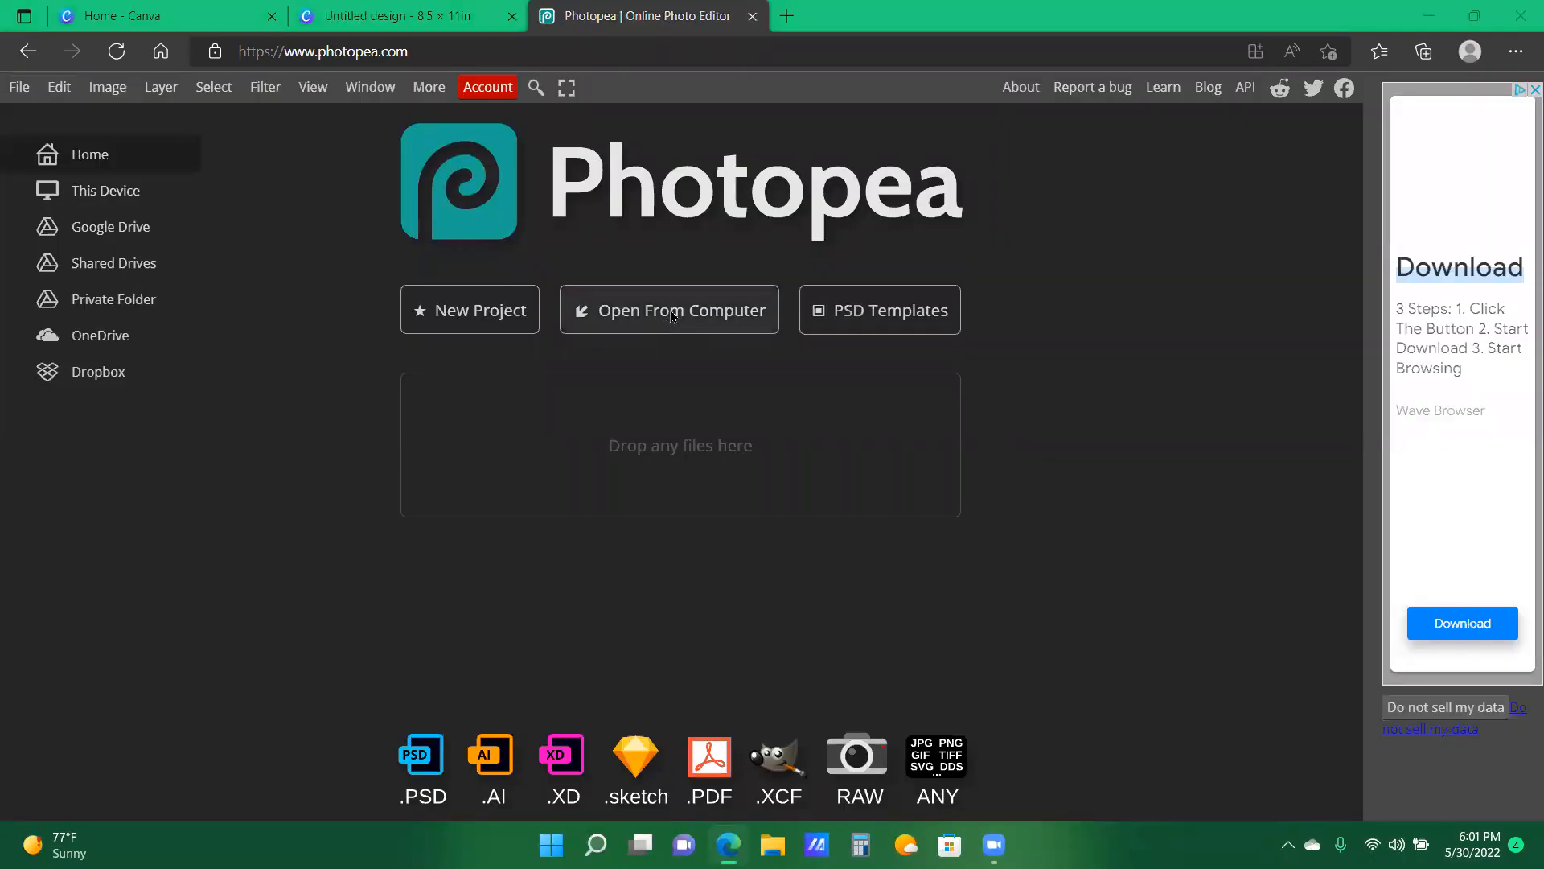
left_click(506, 274)
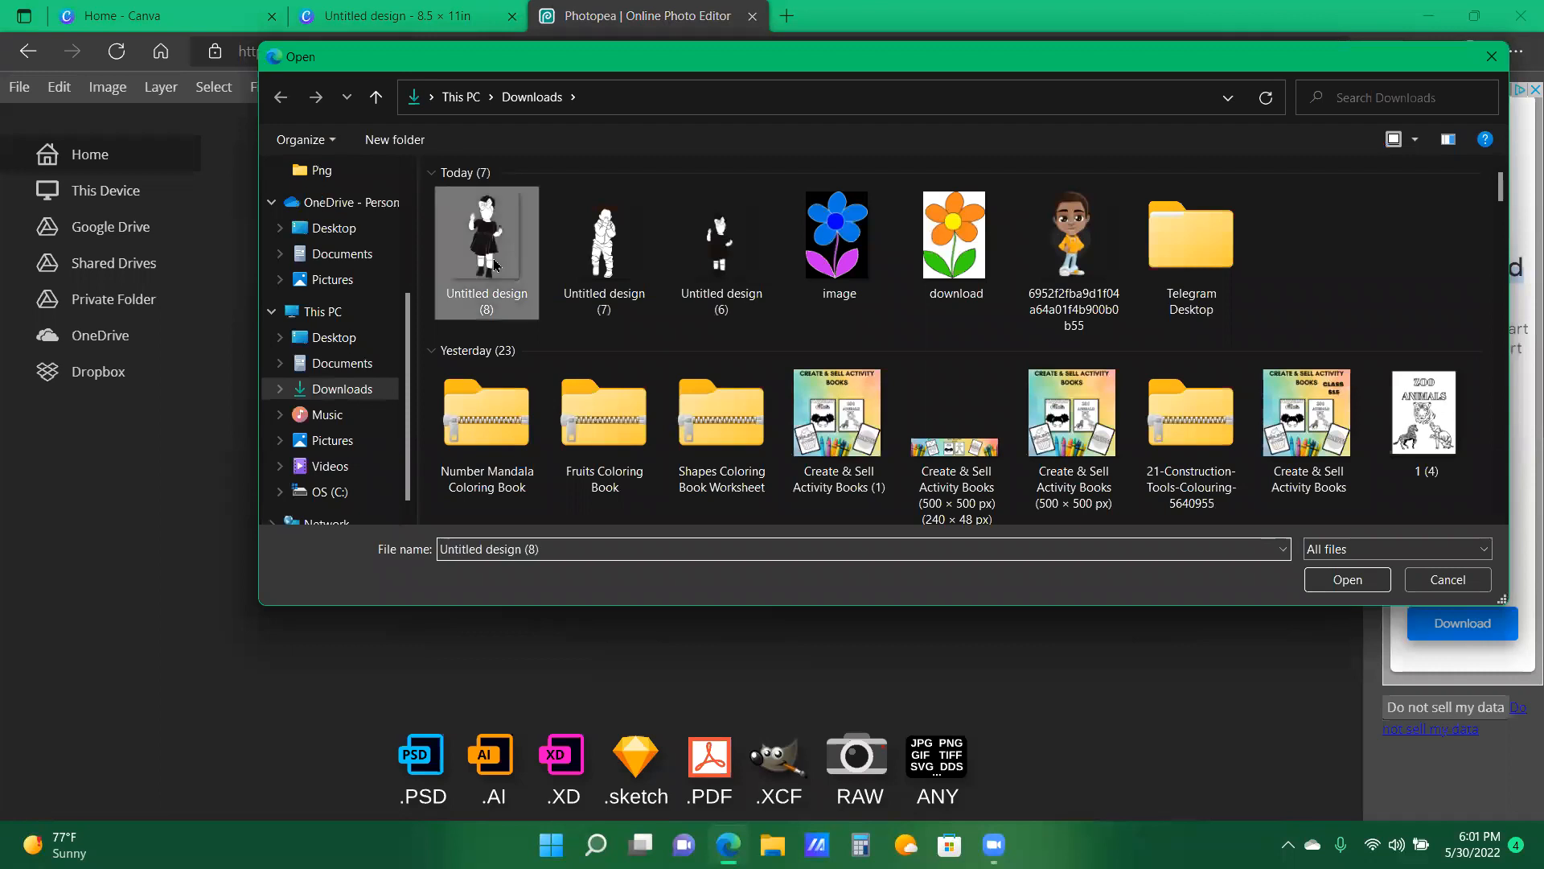
left_click(1349, 580)
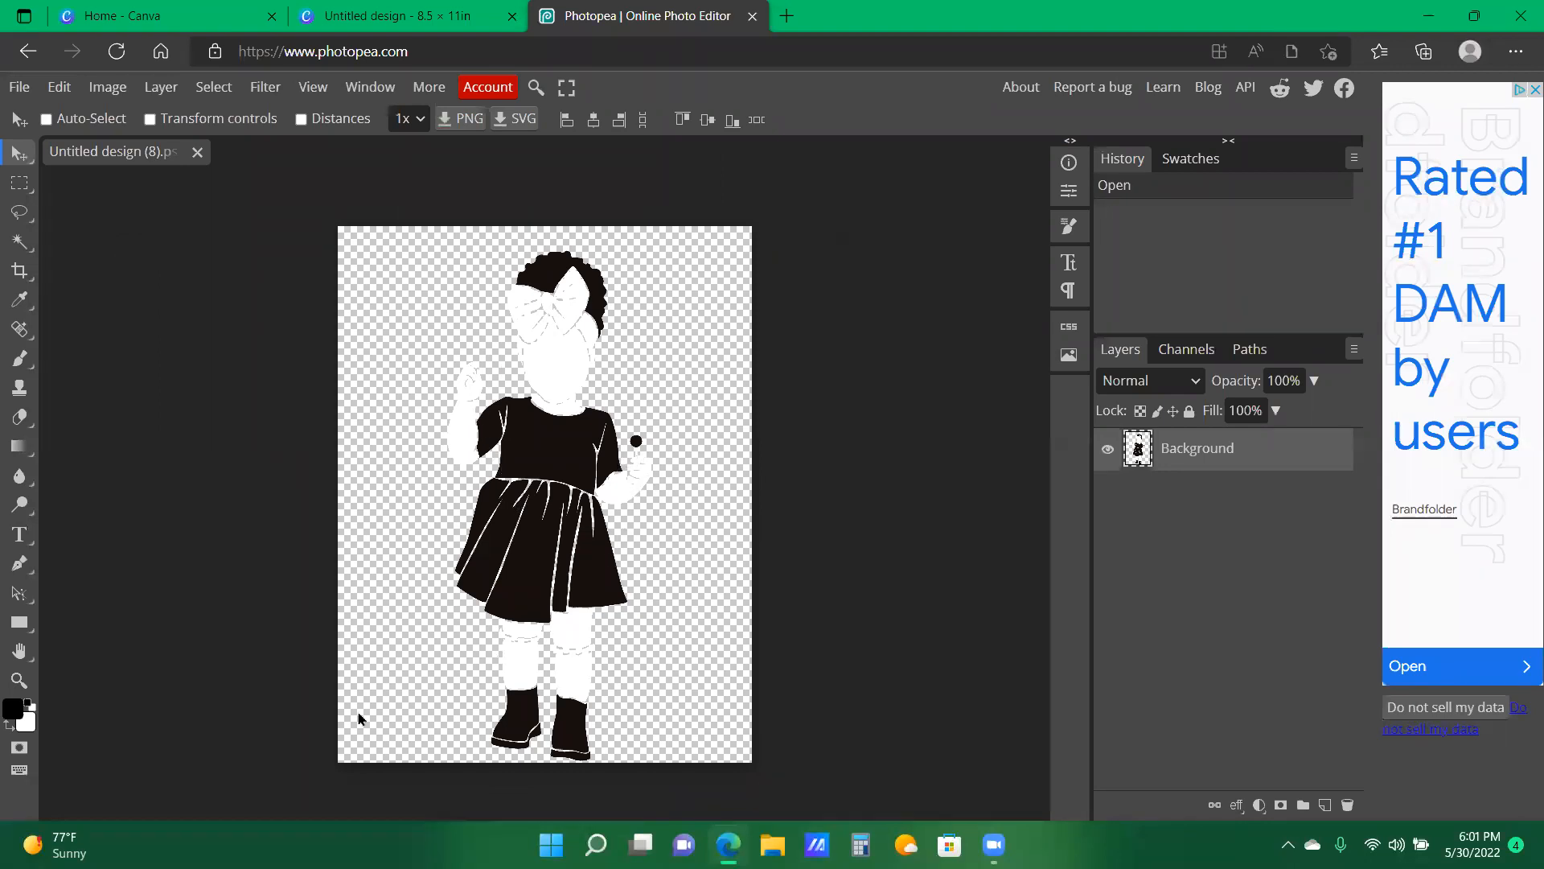
scroll(692, 547, "down", 3)
scroll(692, 547, "down", 3)
scroll(507, 638, "up", 6)
left_click(161, 88)
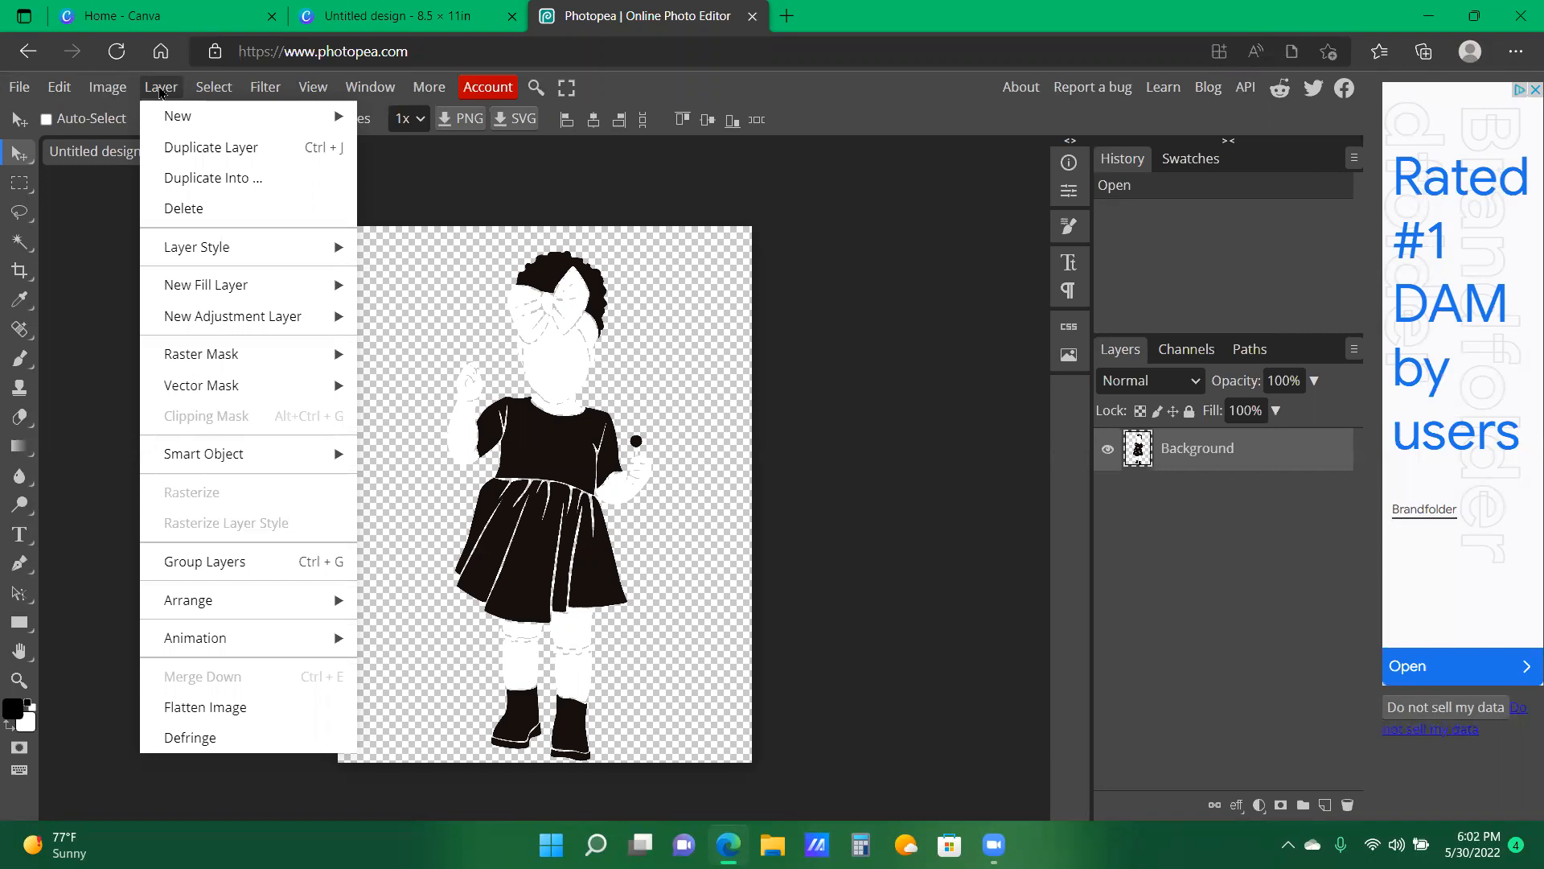
left_click(848, 302)
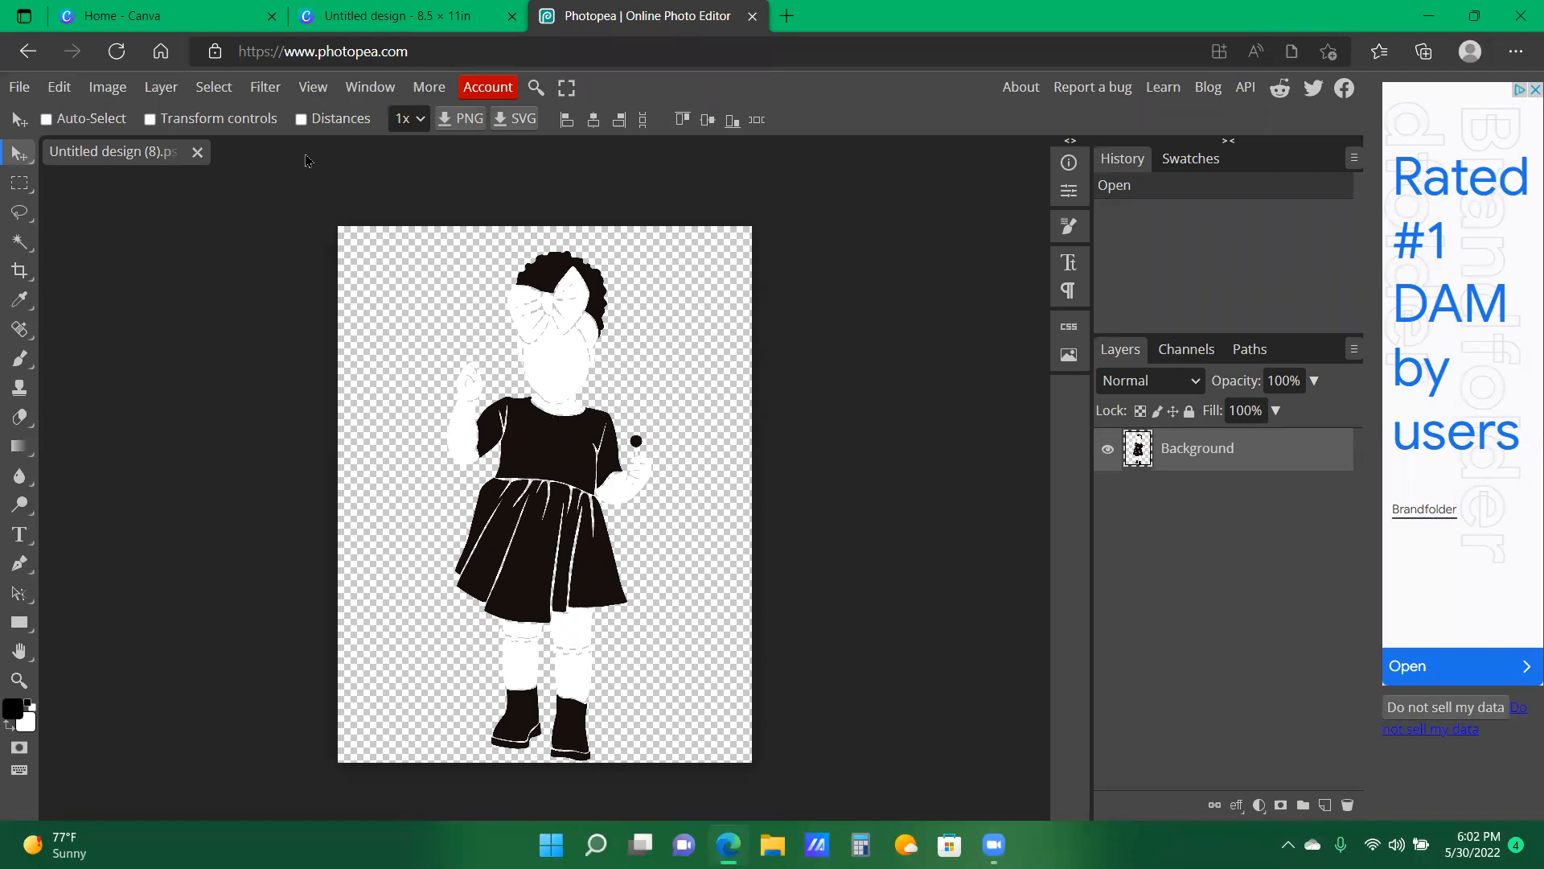
- Add an outside Stroke layer style to the girl image's layer and set its colour to near-black 030303
left_click(165, 86)
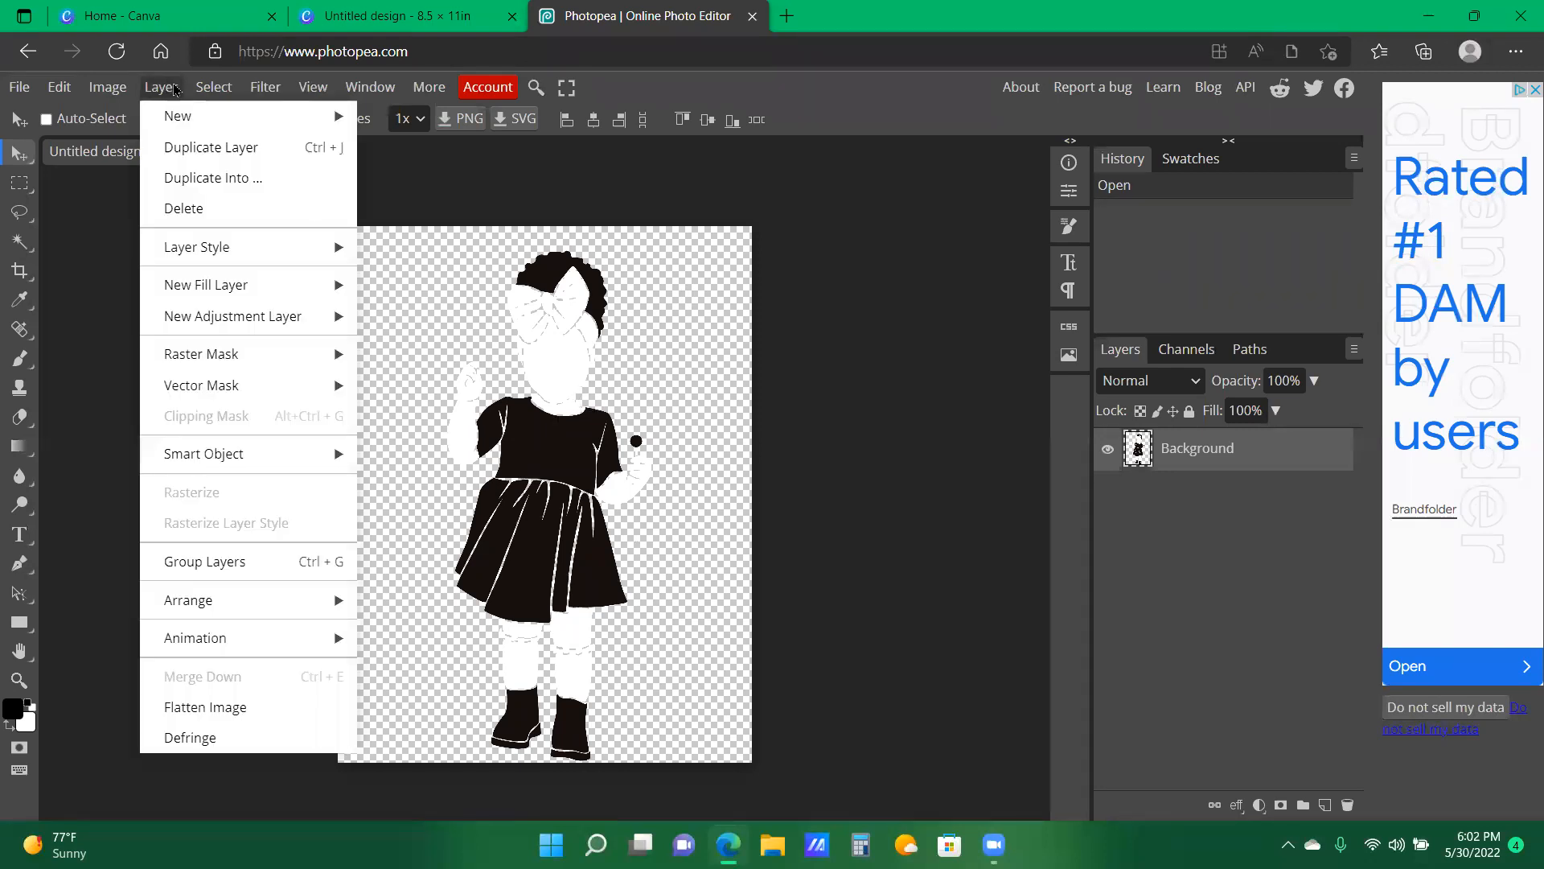
mouse_move(213, 246)
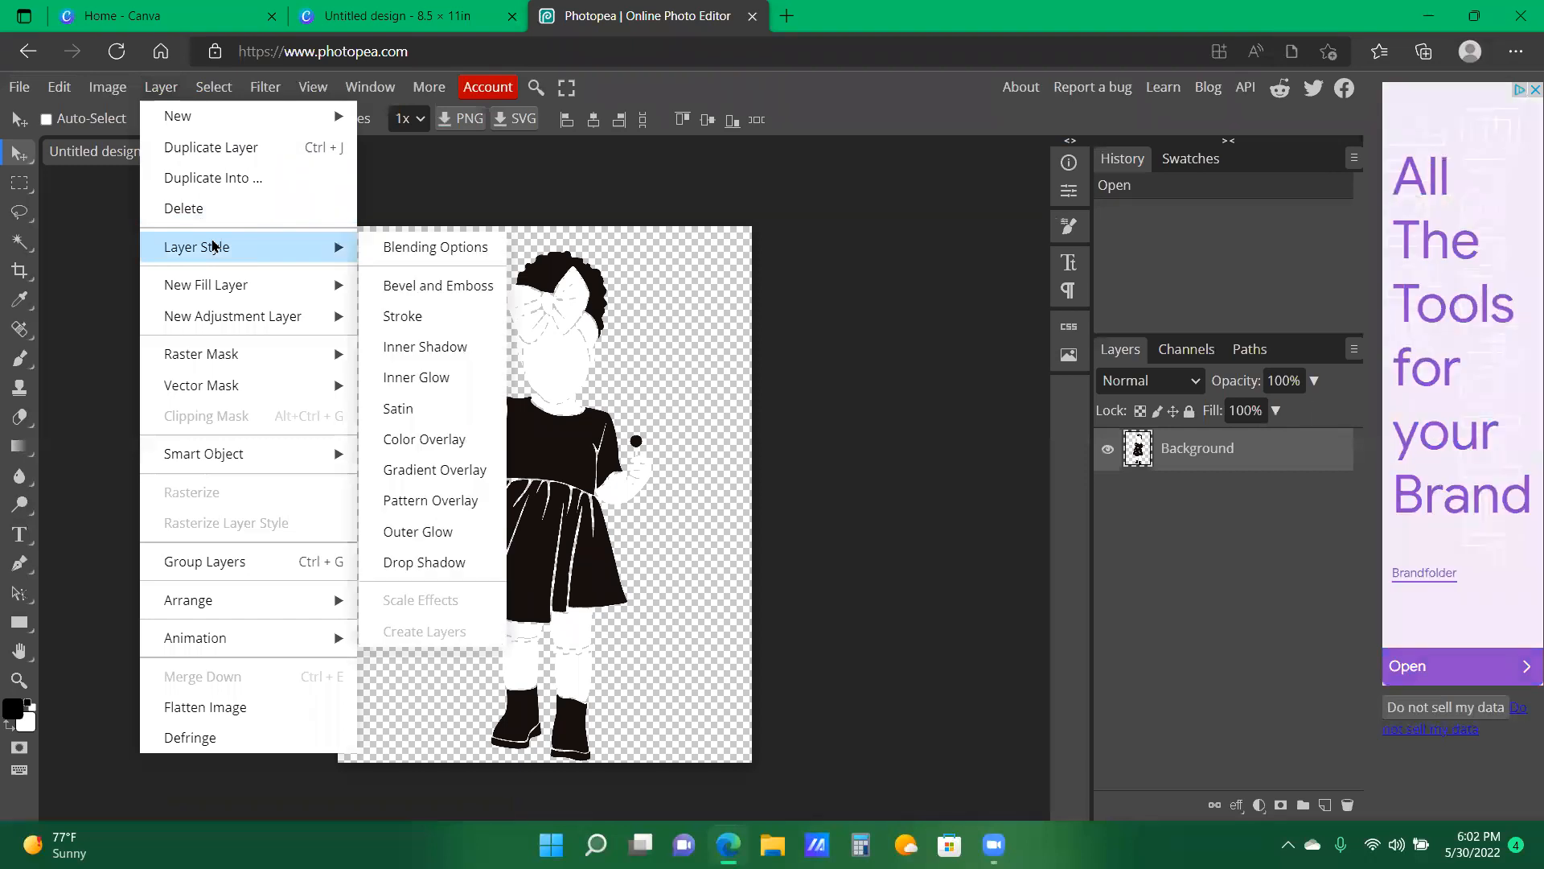
left_click(407, 322)
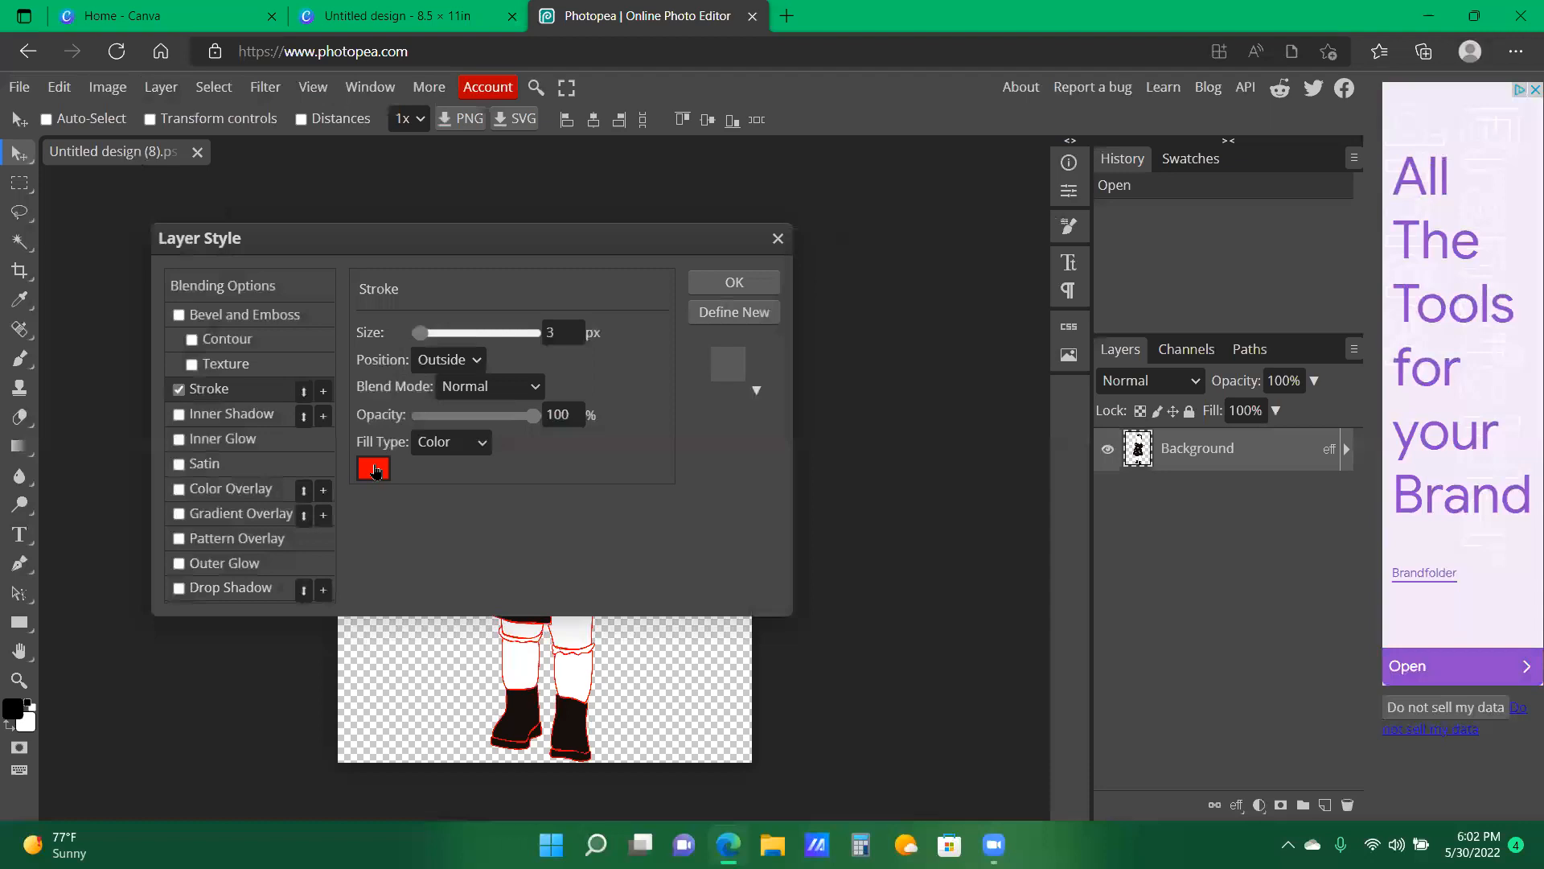
left_click(374, 468)
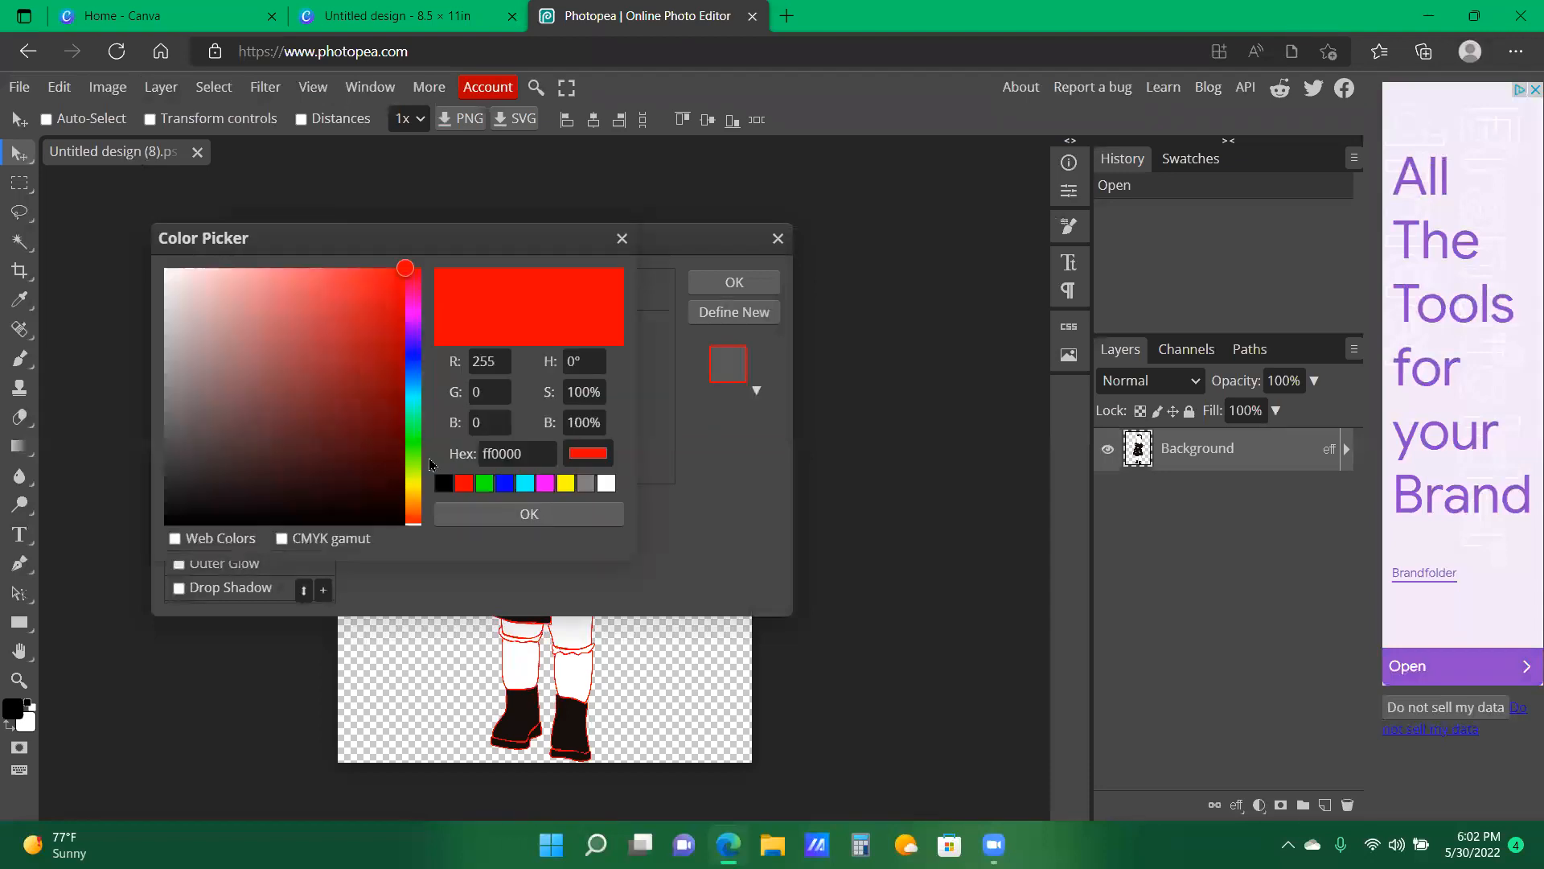
left_click(169, 524)
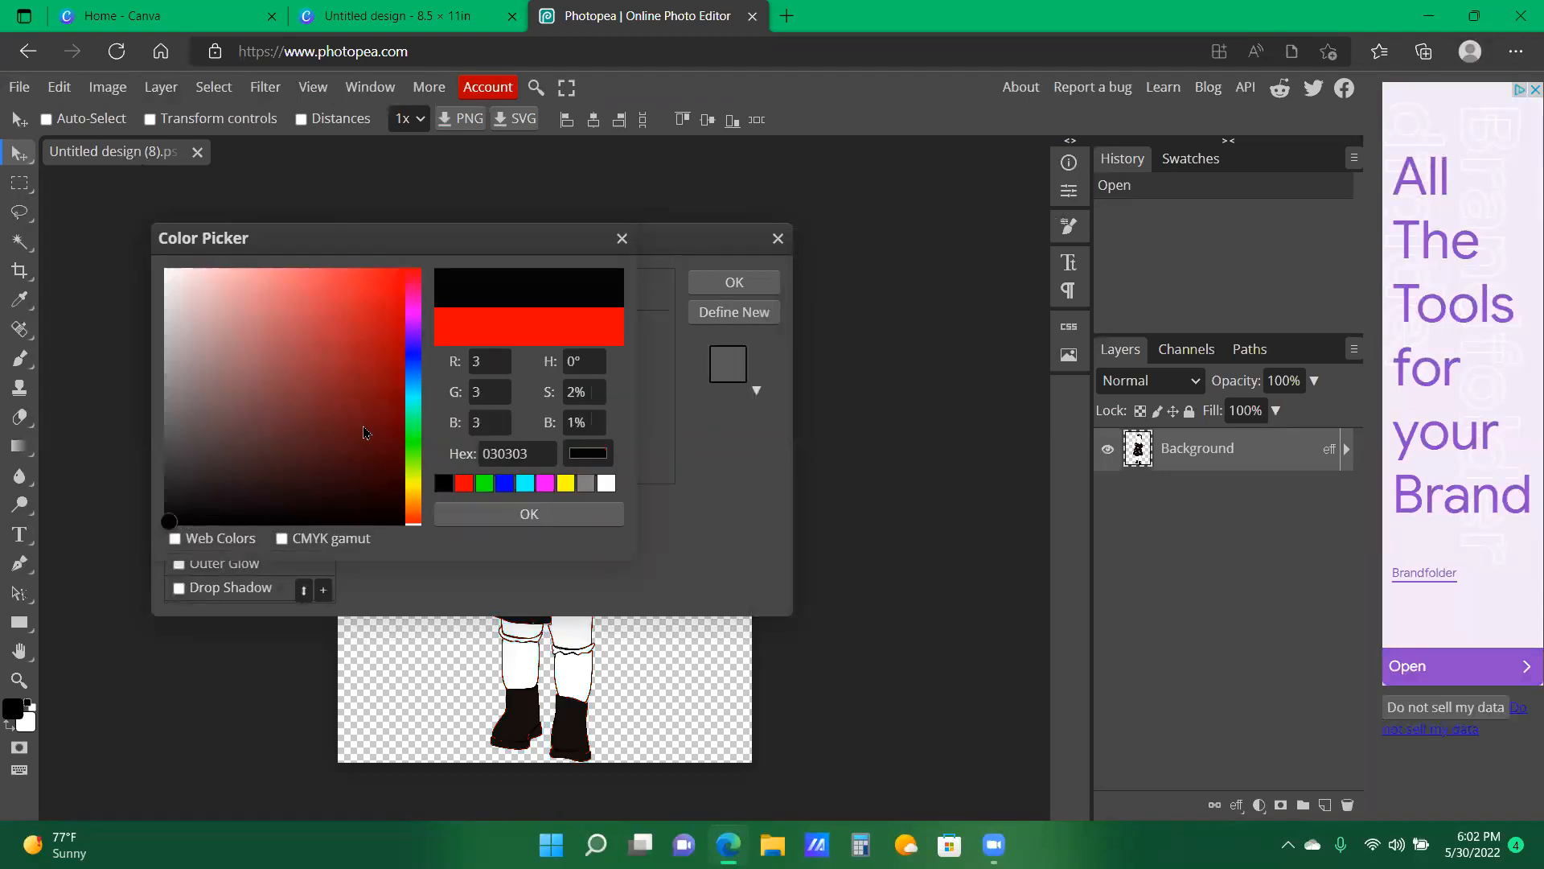
left_click(489, 520)
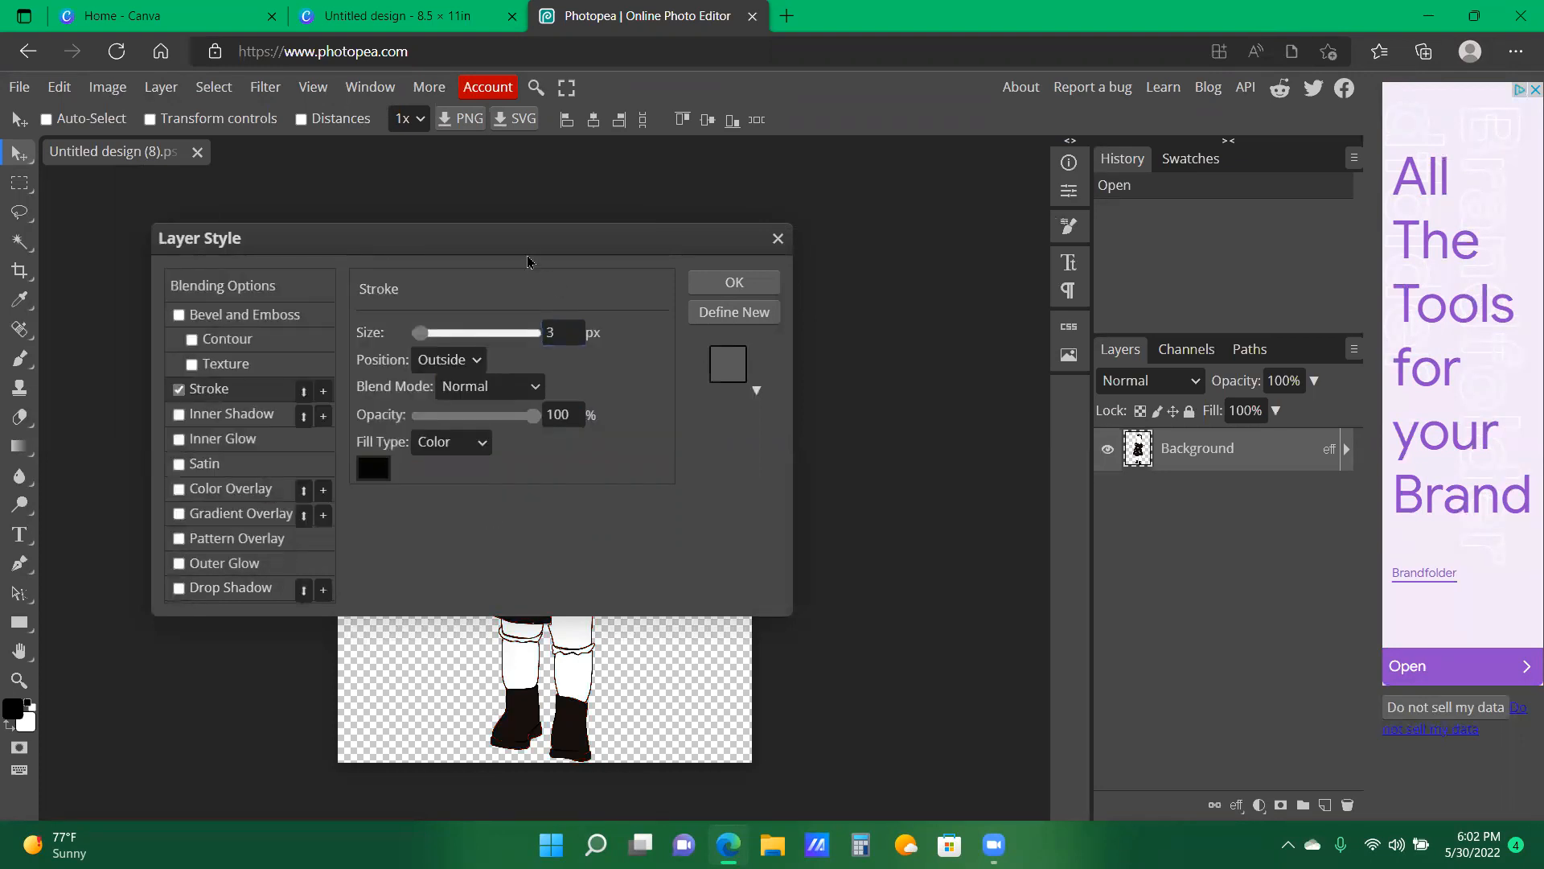
- Set the outline stroke's size to 14 px and apply the layer style
left_click_drag(533, 254, 1096, 167)
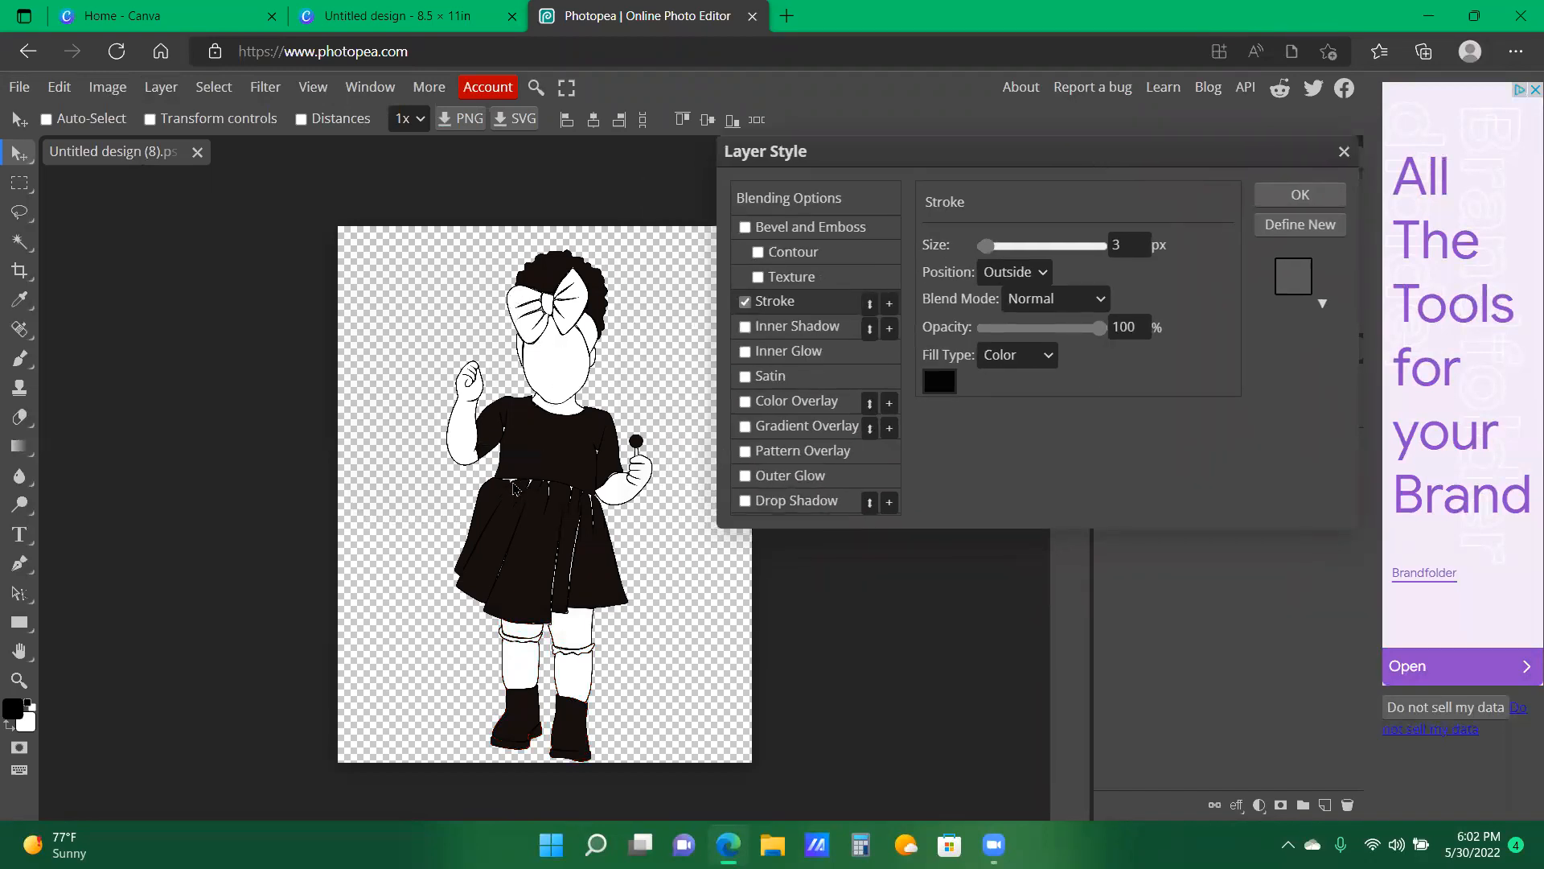
left_click(993, 252)
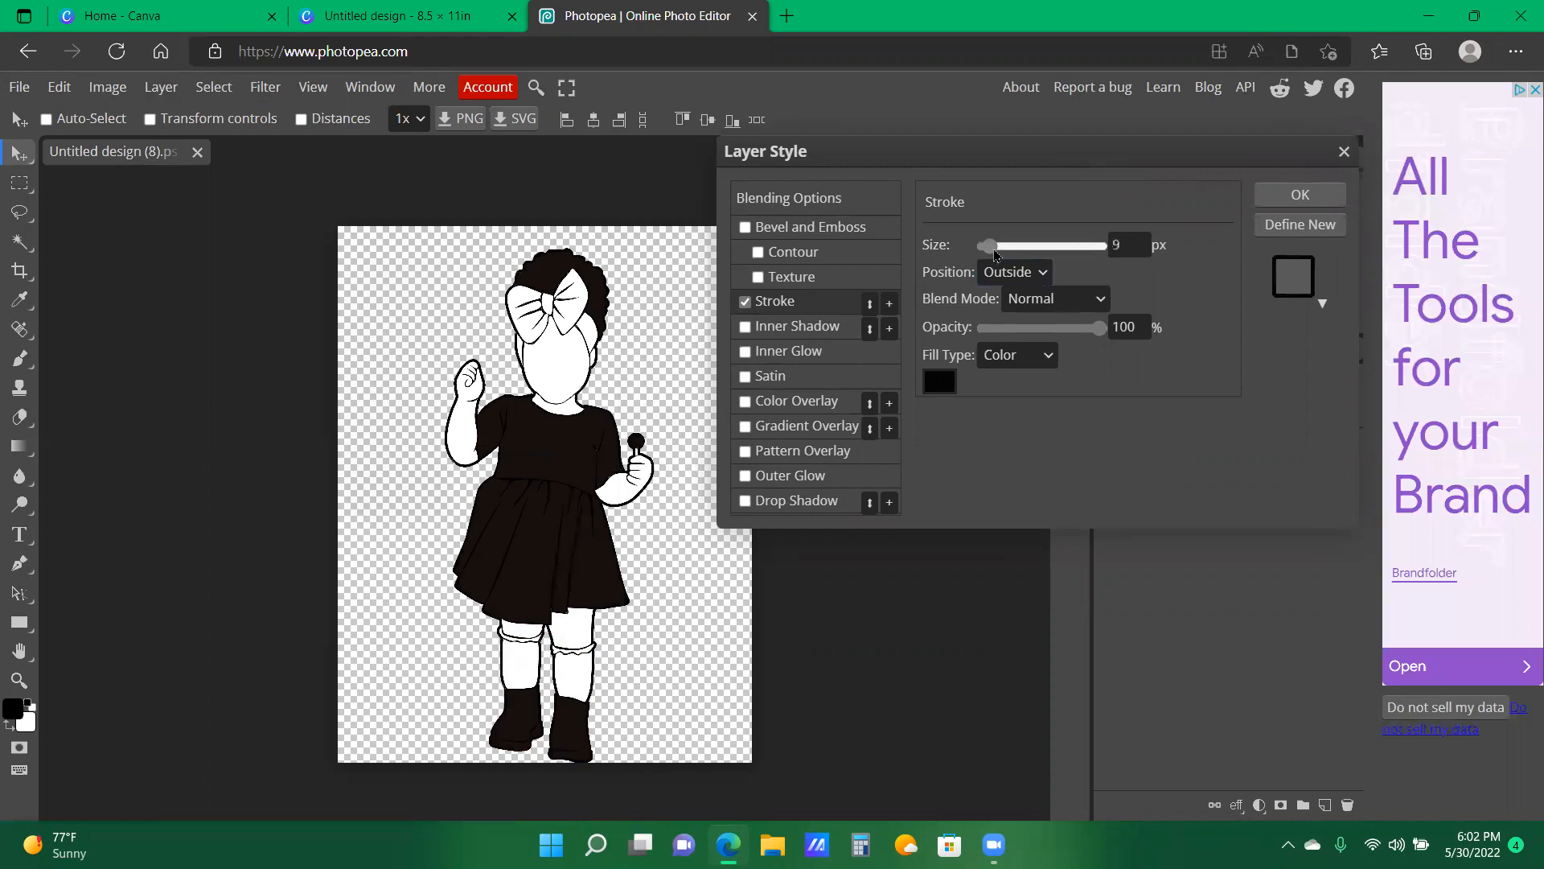
mouse_move(995, 255)
left_mouse_down()
mouse_move(1108, 256)
mouse_move(995, 250)
left_mouse_up()
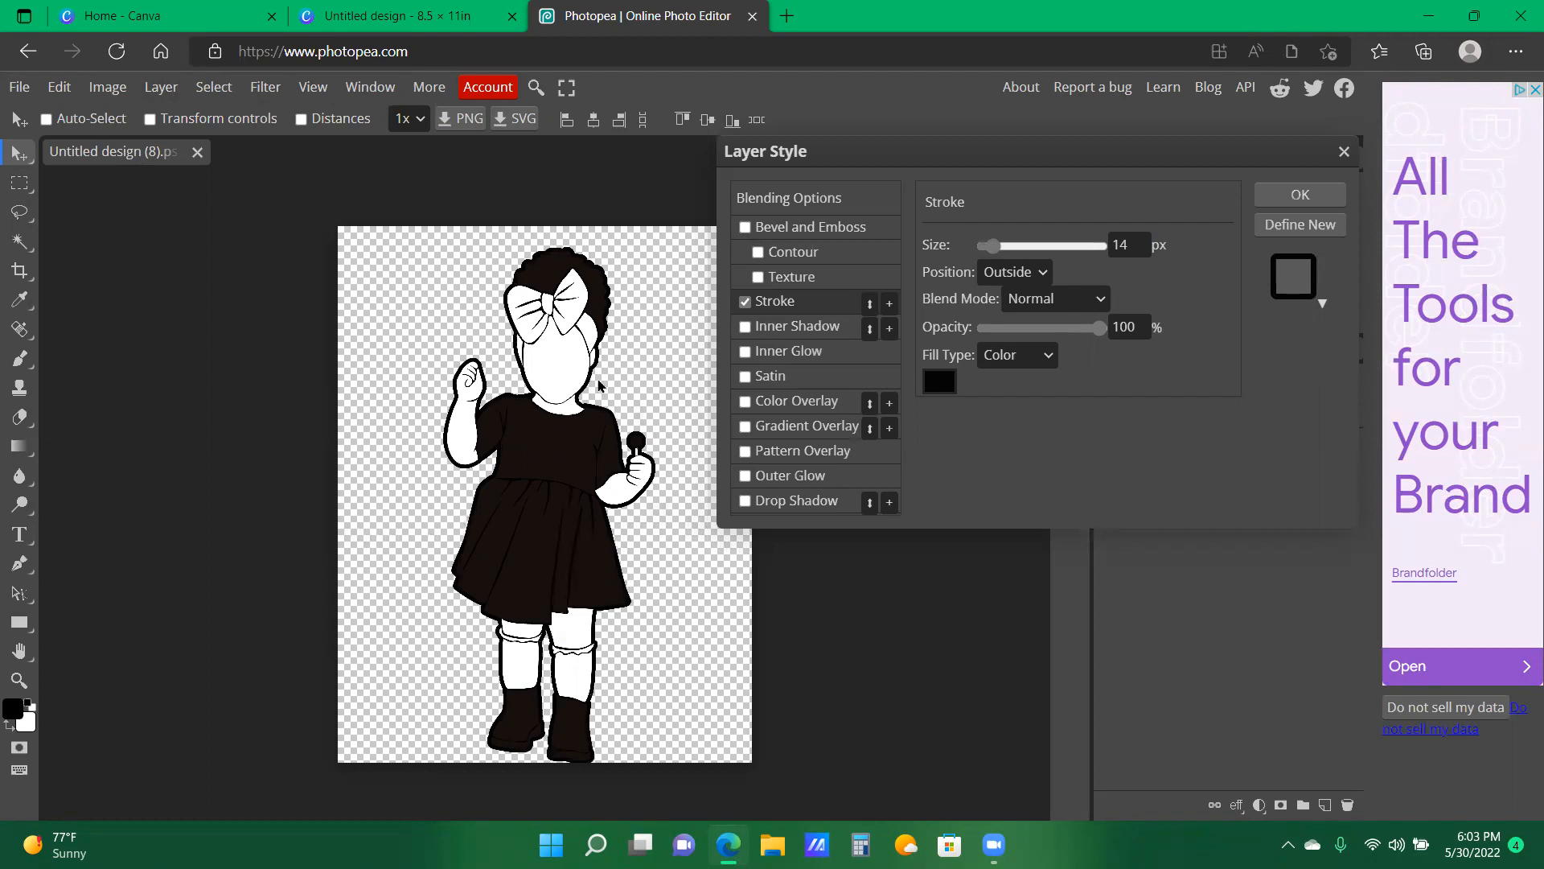
left_click(1125, 252)
left_click(1326, 198)
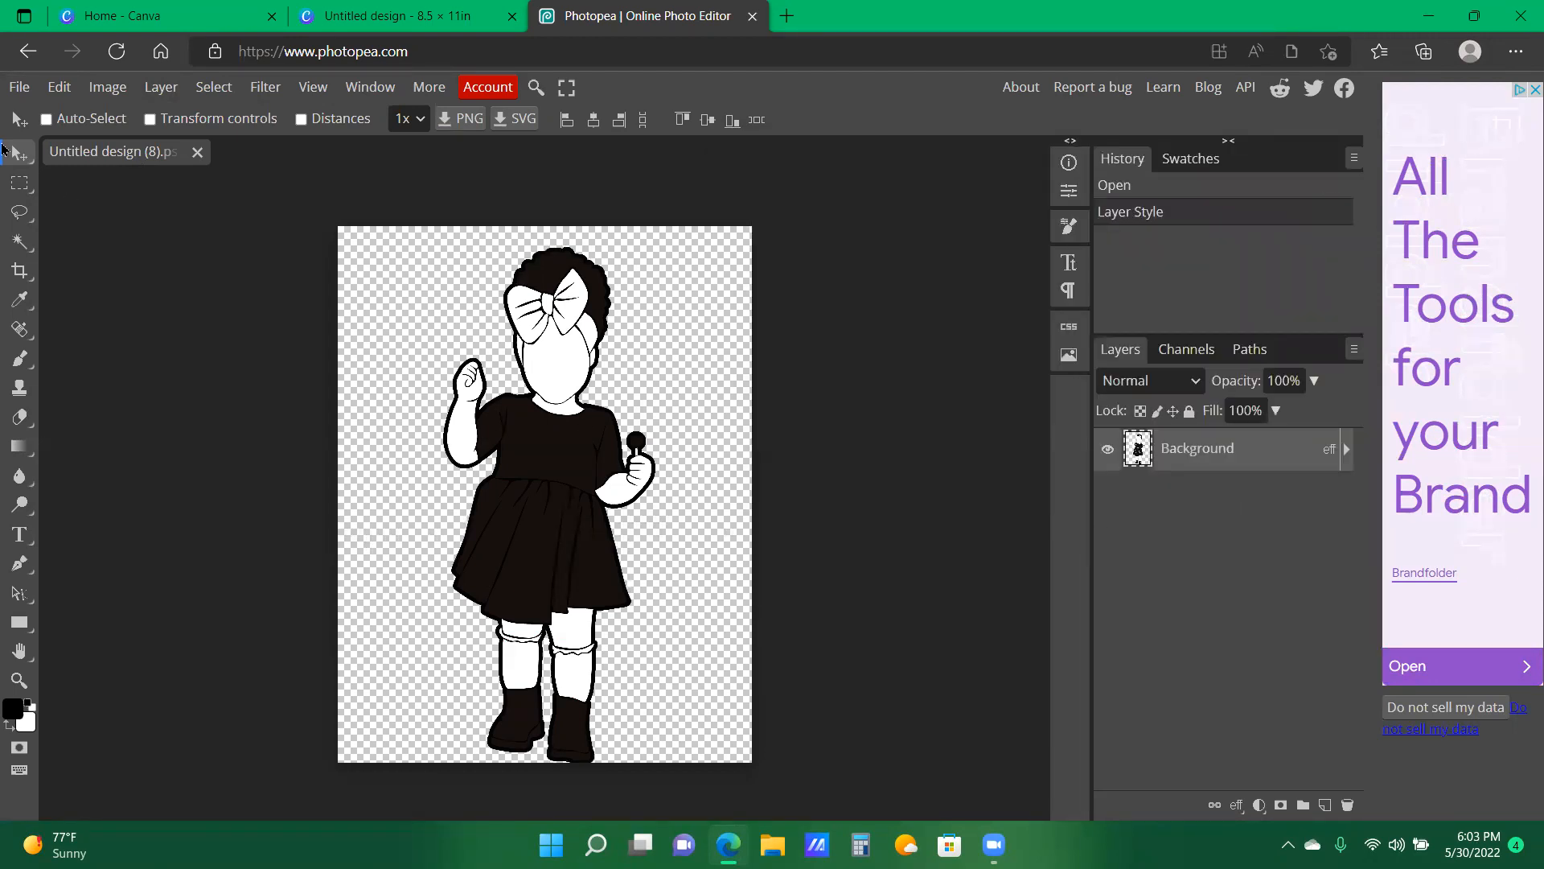
- Save the outlined image over the original file Untitled design (8).png
left_click(19, 87)
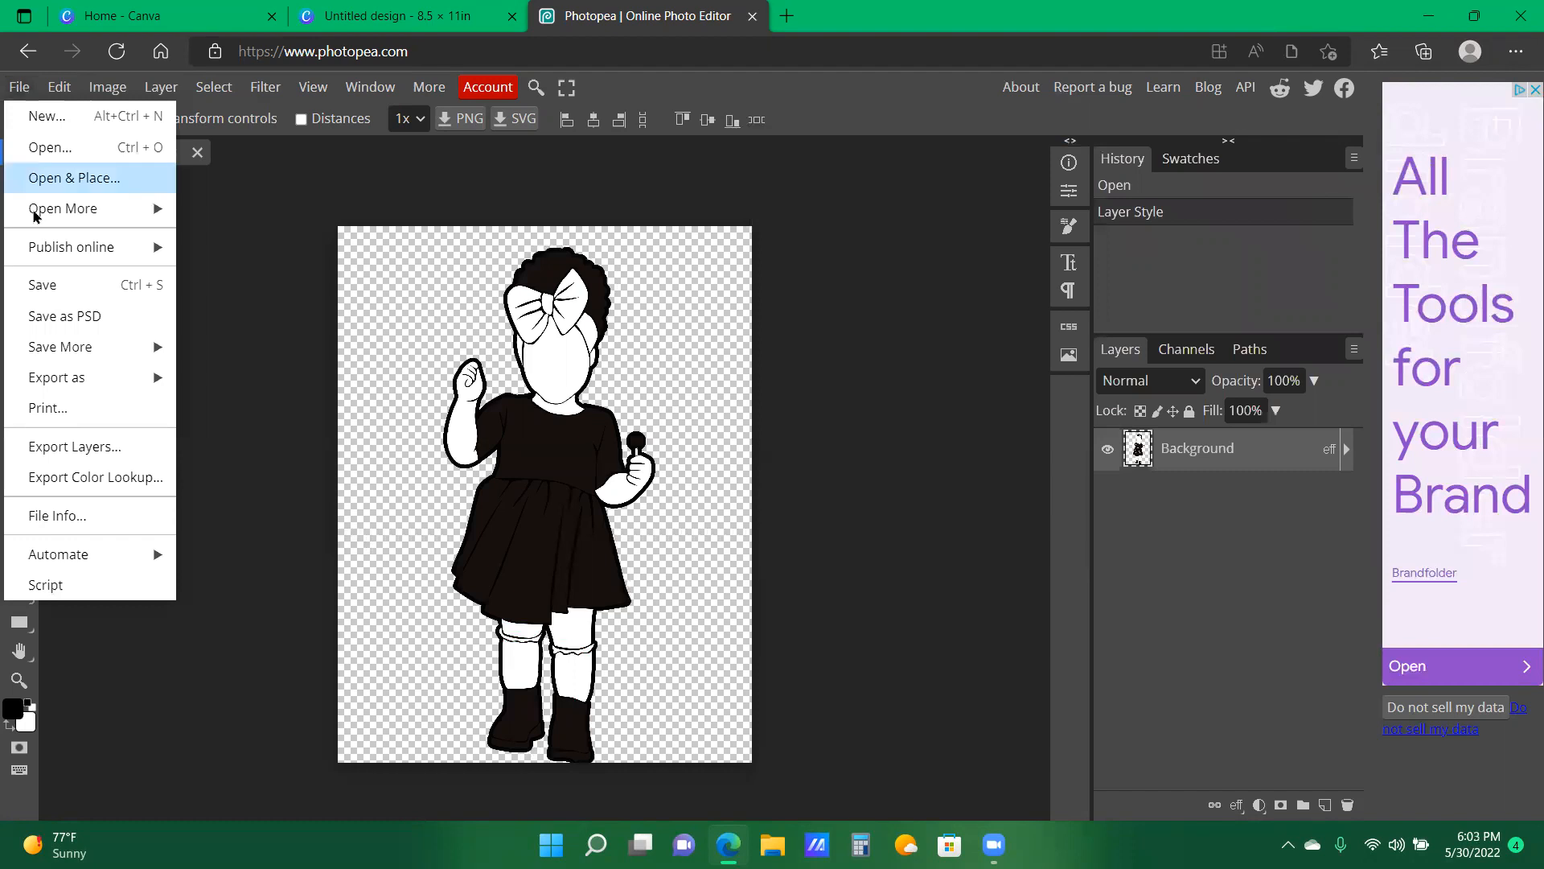
left_click(43, 284)
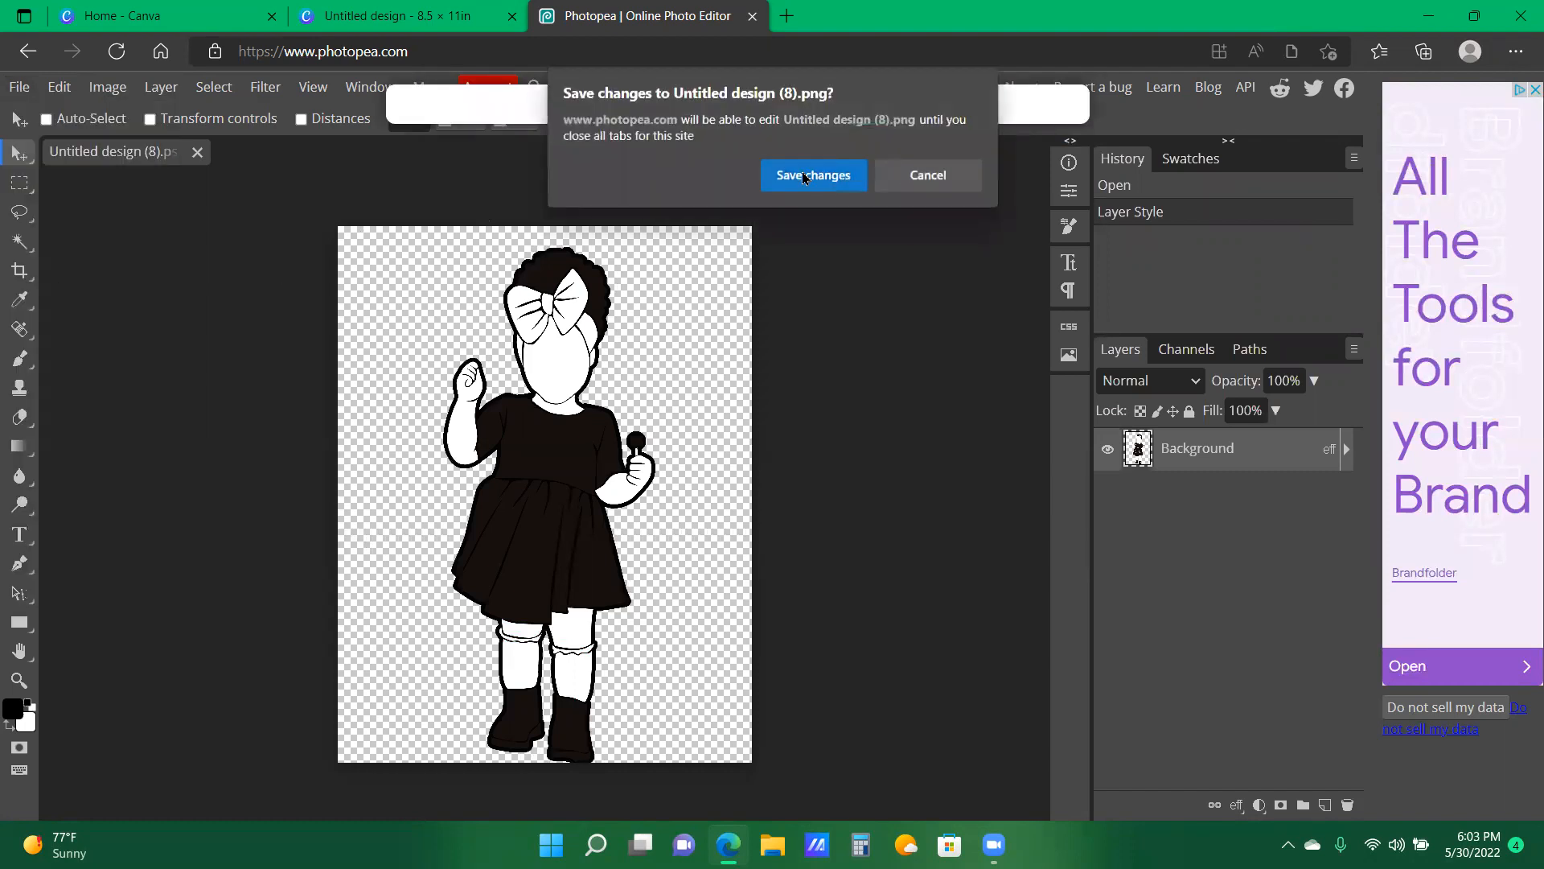
left_click(804, 176)
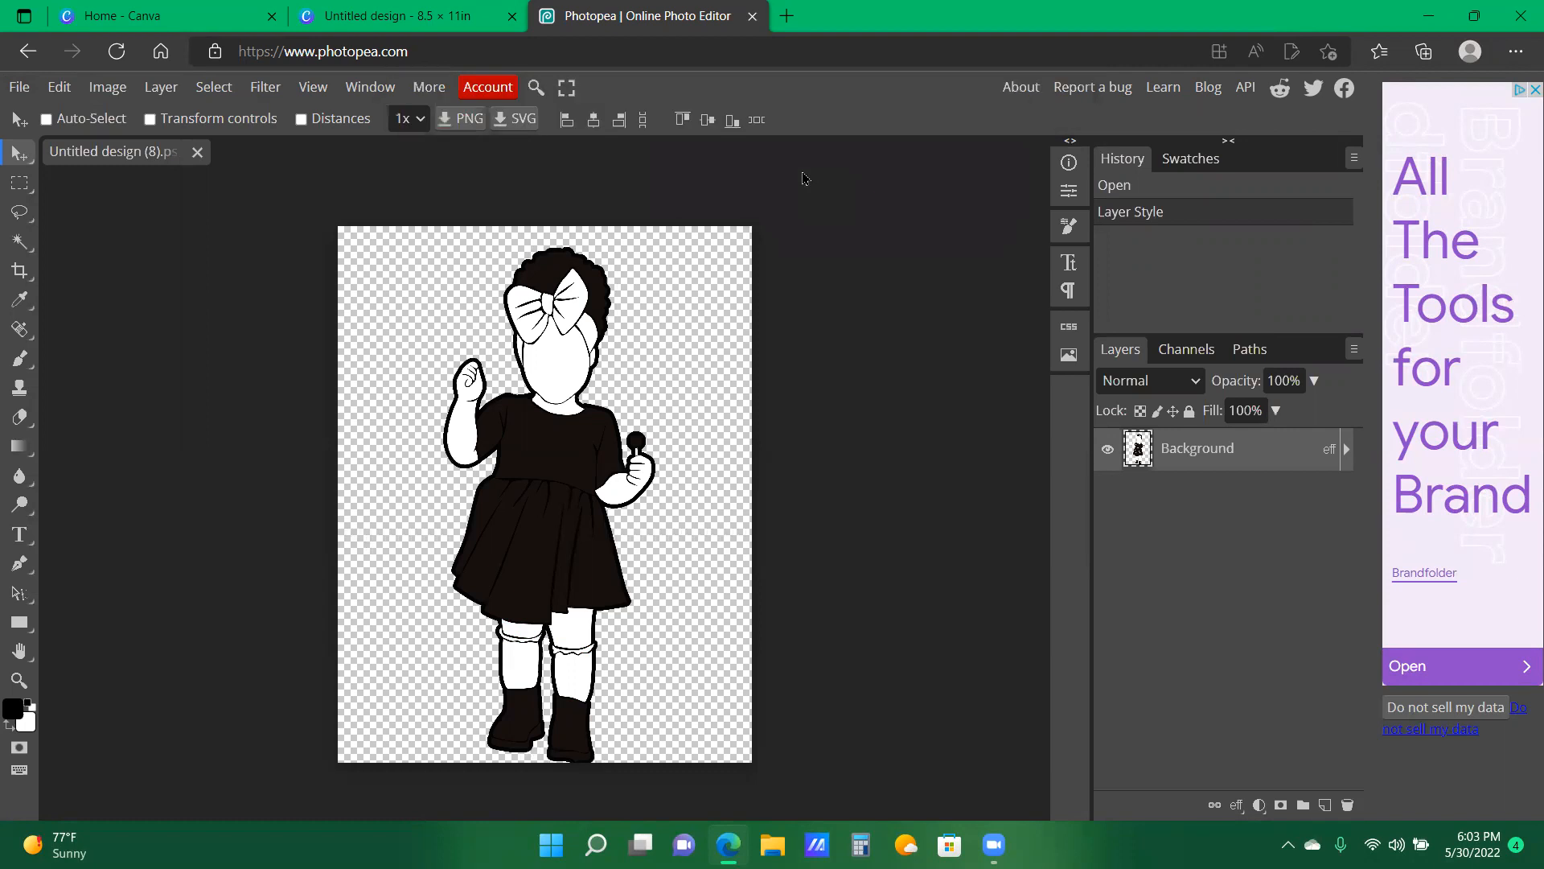
- Switch to the Canva design, add a second page and upload the outlined image Untitled design (8)
left_click(386, 15)
left_click(1024, 719)
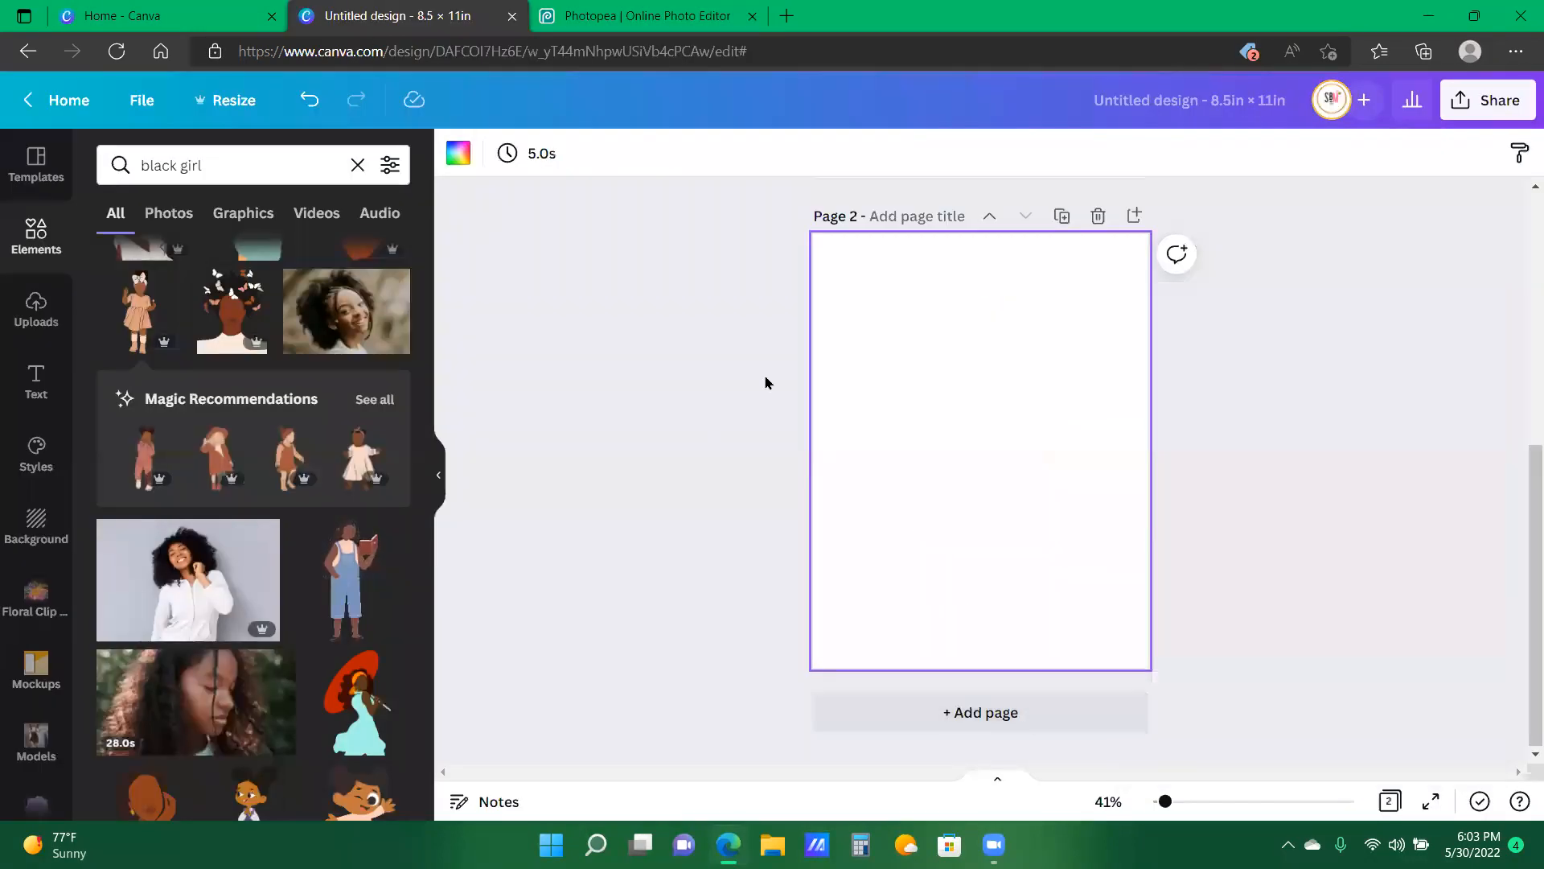
left_click(24, 310)
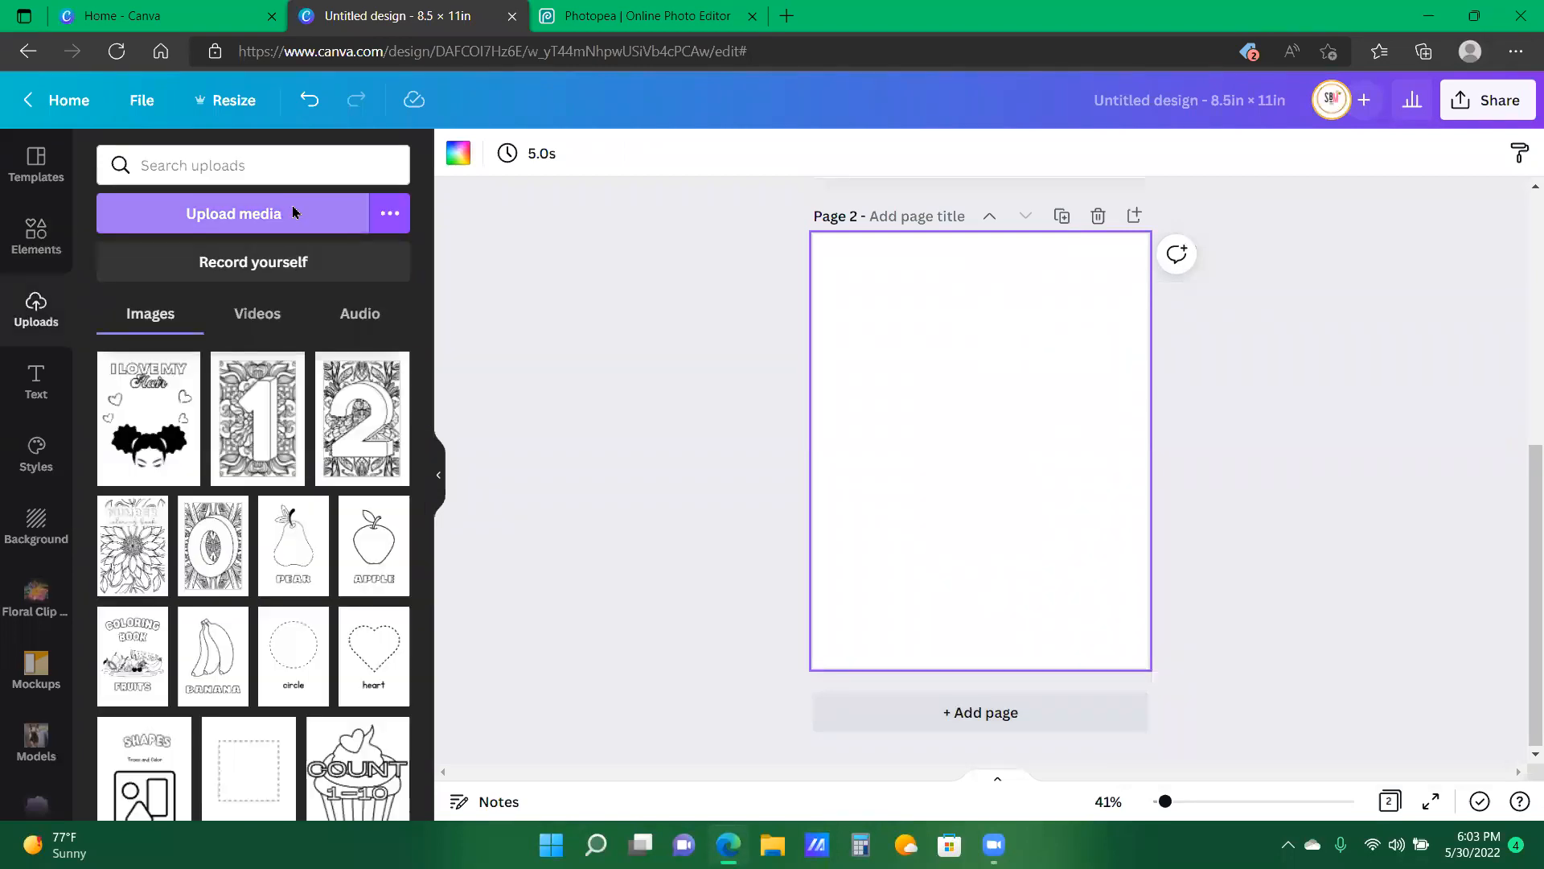
left_click(295, 212)
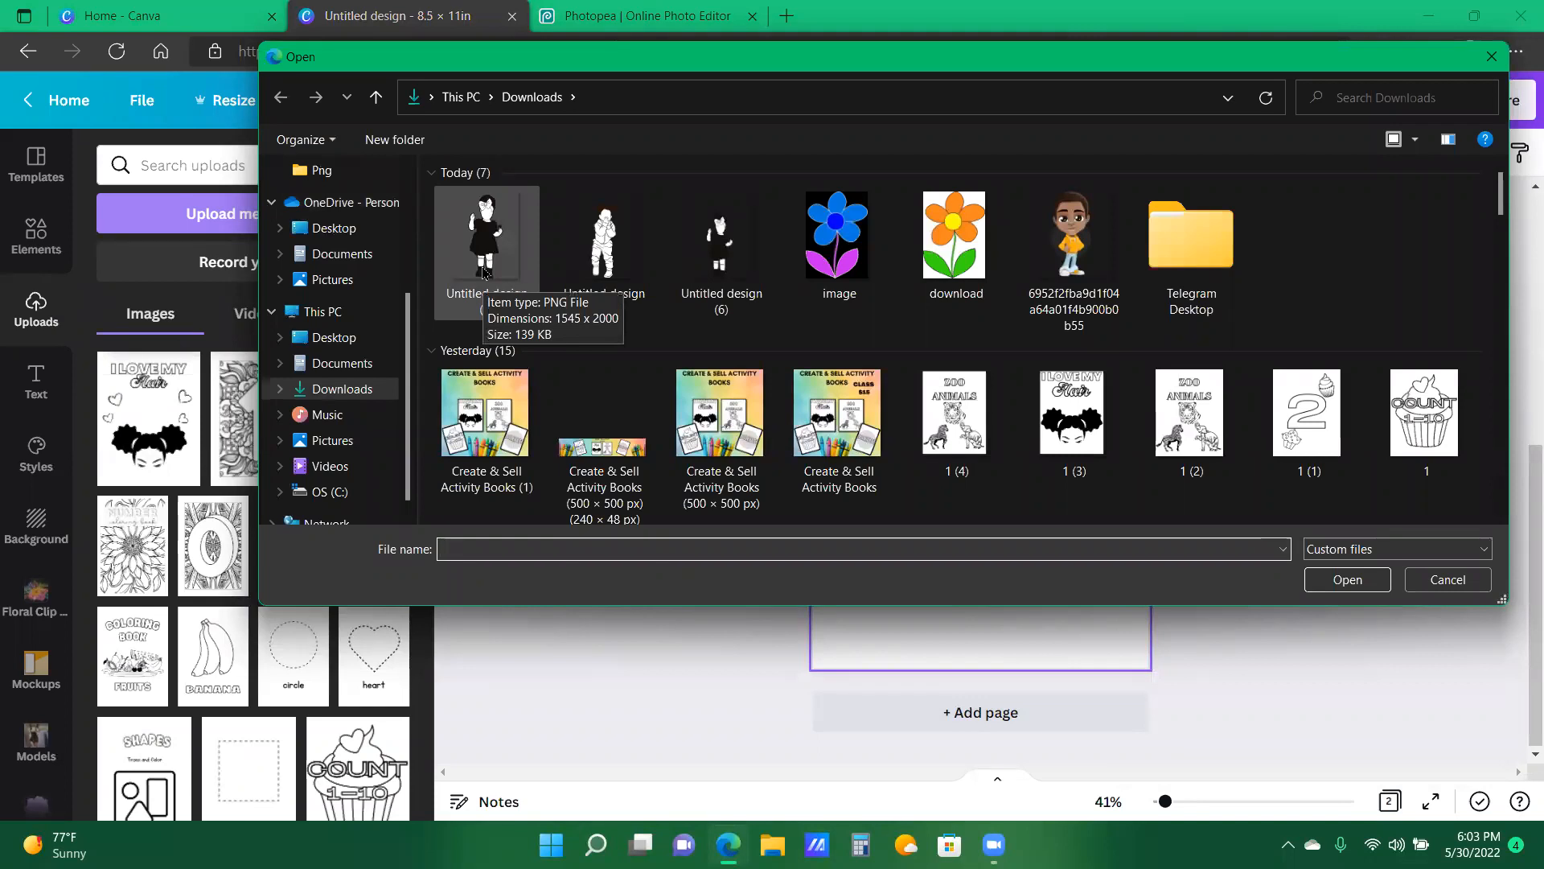
left_click(485, 274)
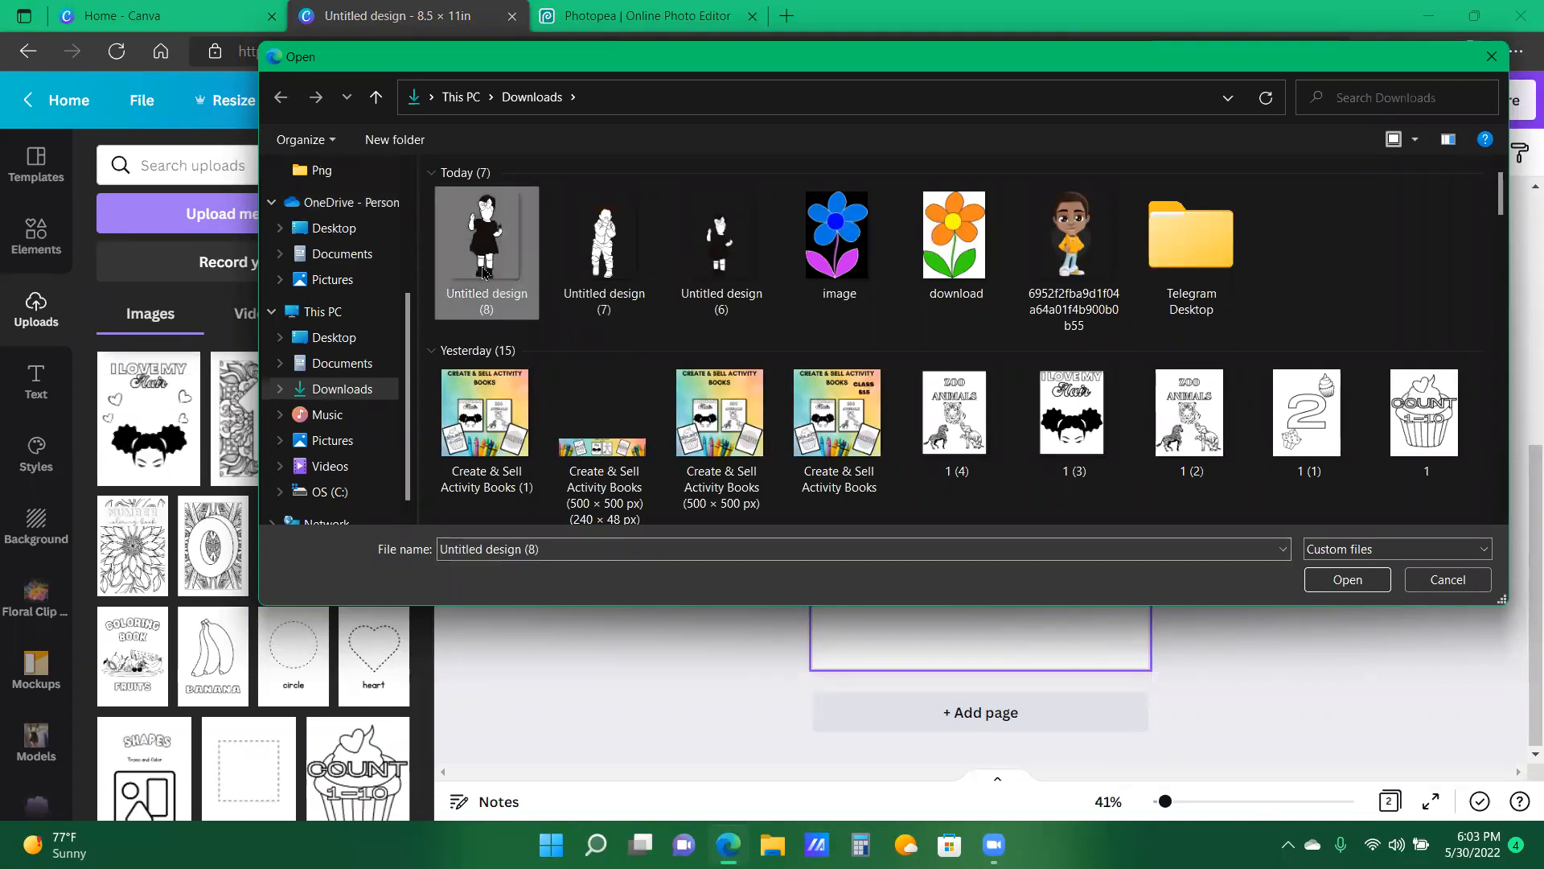
left_click(1367, 586)
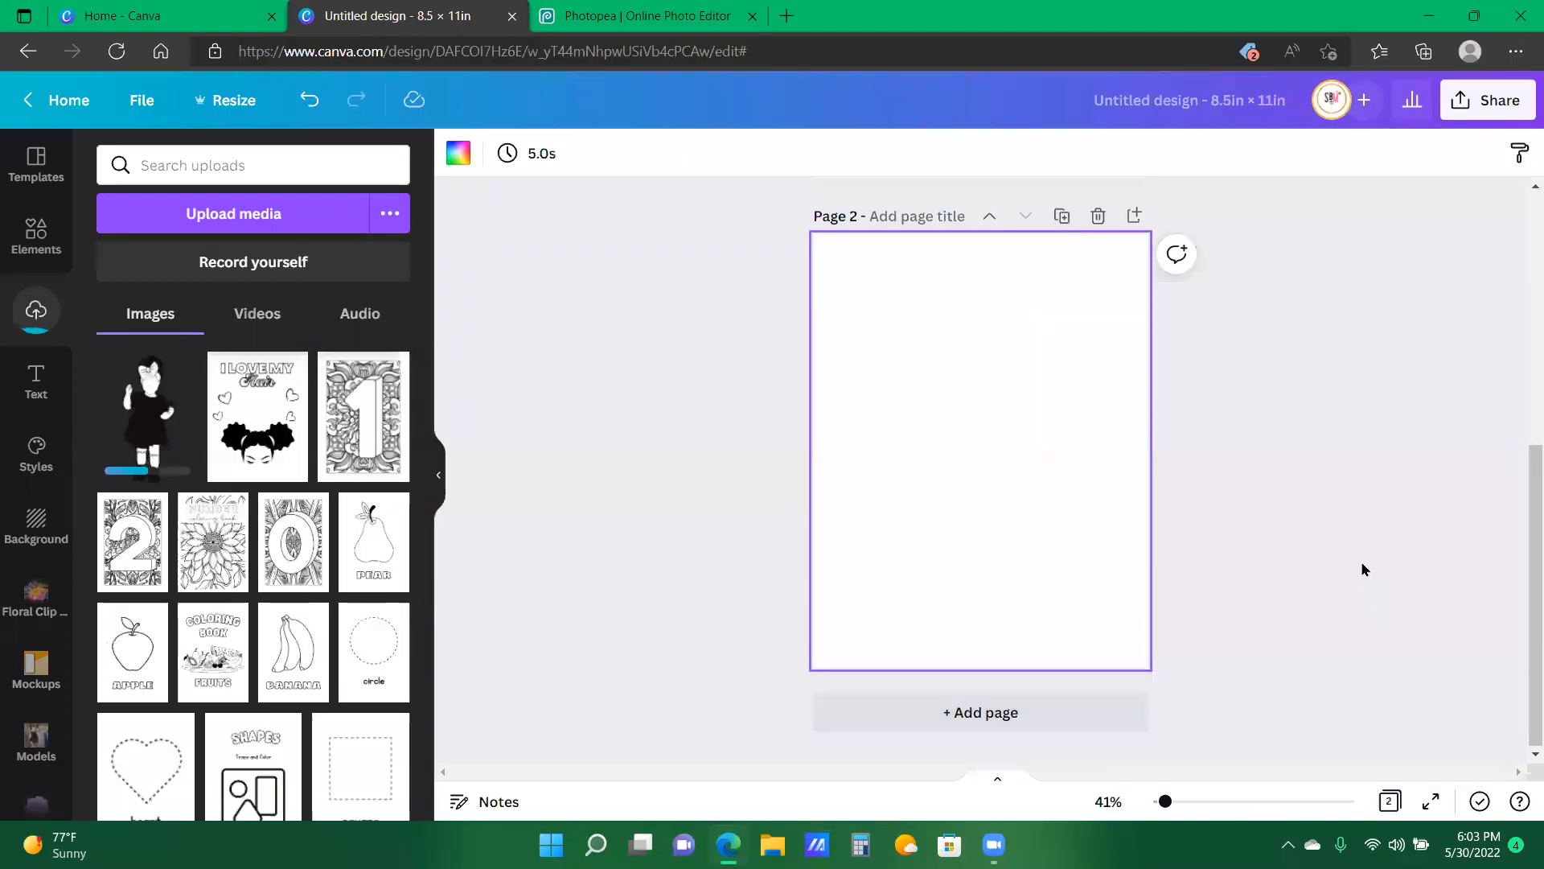
- Place the uploaded girl on page 2, enlarge it to 8.5 by 11 in and shift it to the page's left side
left_click(137, 432)
left_click_drag(986, 513, 986, 570)
left_click_drag(1105, 344, 1139, 304)
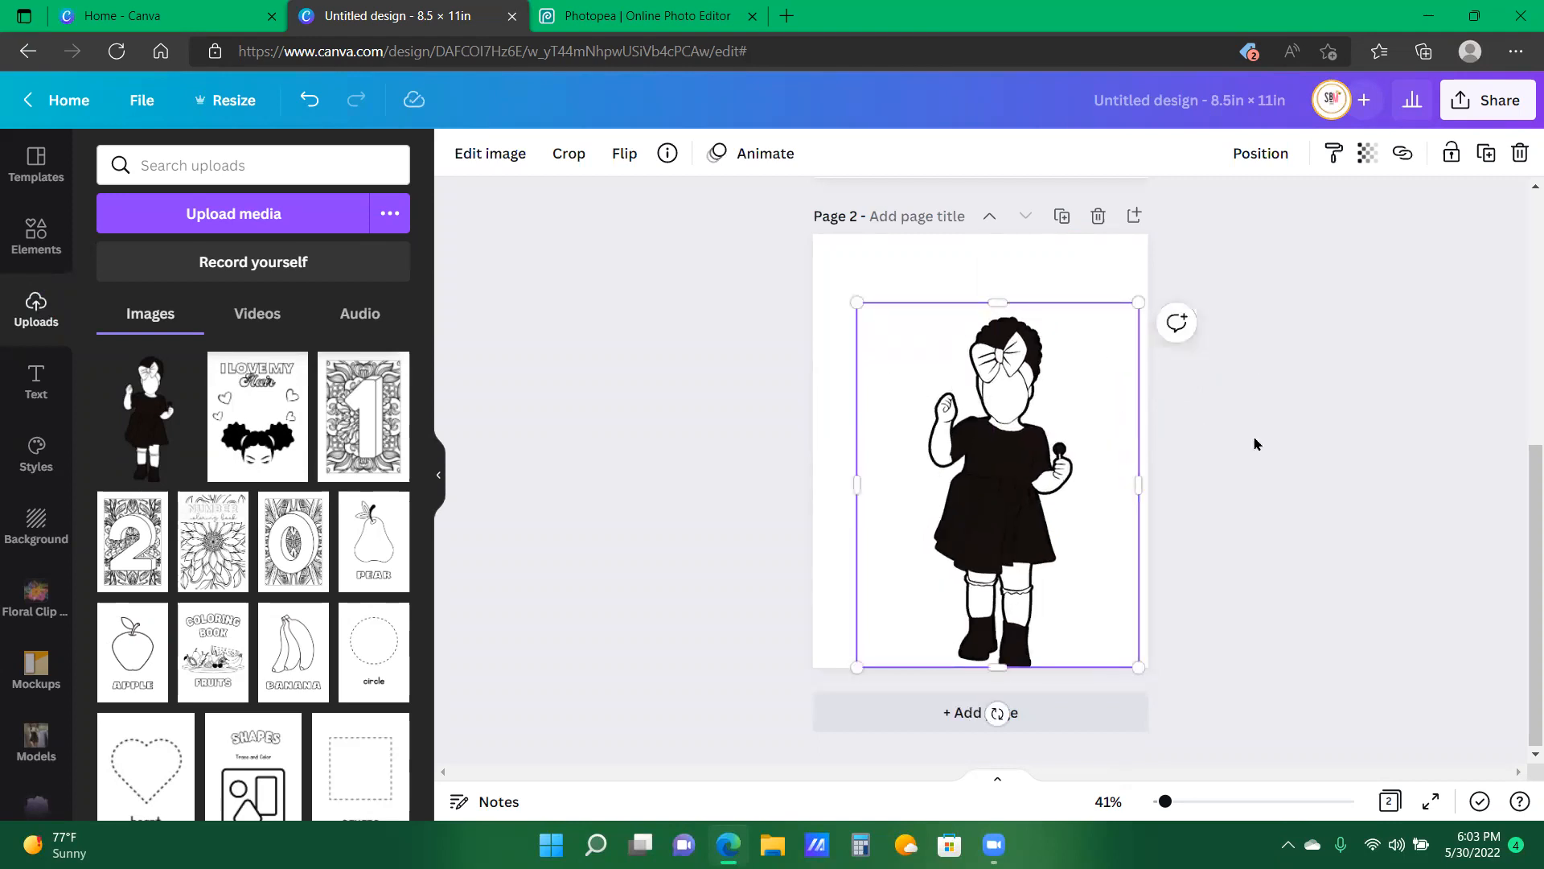
left_click_drag(857, 303, 875, 325)
left_click_drag(947, 533, 833, 533)
left_click_drag(1024, 323, 1075, 253)
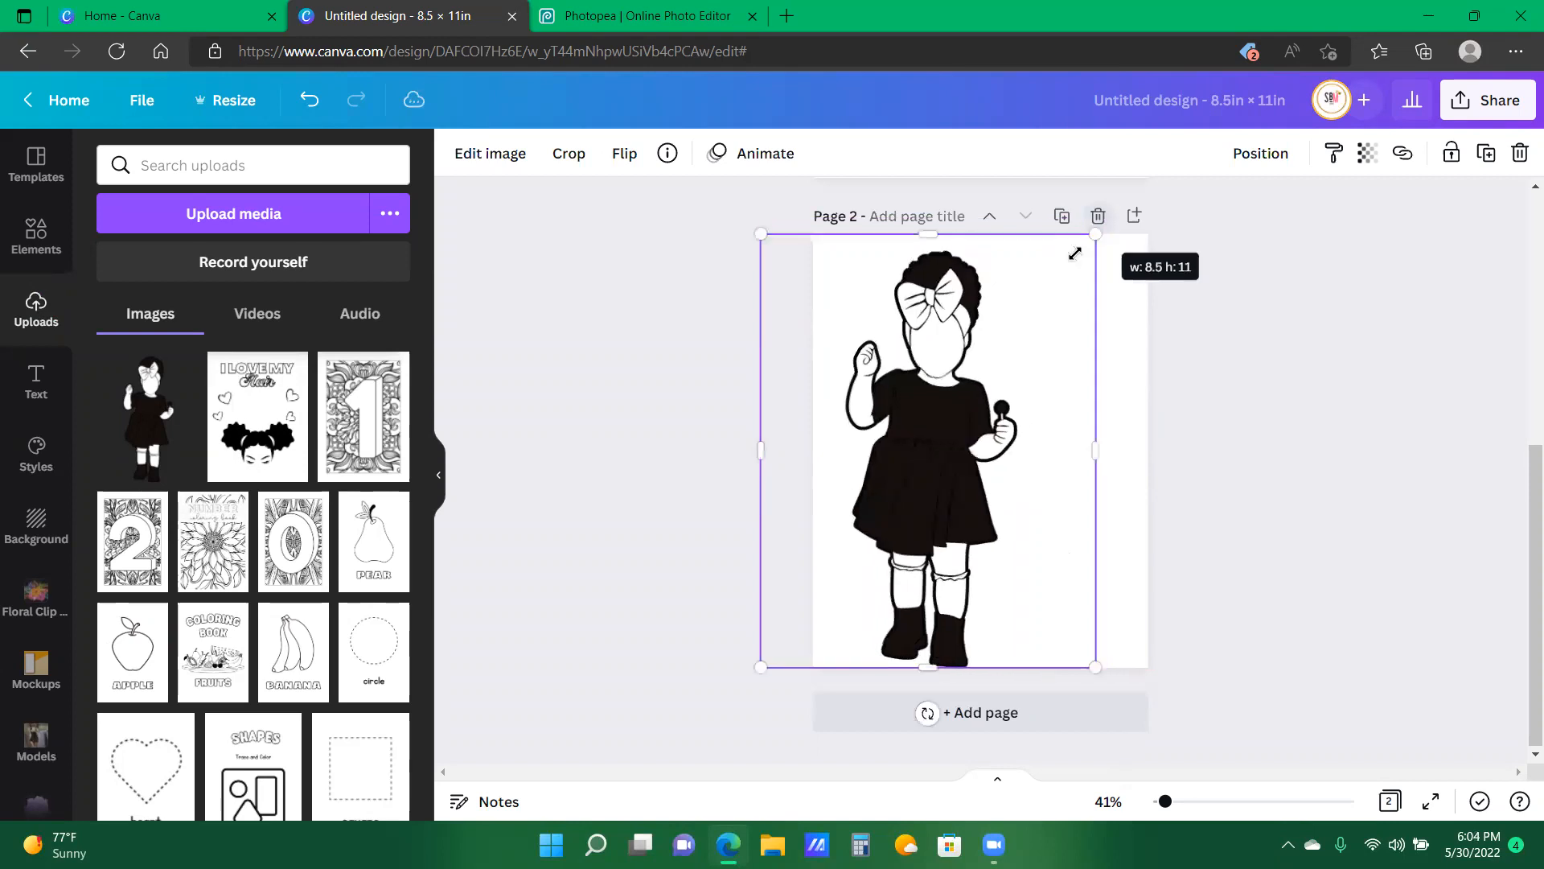
left_click_drag(923, 478, 892, 478)
left_click_drag(1065, 664, 1226, 474)
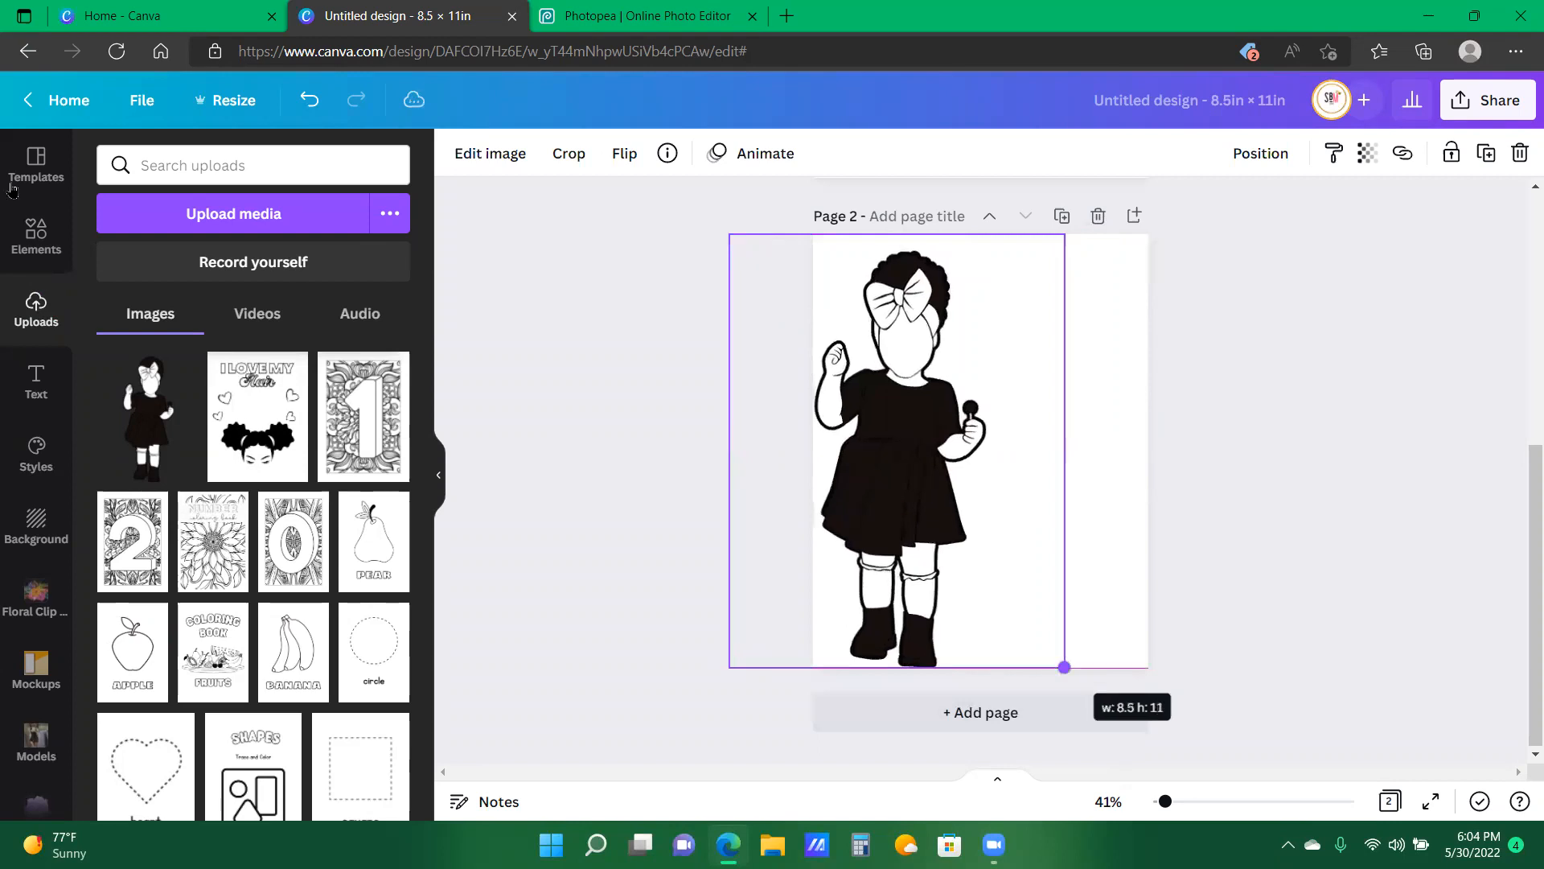
- Add a subheading text to page 2 reading "I love my", with "my" on the second line
left_click(37, 385)
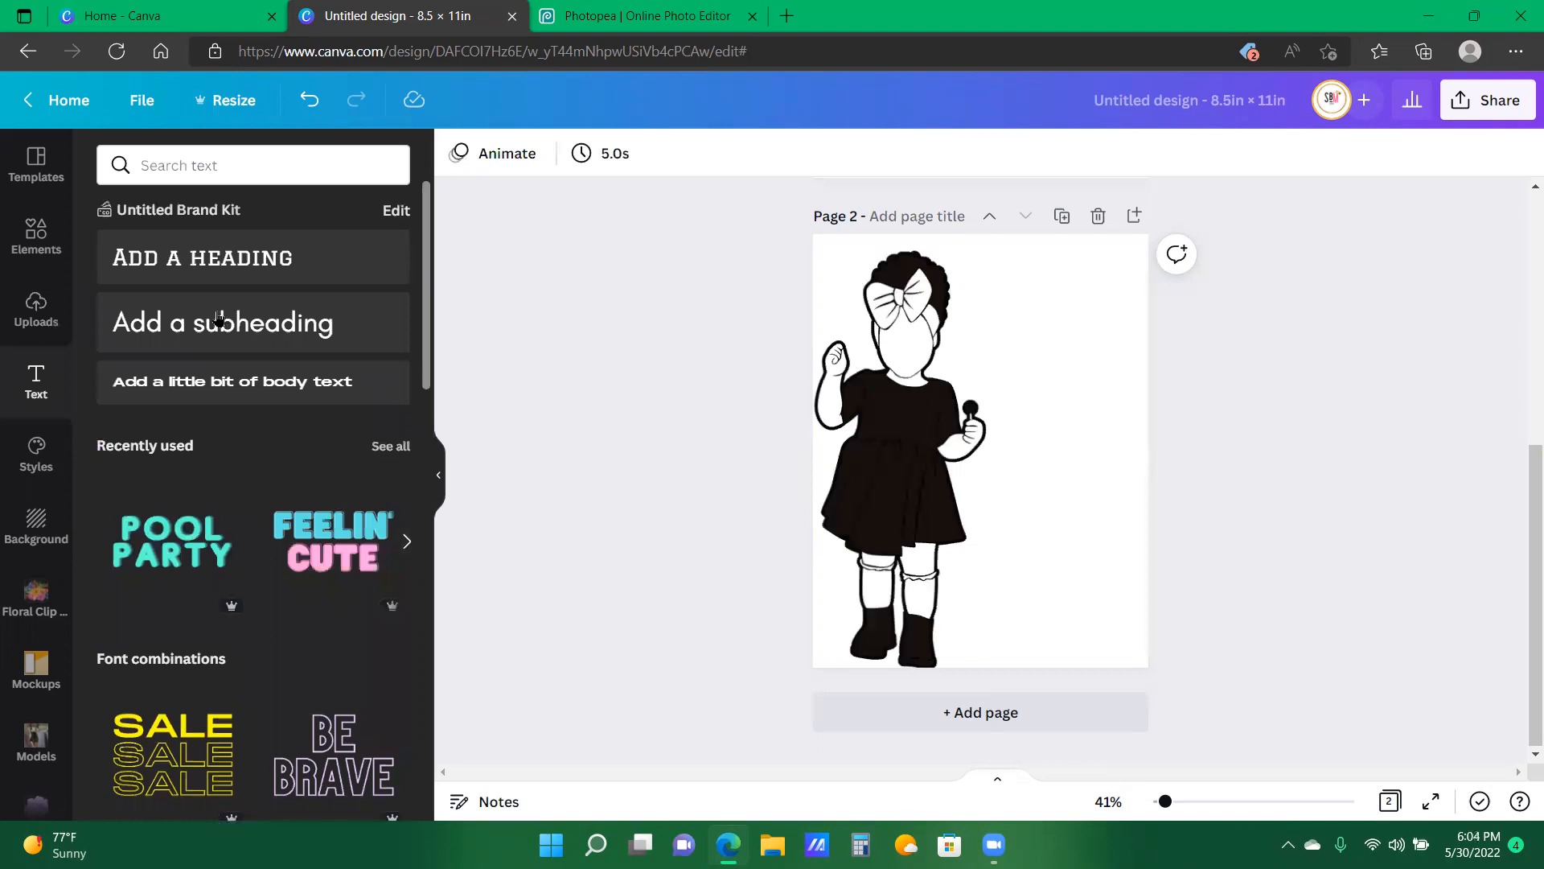
left_click(219, 319)
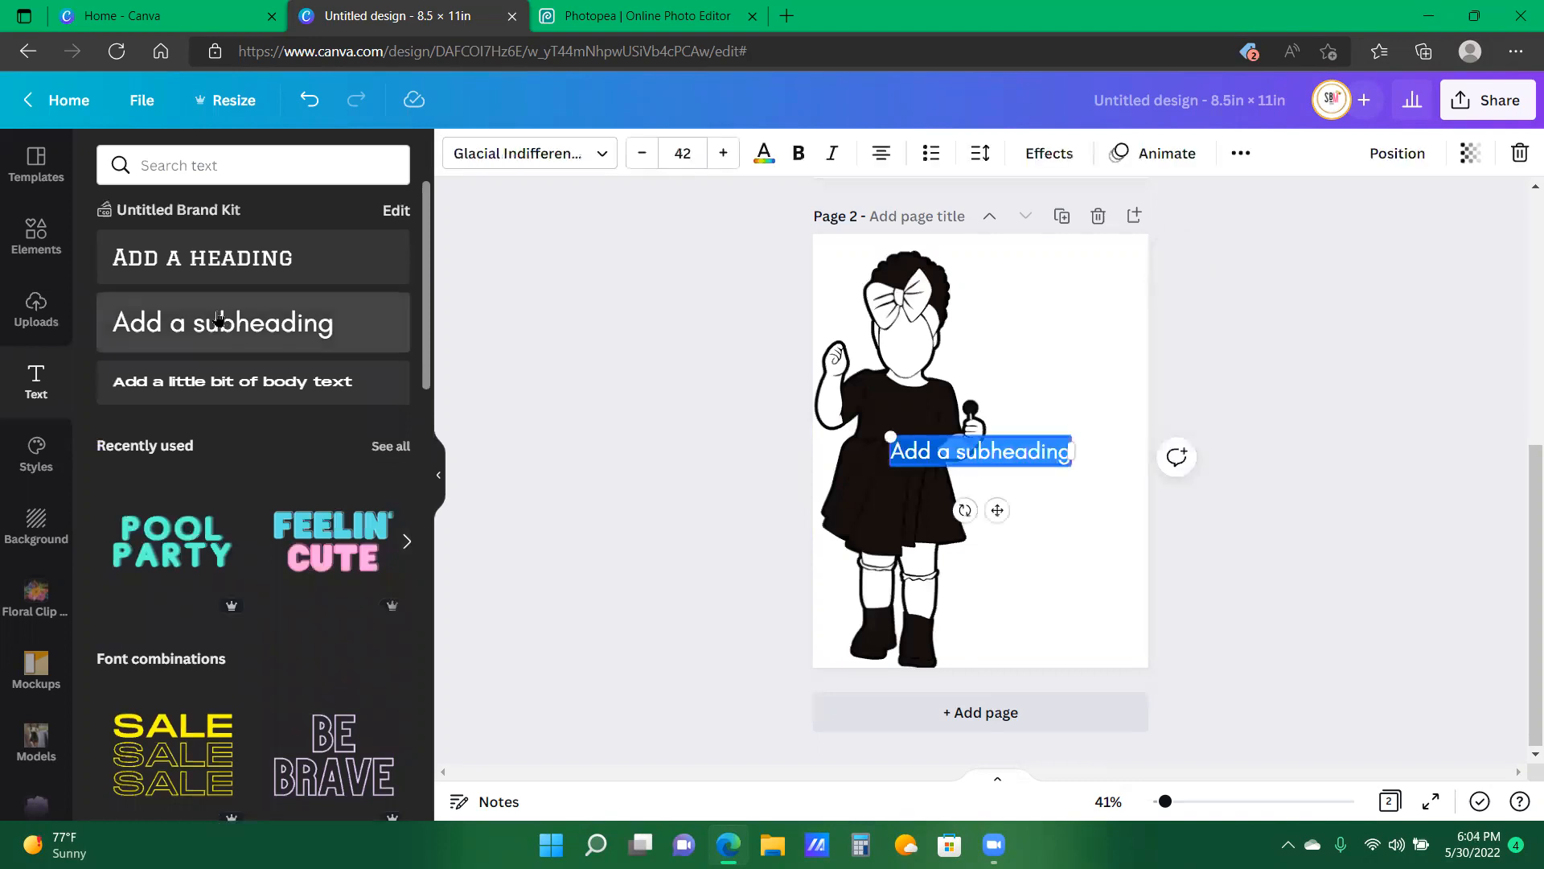
key("BackSpace")
type("Mc")
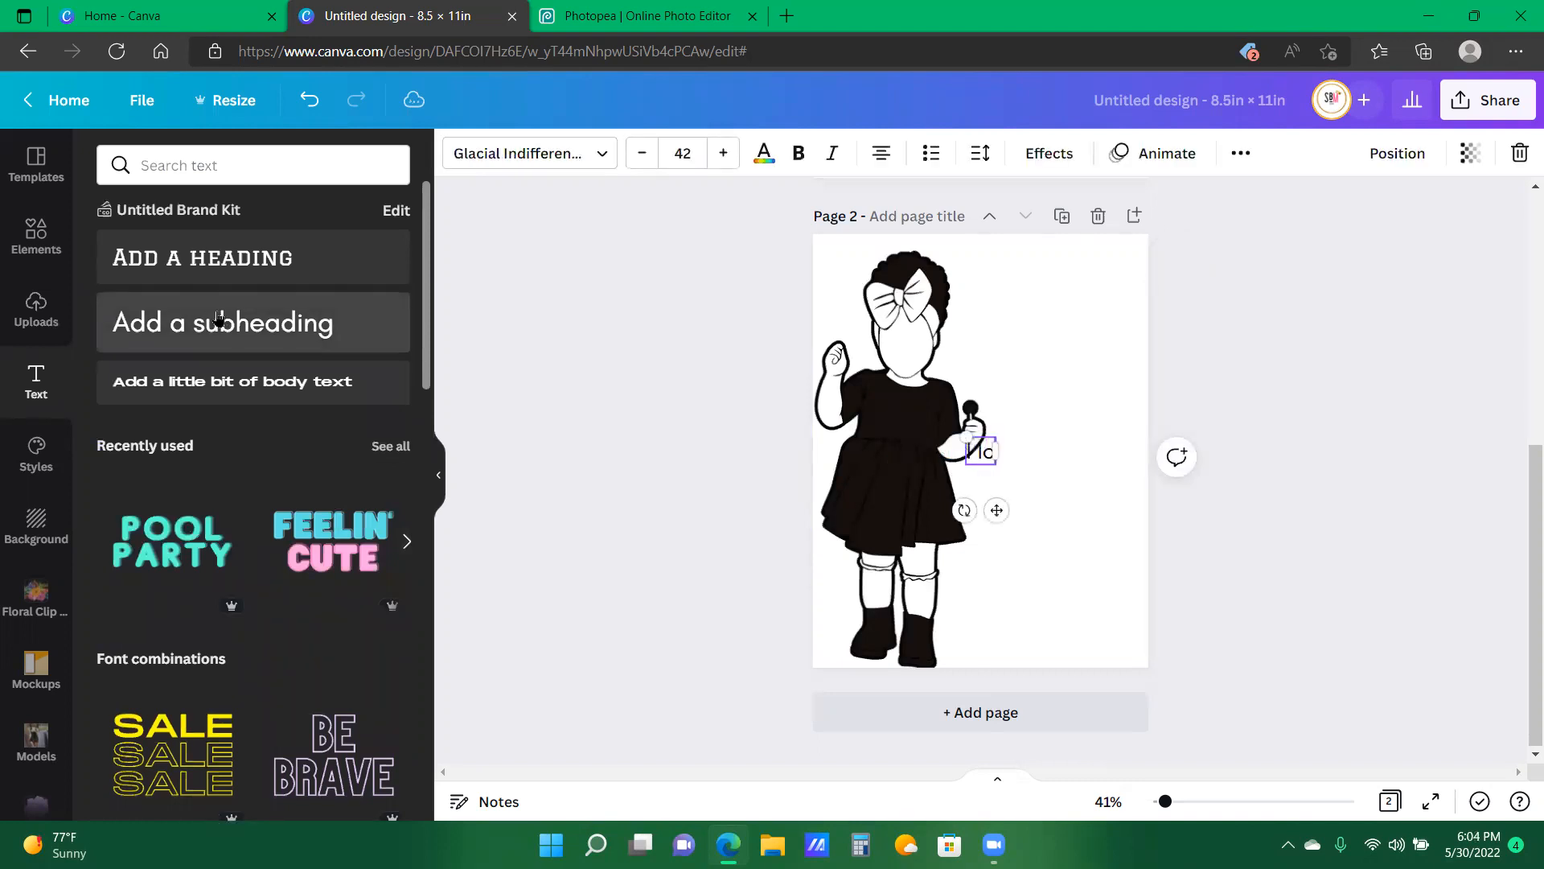
type("ve")
key("Return")
type("my")
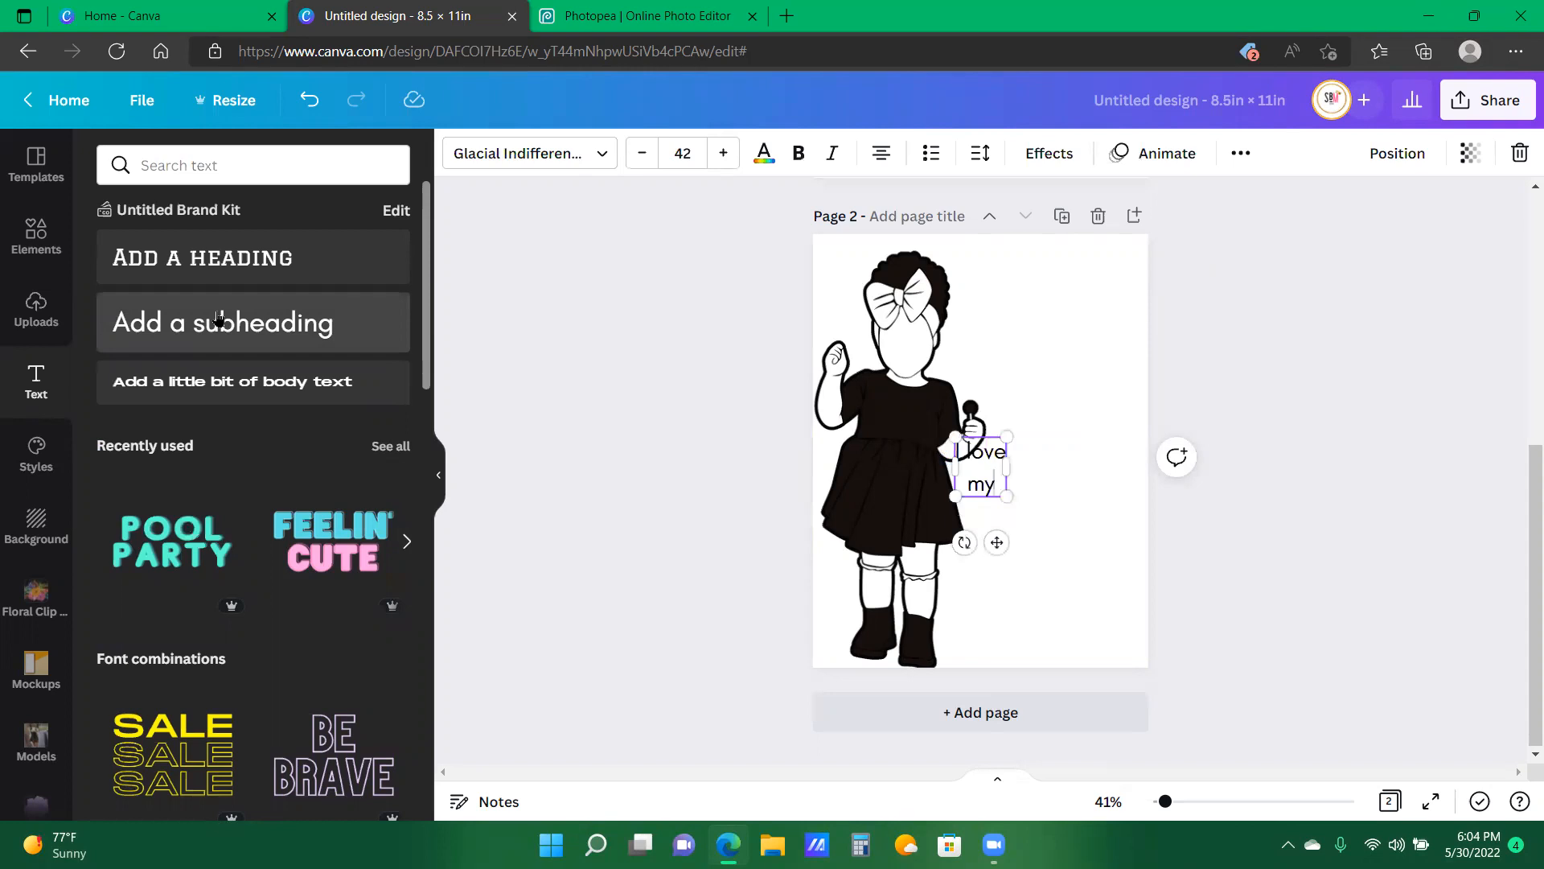
key("Return")
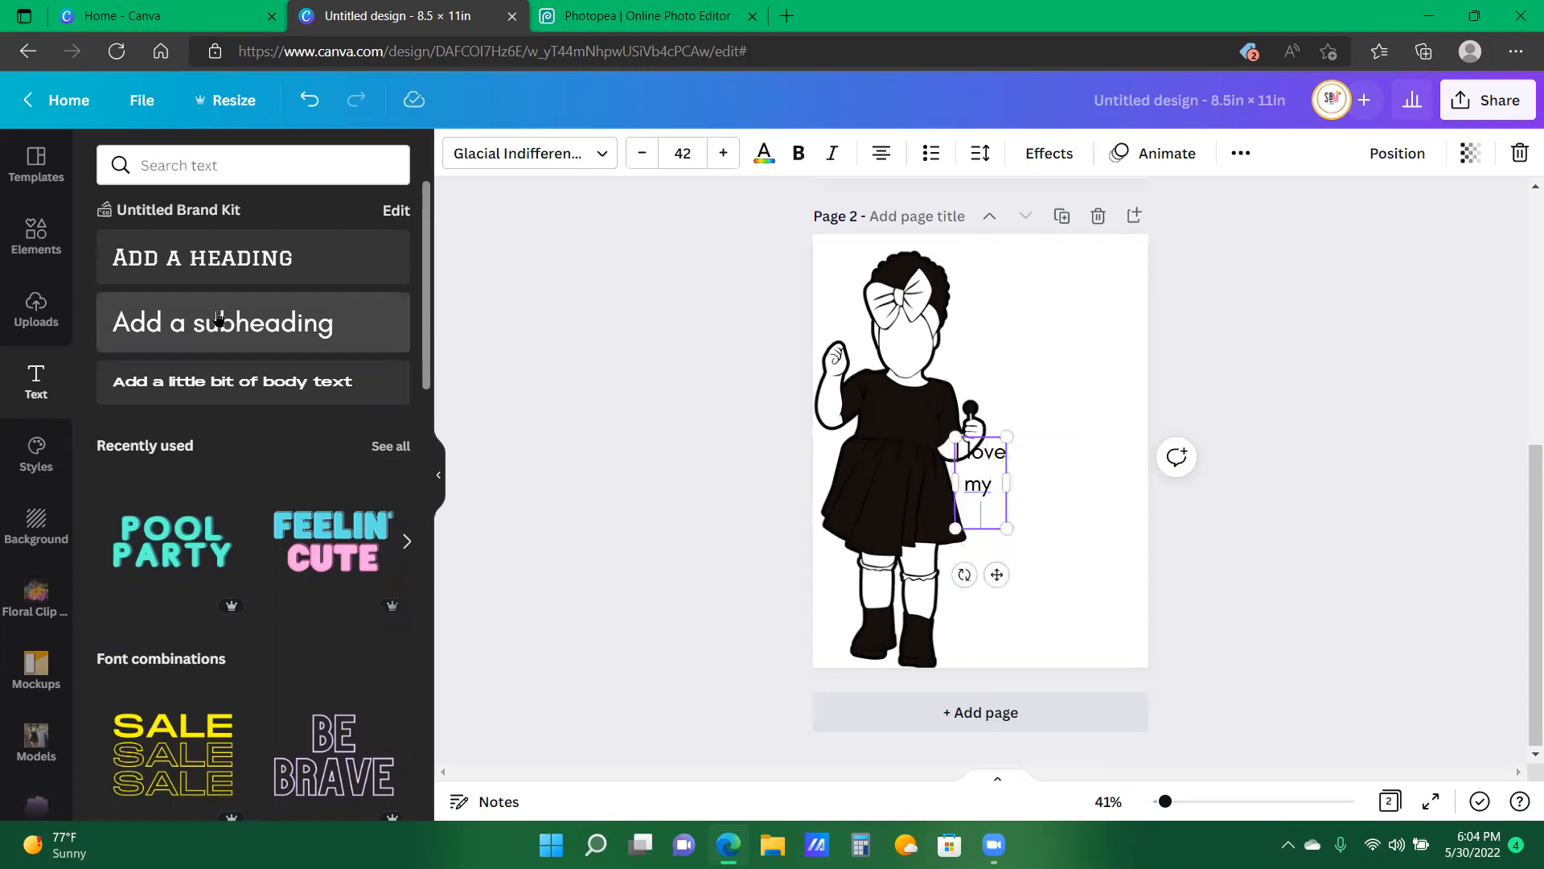
key("BackSpace")
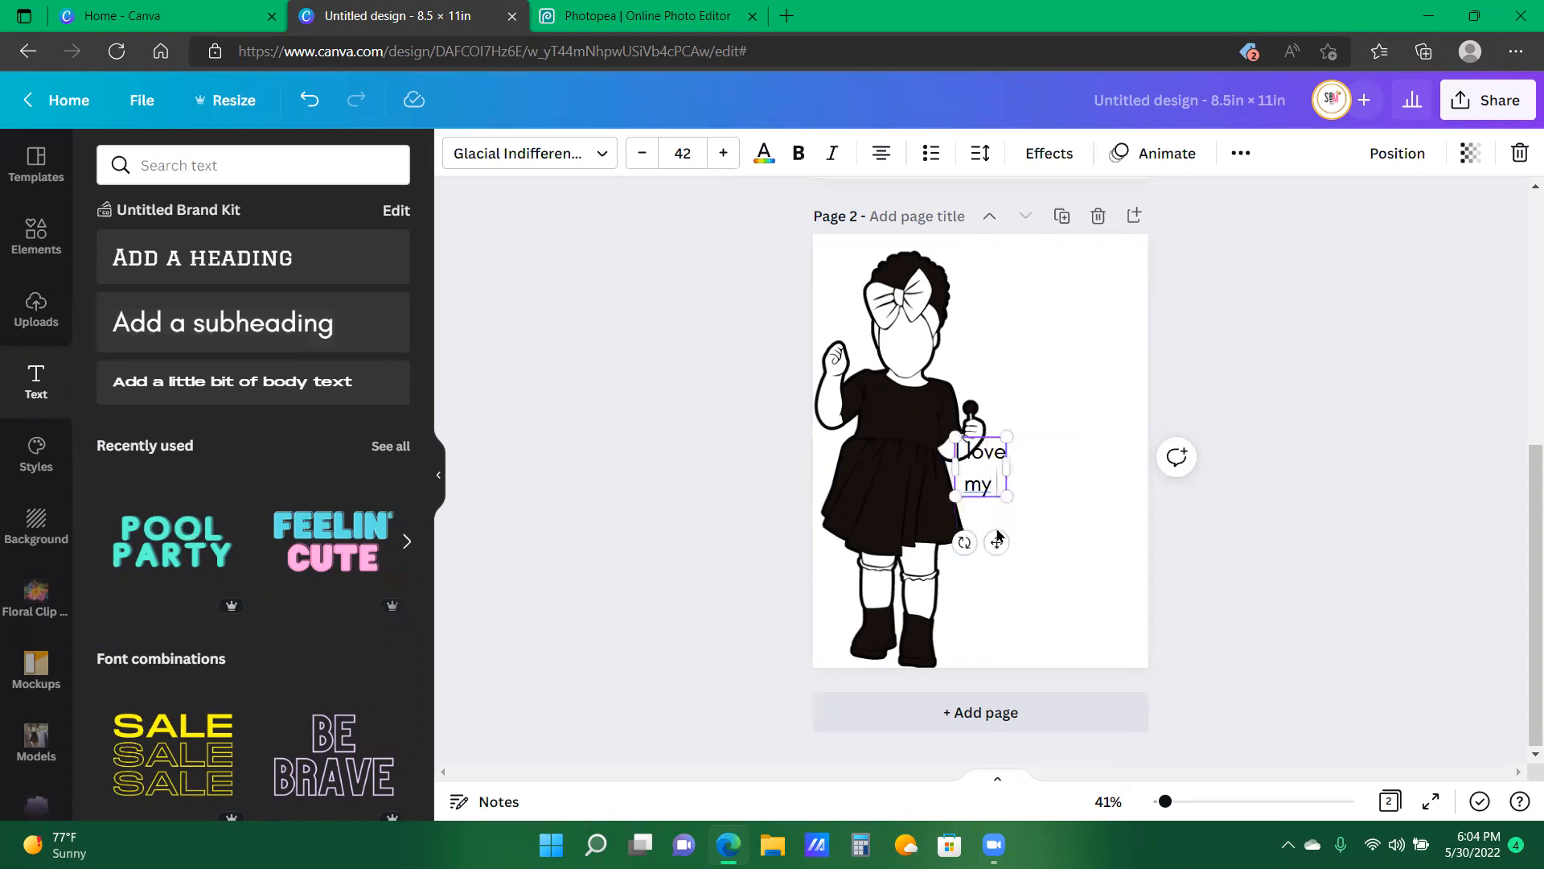
- Apply the Alfa Slab One font to the word "my" and move the text into the empty space beside the girl's lollipop
left_click(531, 154)
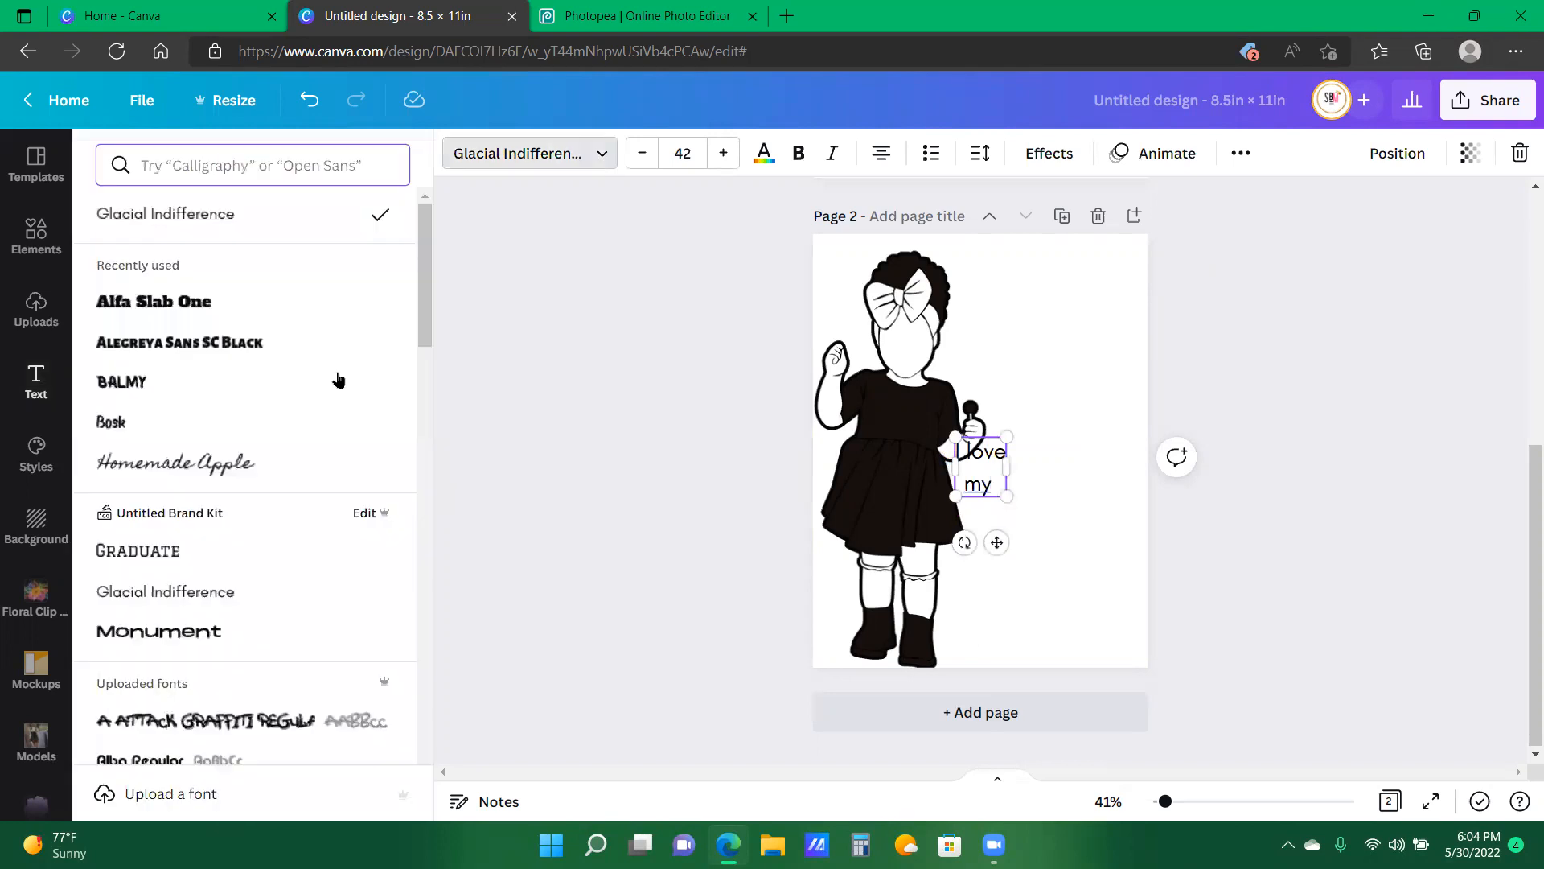
left_click(165, 312)
left_click(993, 481)
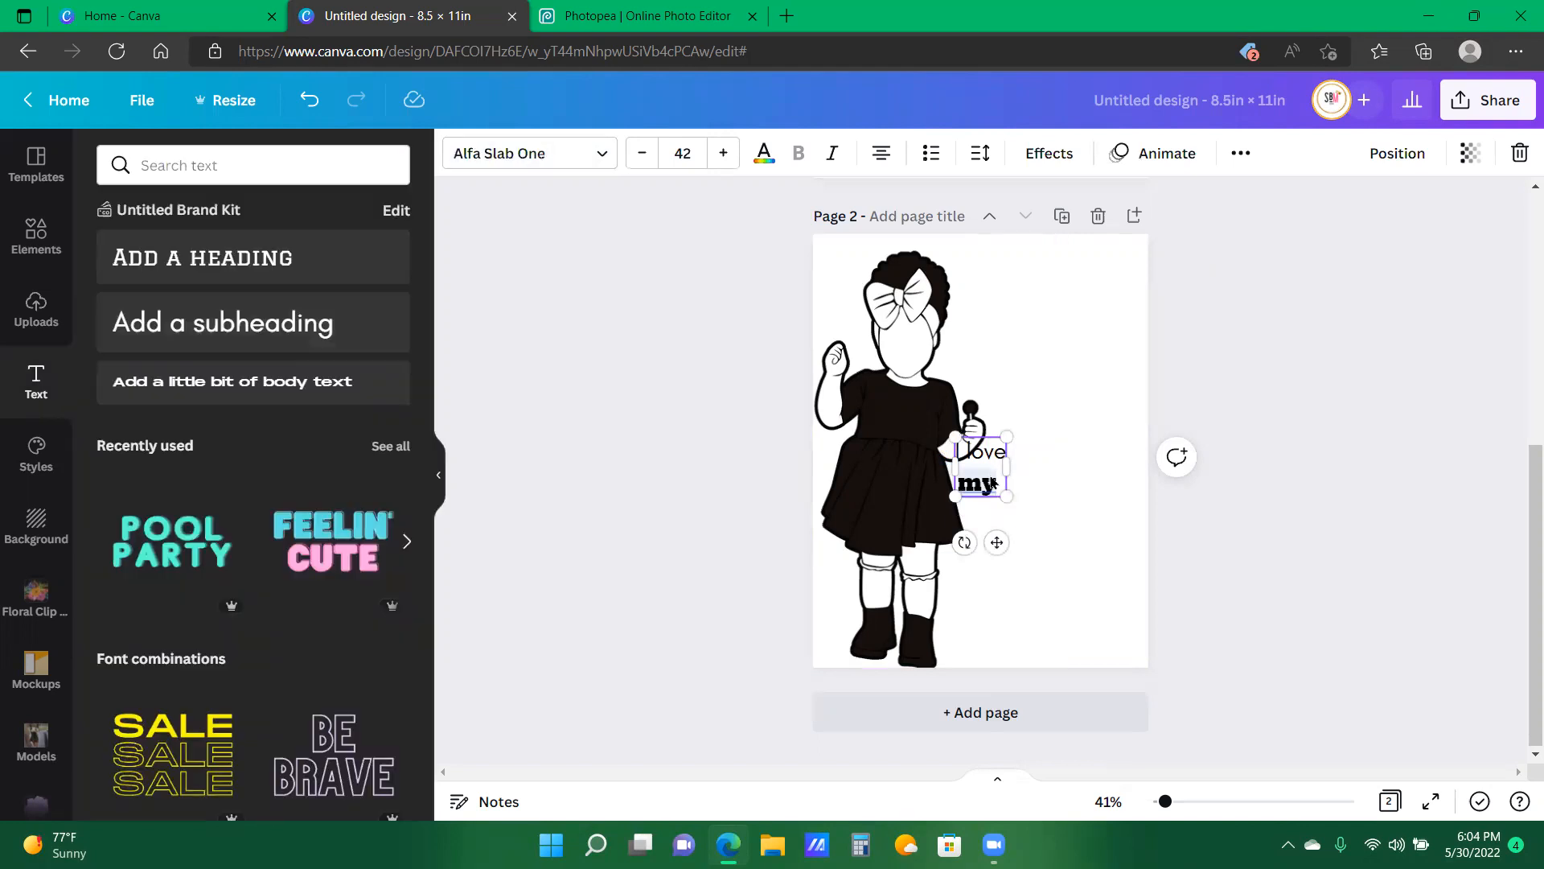
left_click_drag(982, 476, 1056, 449)
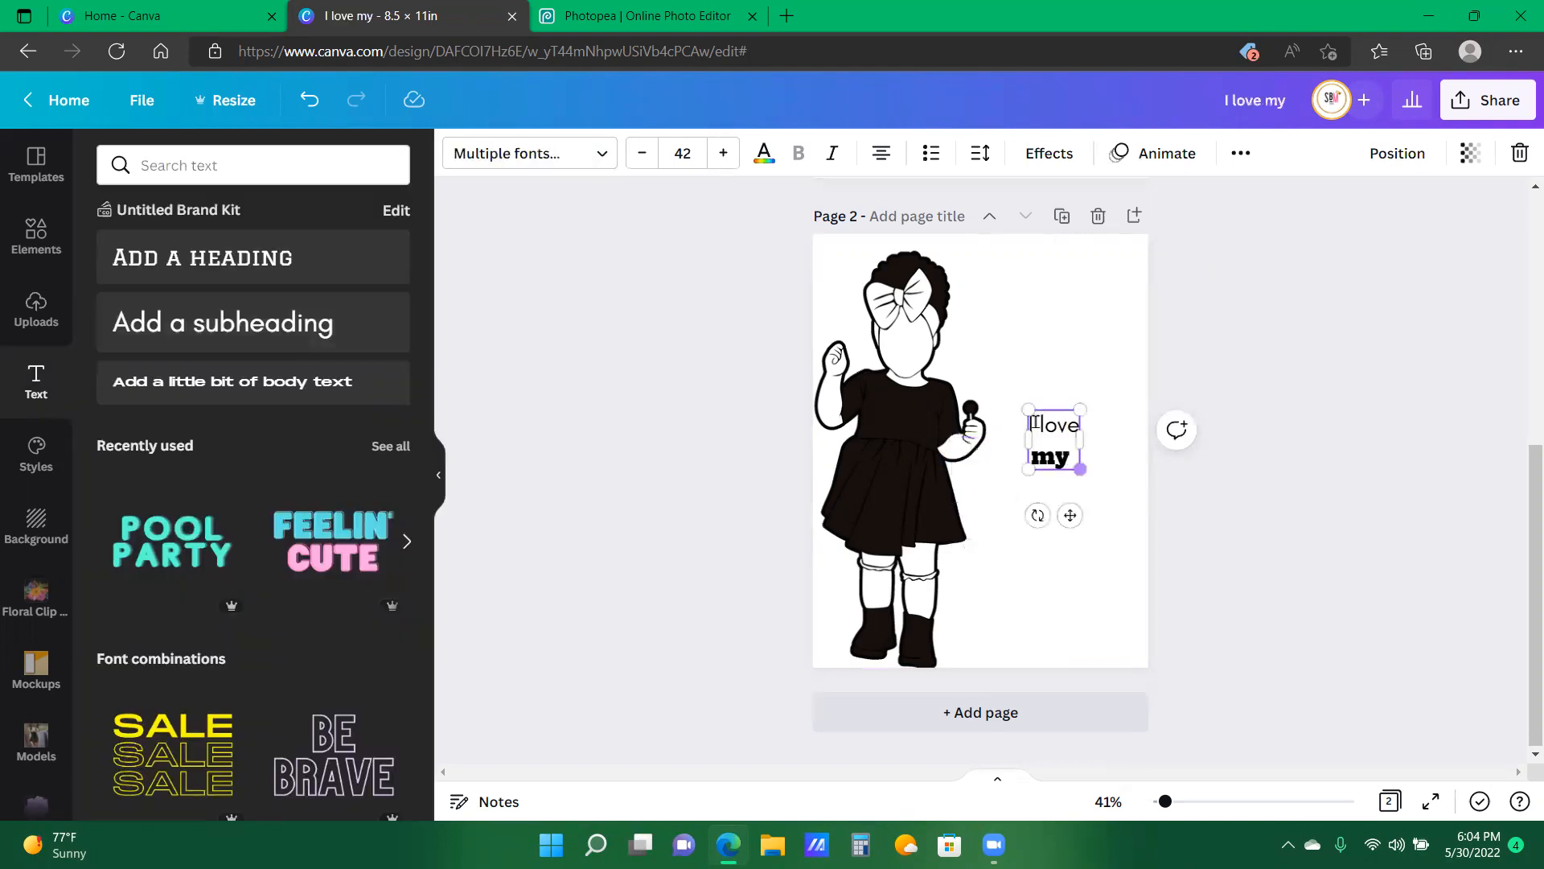
- Try Alegreya Sans SC Black and Alfa Slab One on the whole text, settle on Bosk, and enlarge it to about 40% of the page width
double_click(1035, 422)
left_click(576, 157)
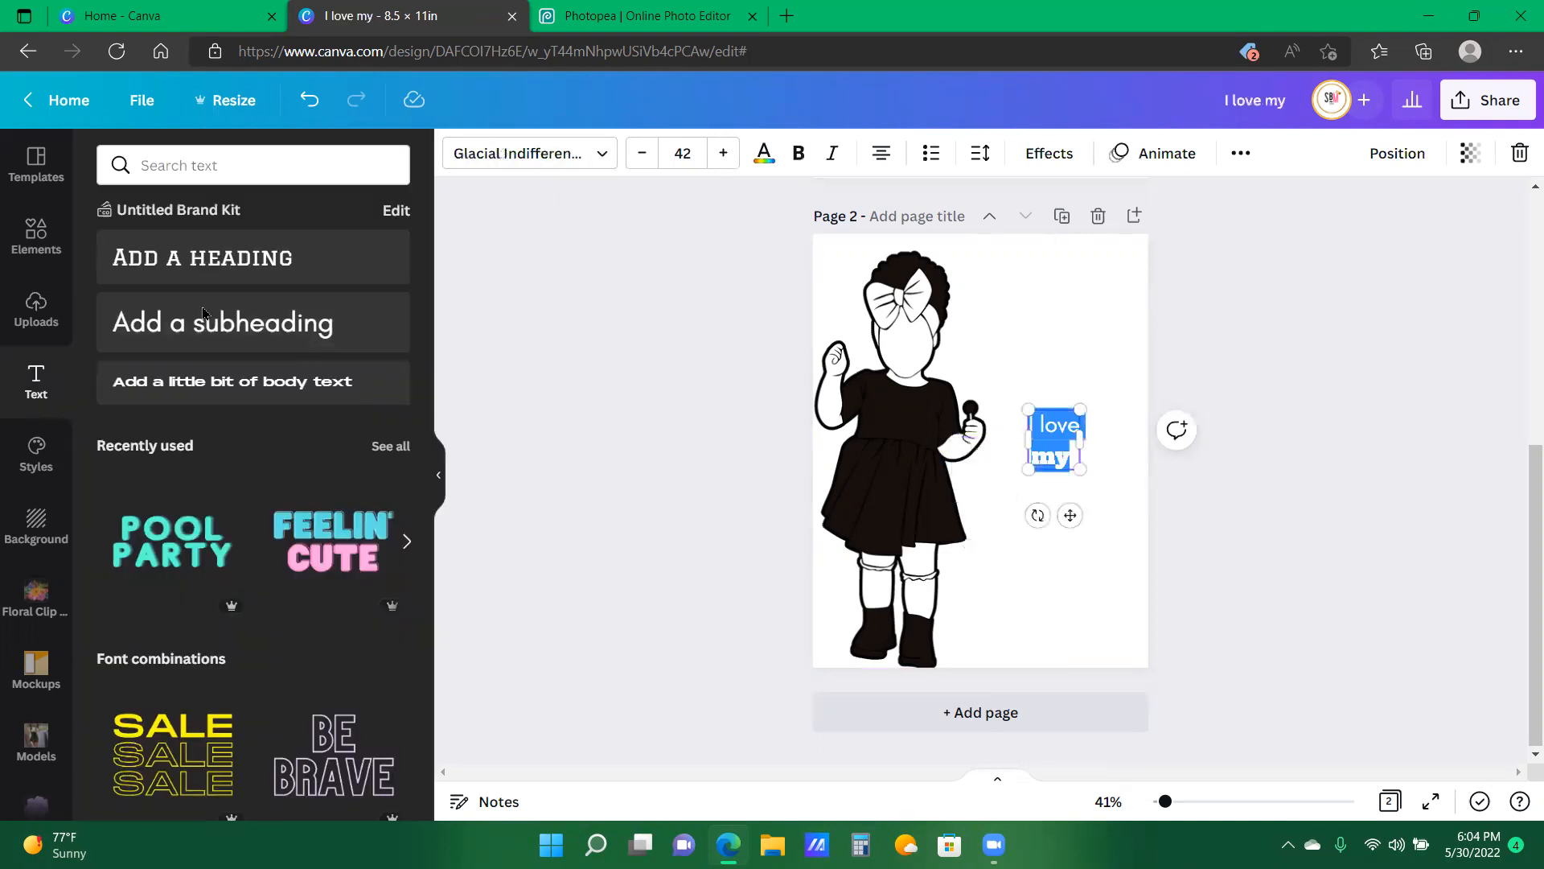
left_click(195, 346)
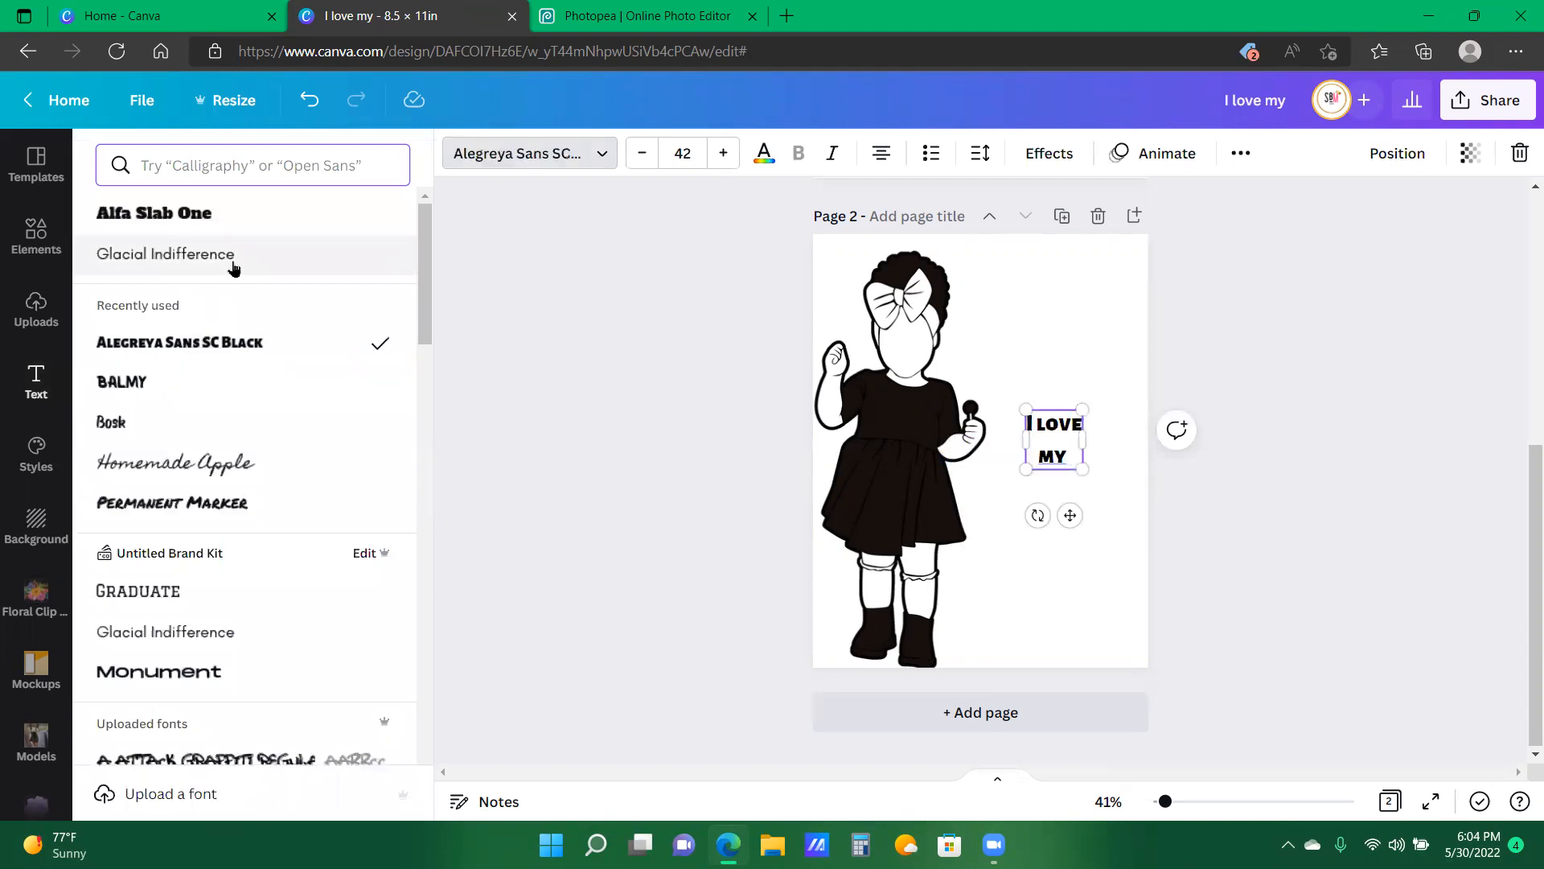
left_click(249, 225)
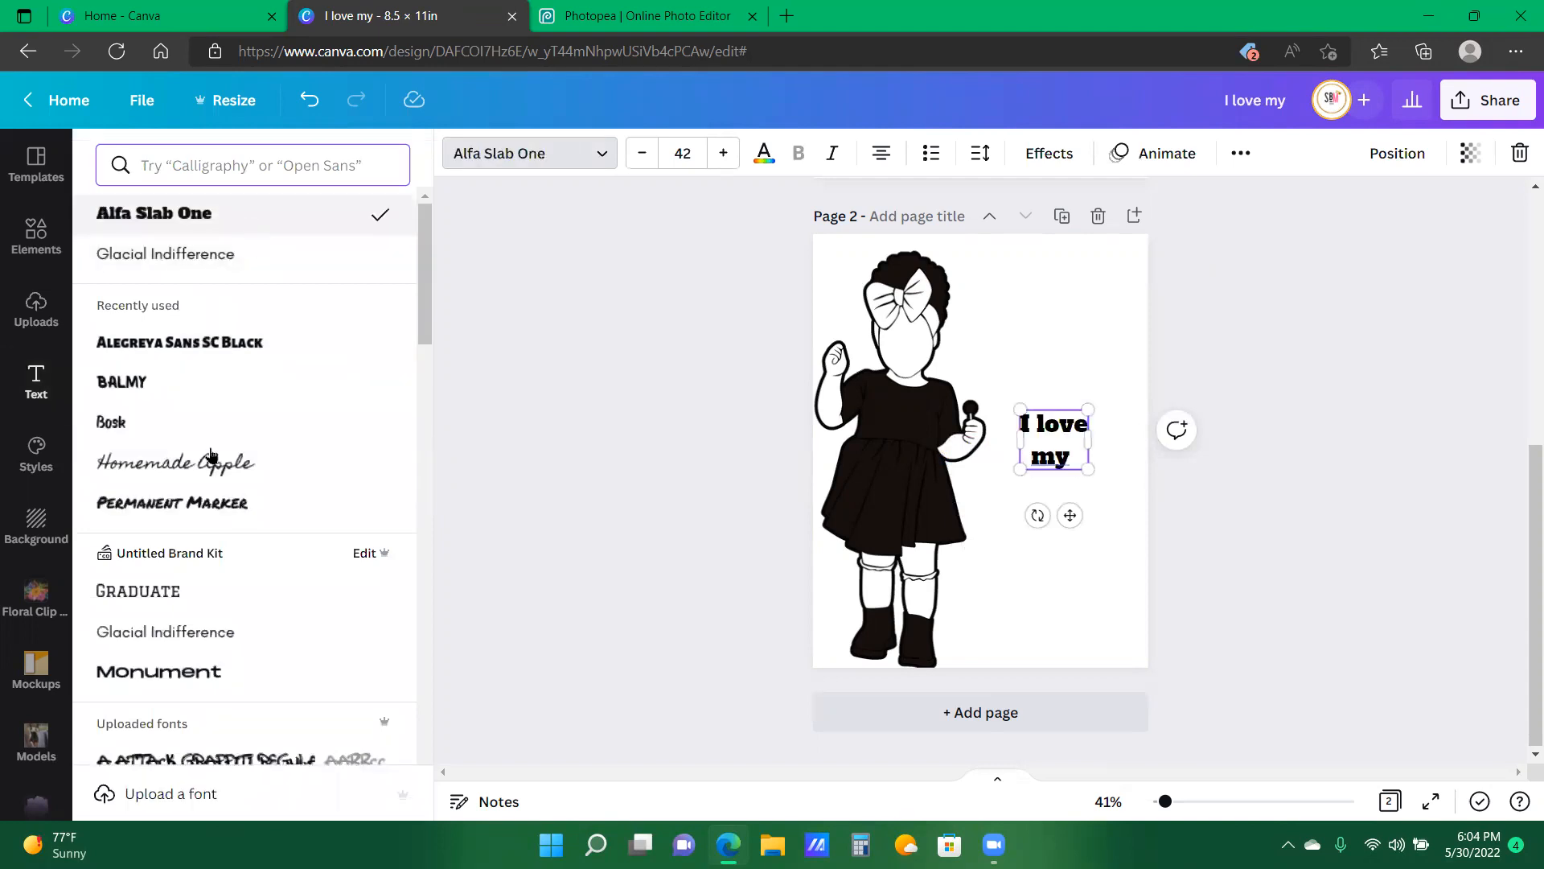
left_click(187, 419)
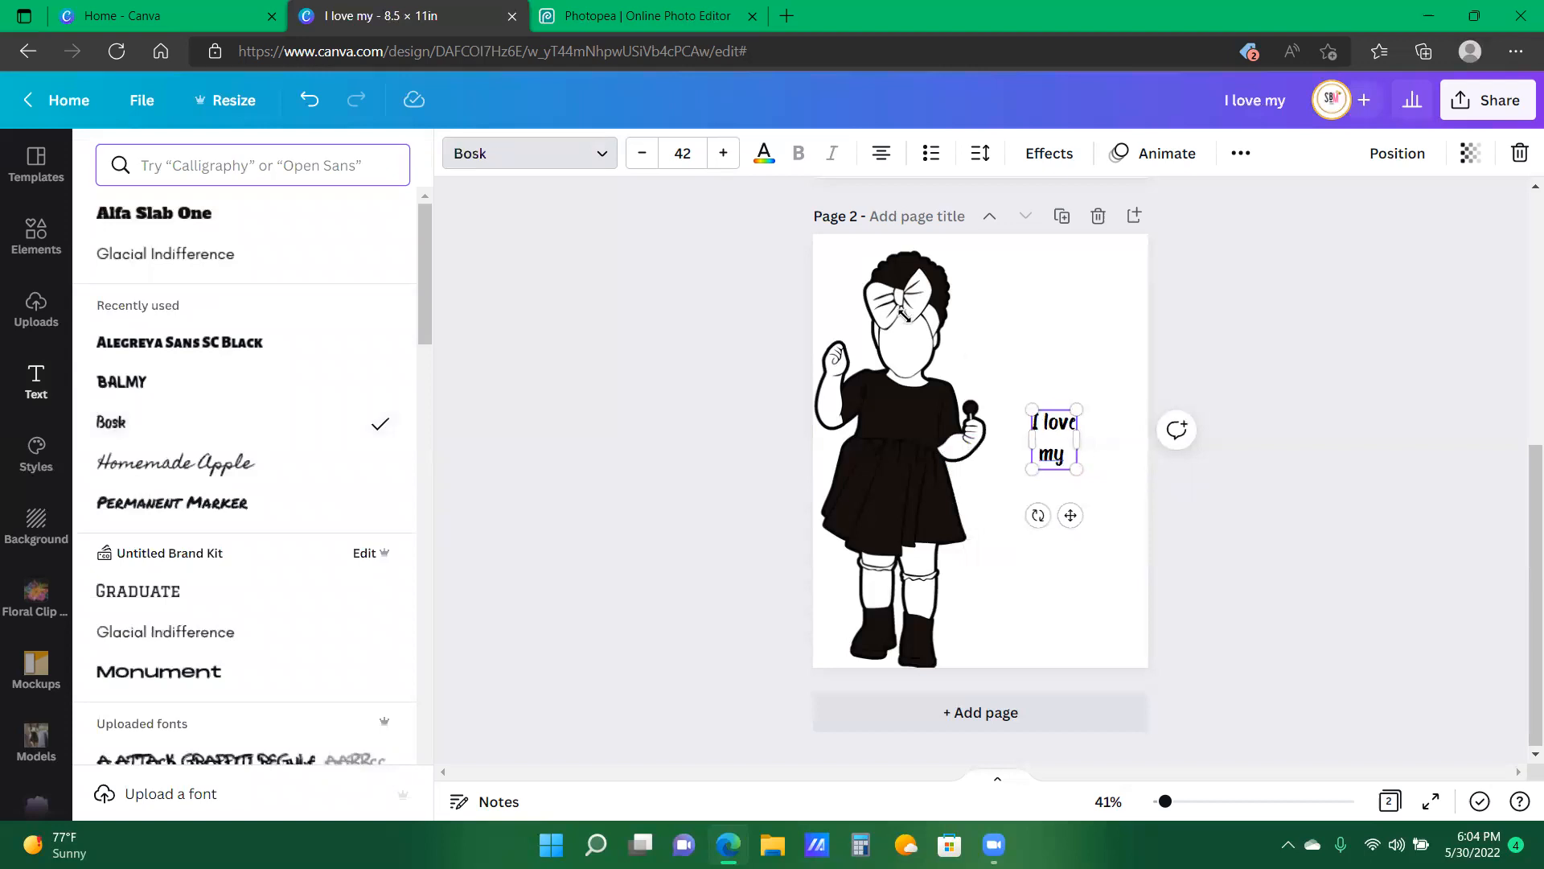
left_click(1097, 519)
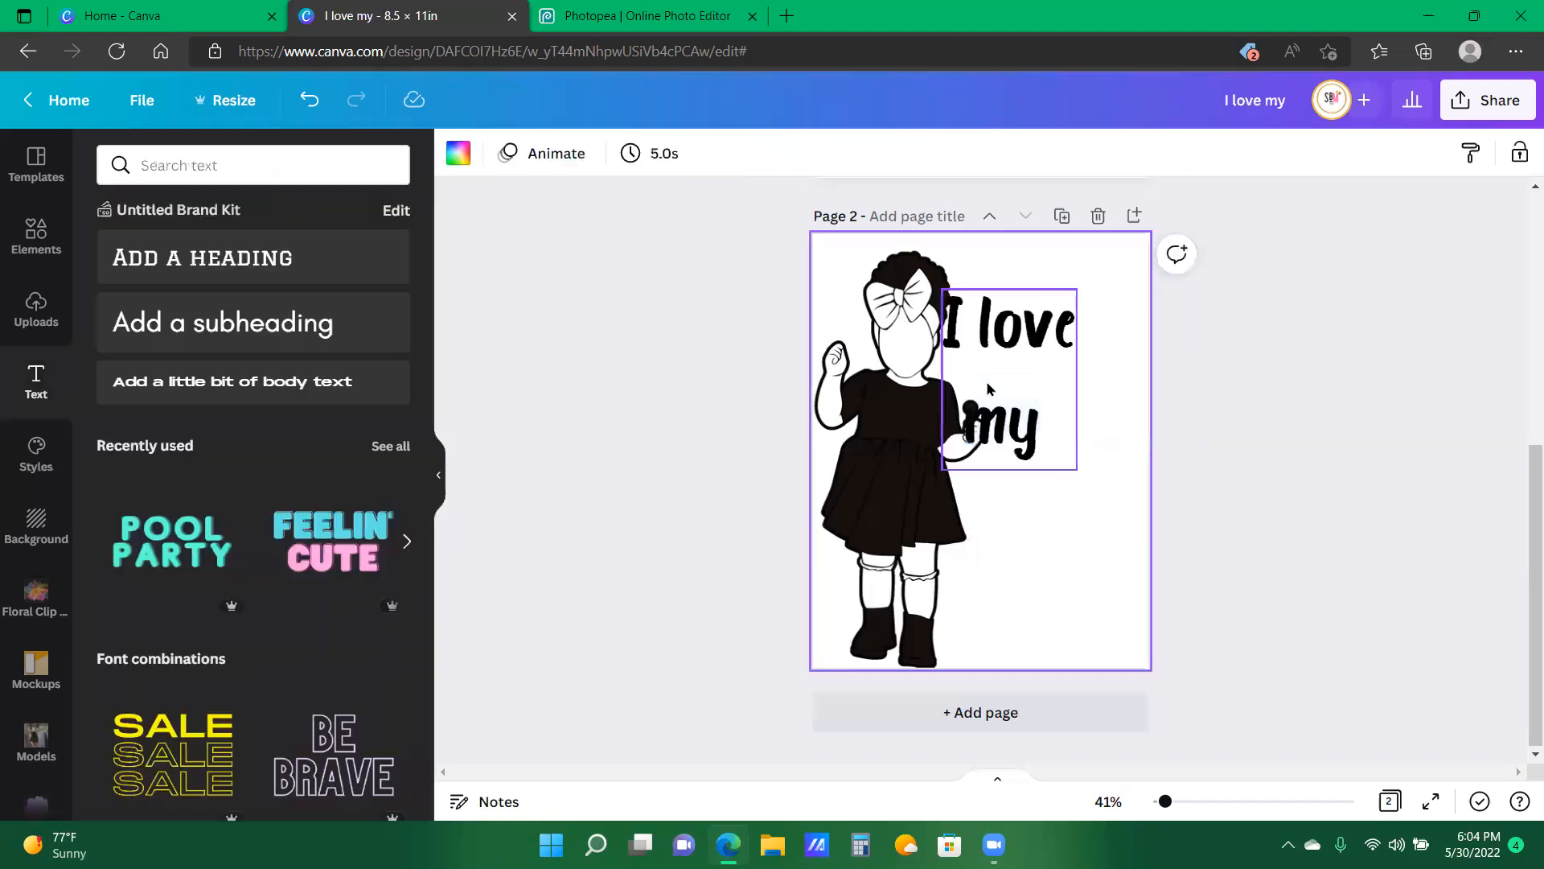
- Apply Alfa Slab One to the "I love my" text, shrink it to font size 106 and fit it beside the girl
left_click(1039, 391)
left_click_drag(1040, 391, 1039, 392)
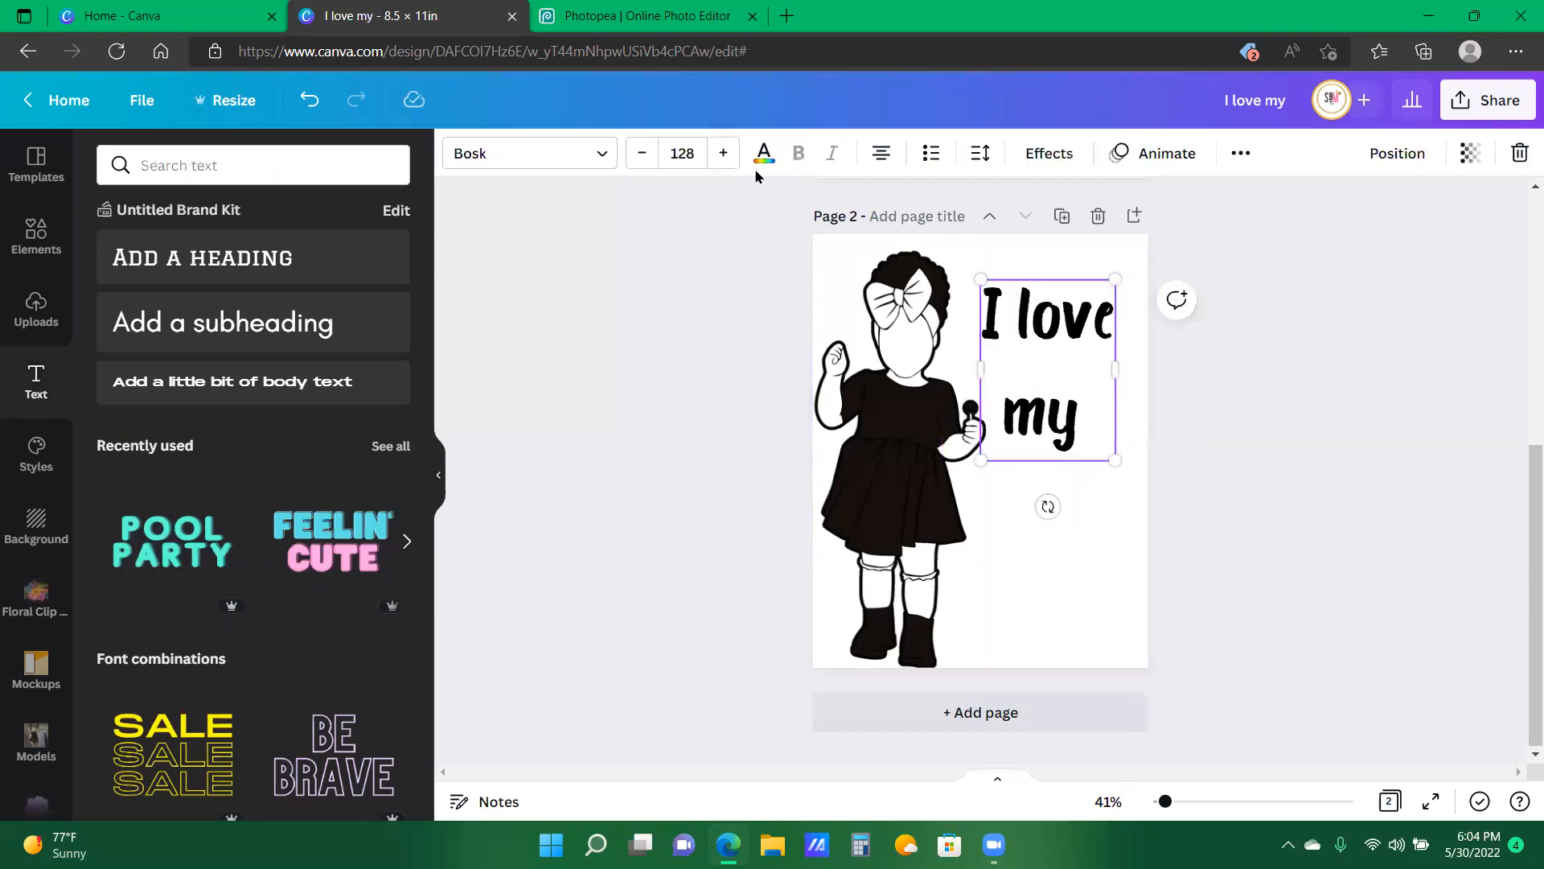
left_click(609, 156)
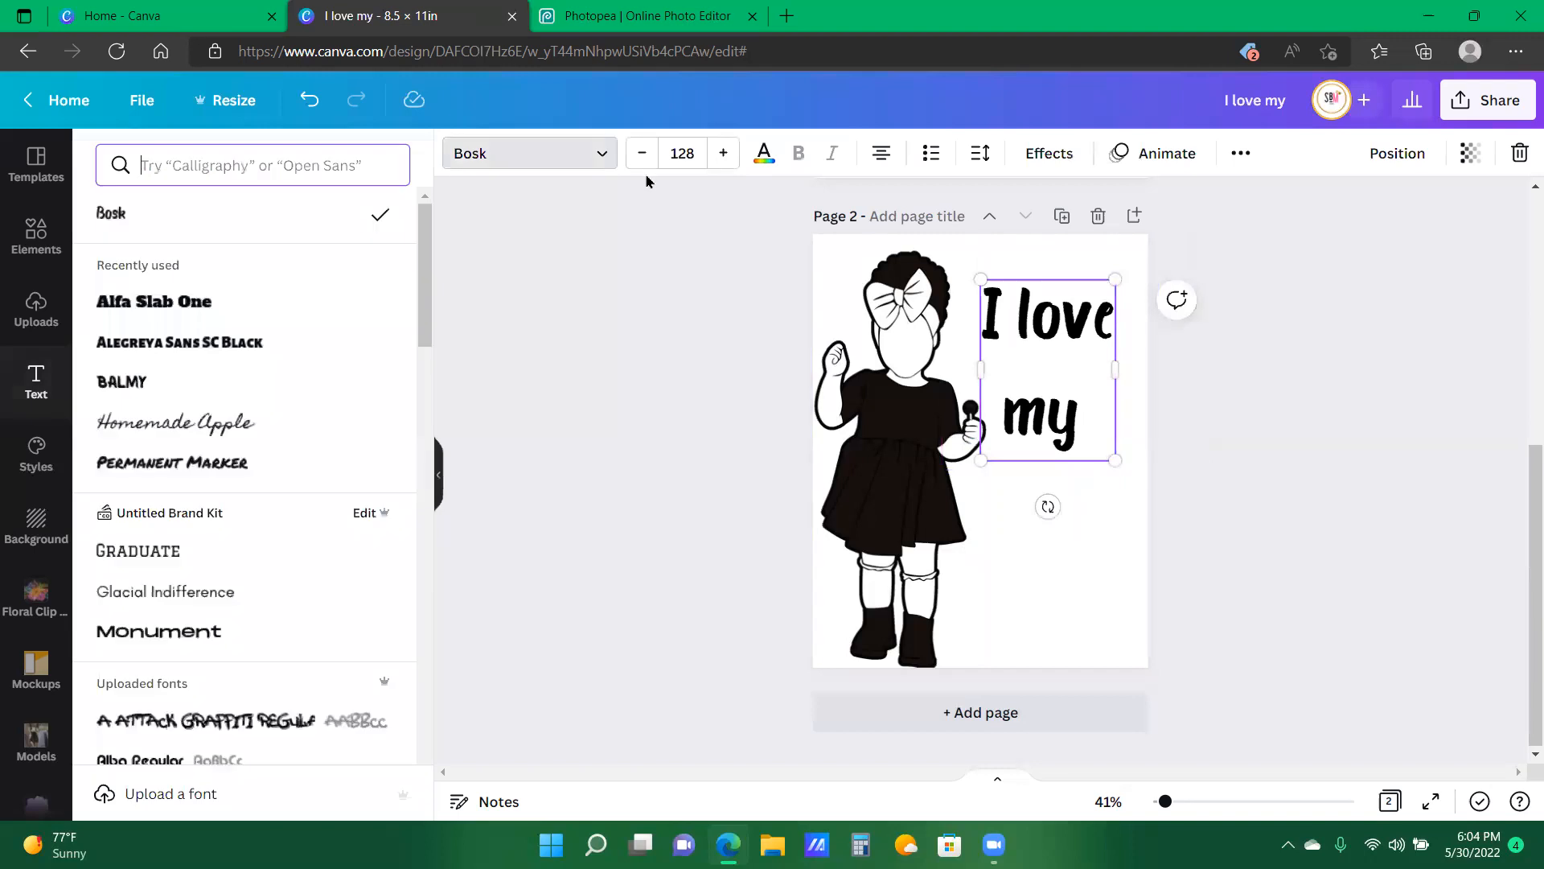
left_click(135, 308)
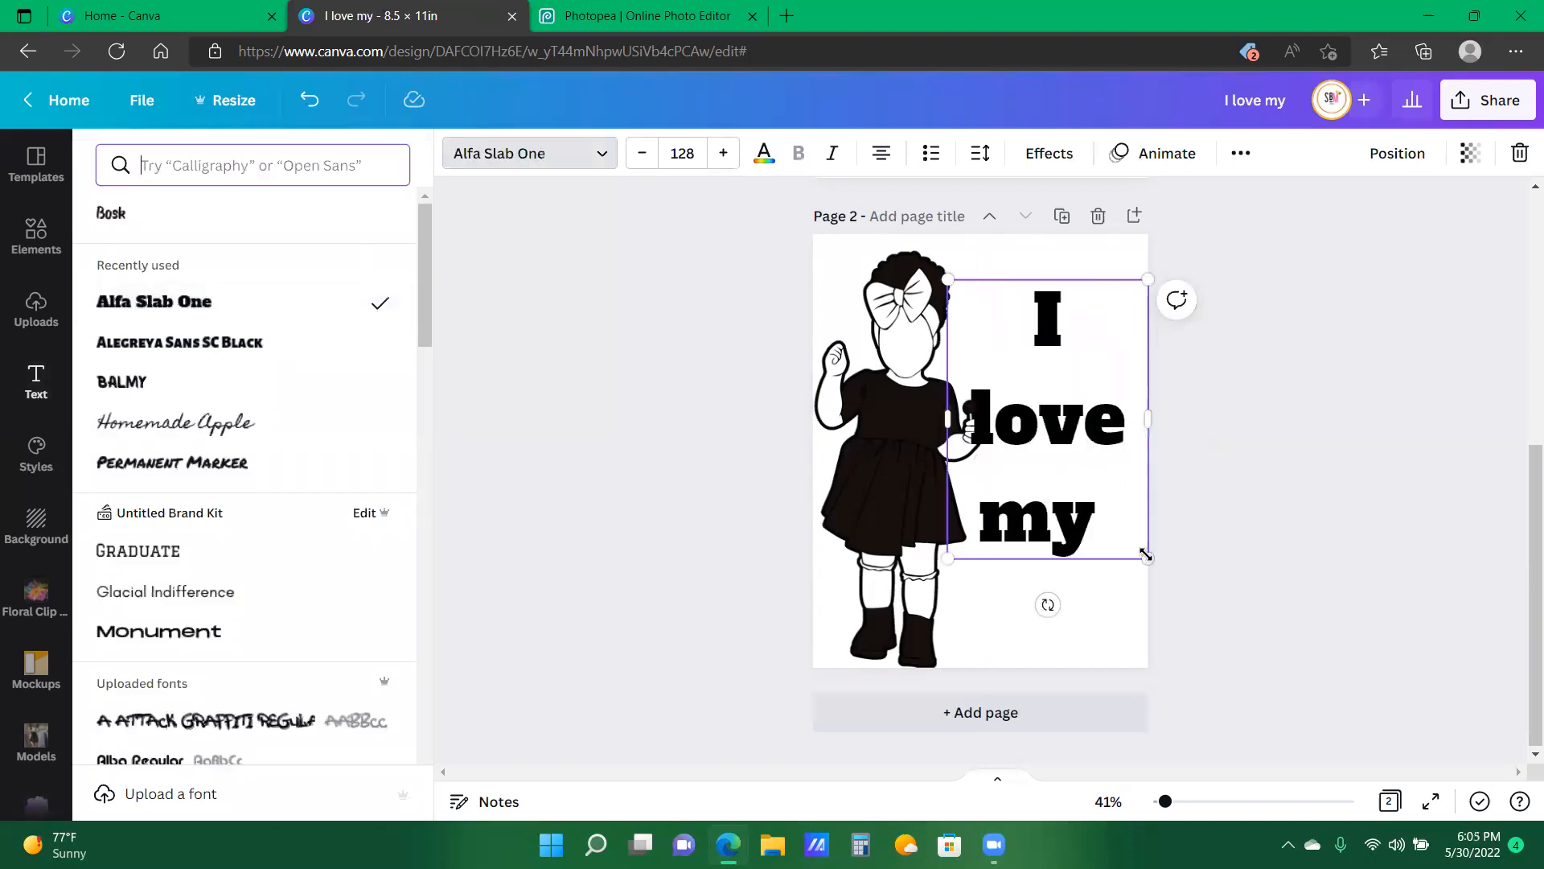
left_click_drag(1152, 556, 1121, 519)
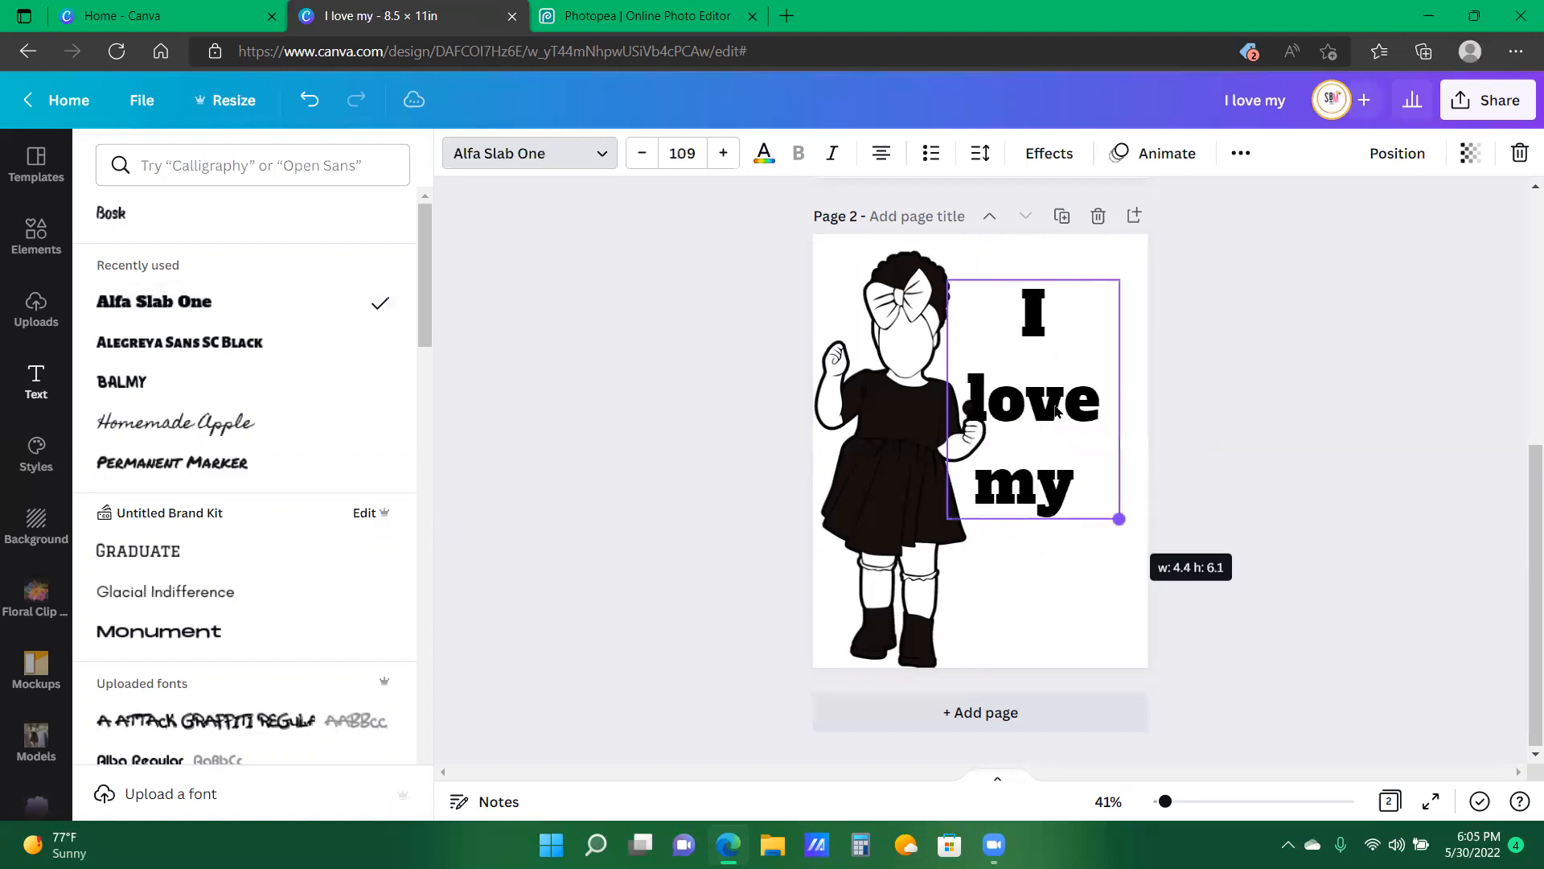
left_click_drag(1076, 392, 1094, 379)
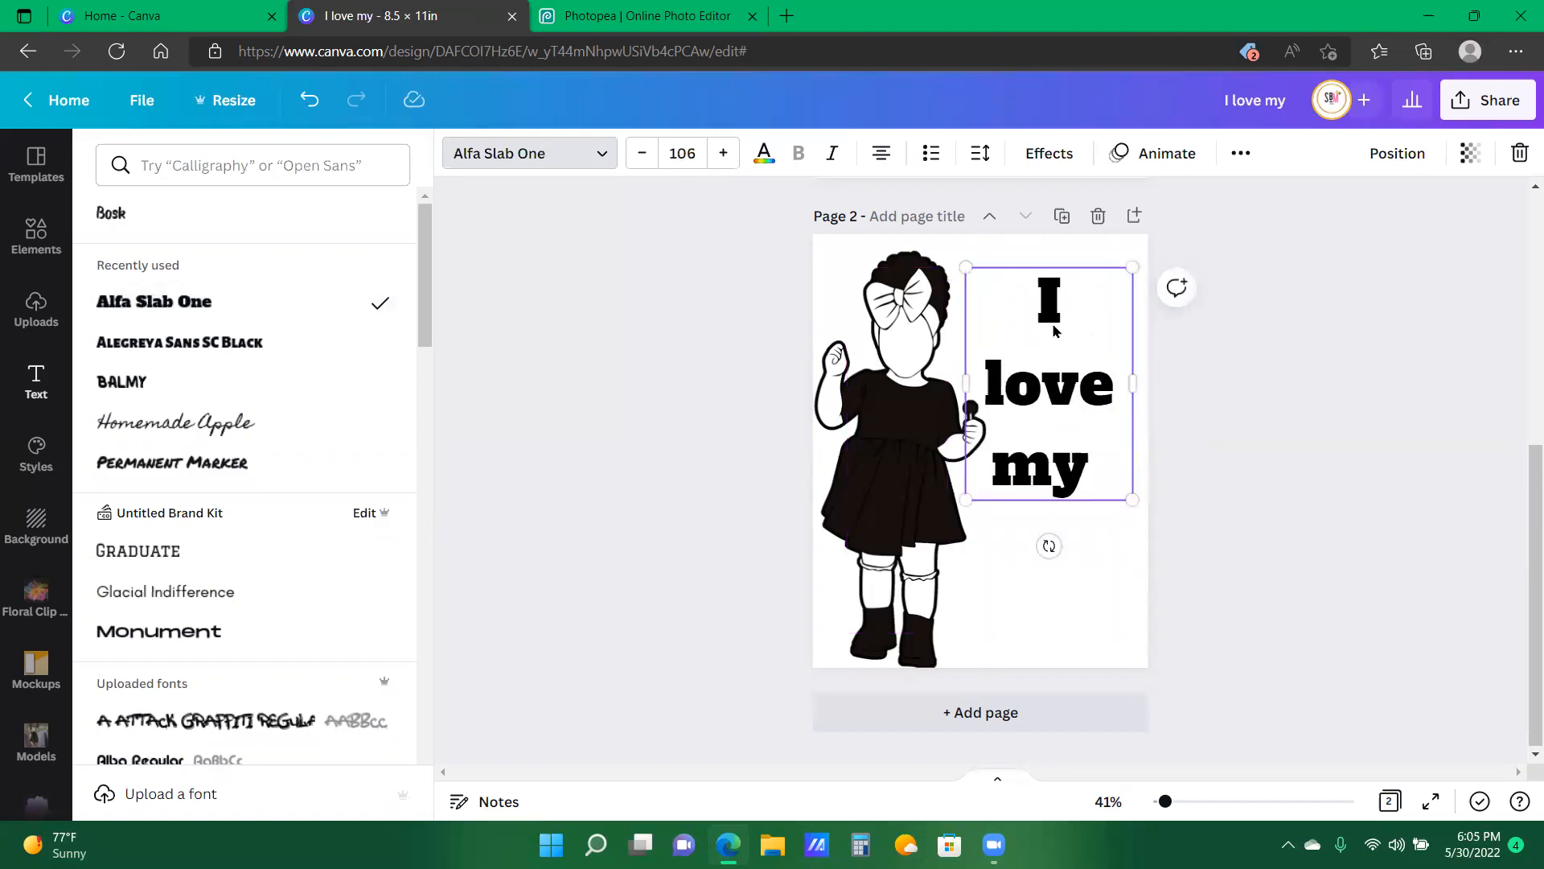
- Give the "I love my" text a Splice effect with offset 0, direction 0 and white as the effect color
left_click(1038, 149)
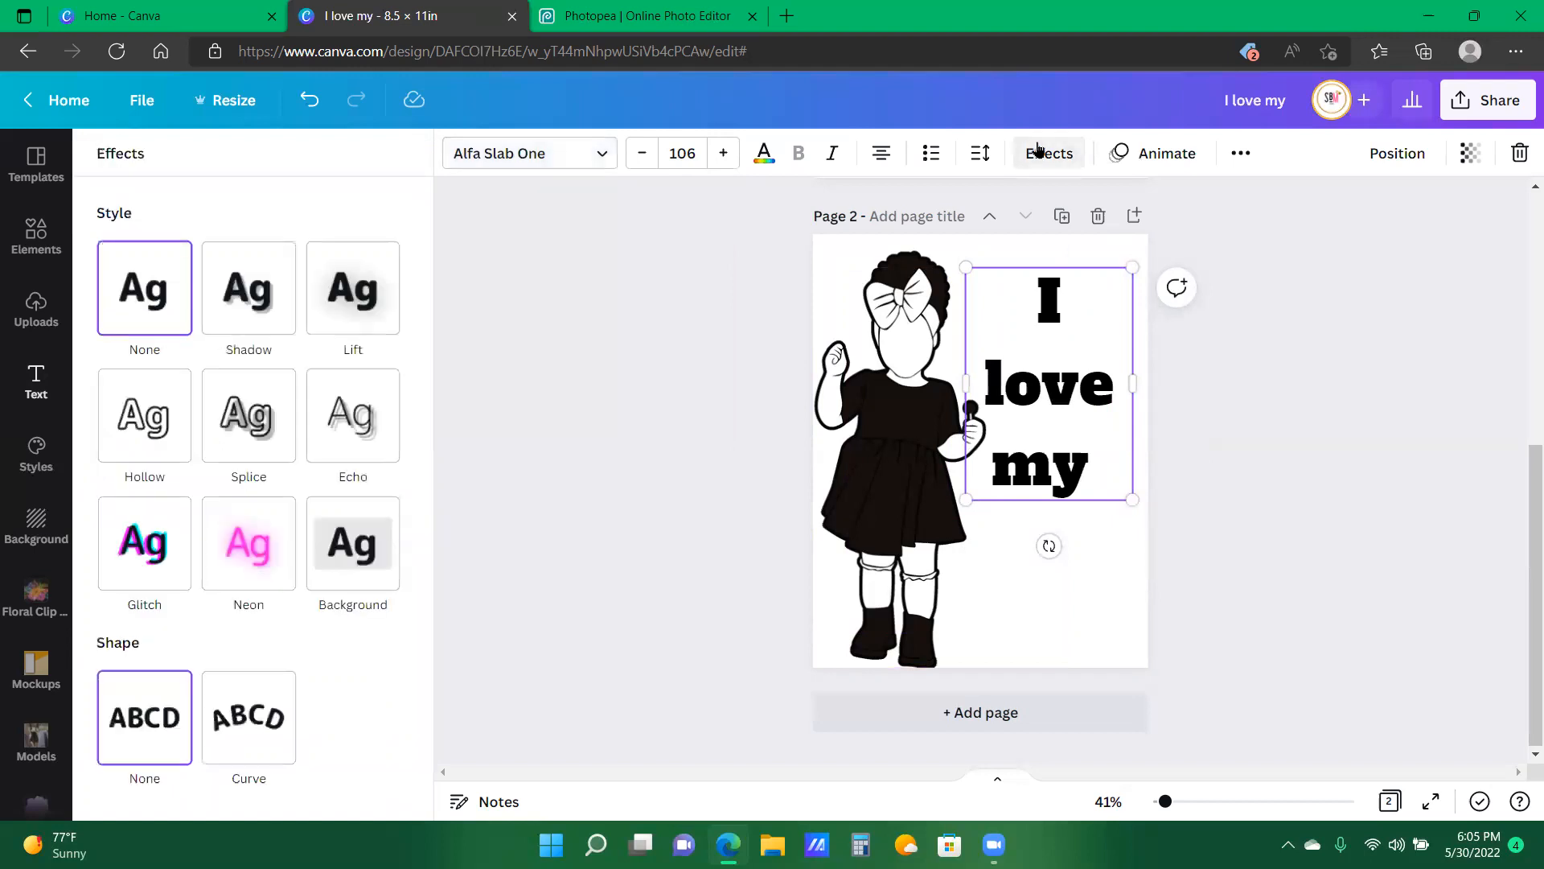
left_click(242, 424)
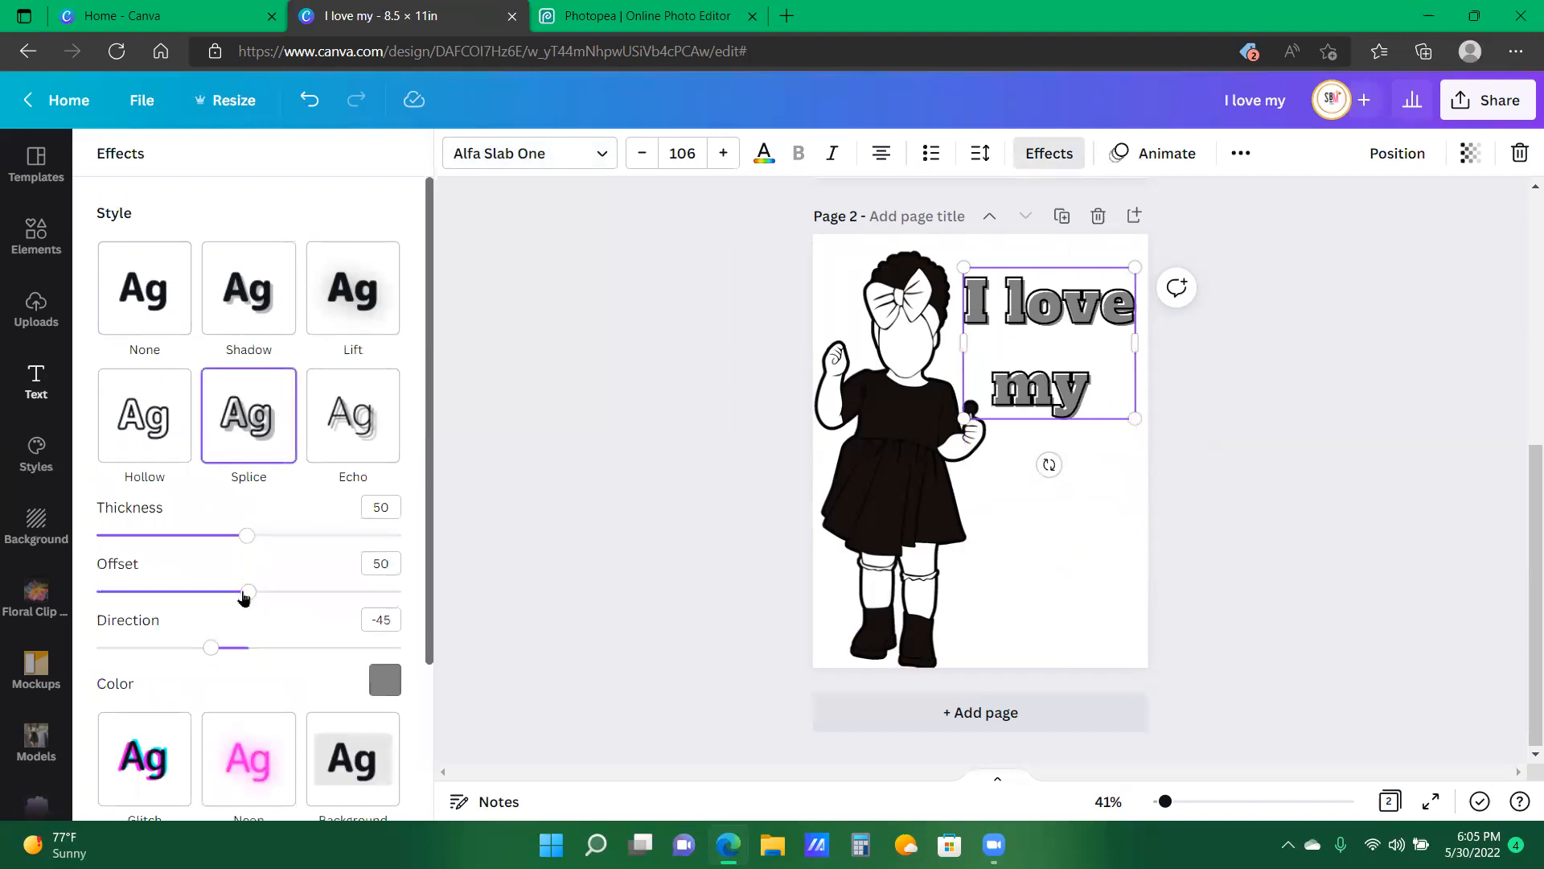
left_click_drag(214, 650, 85, 597)
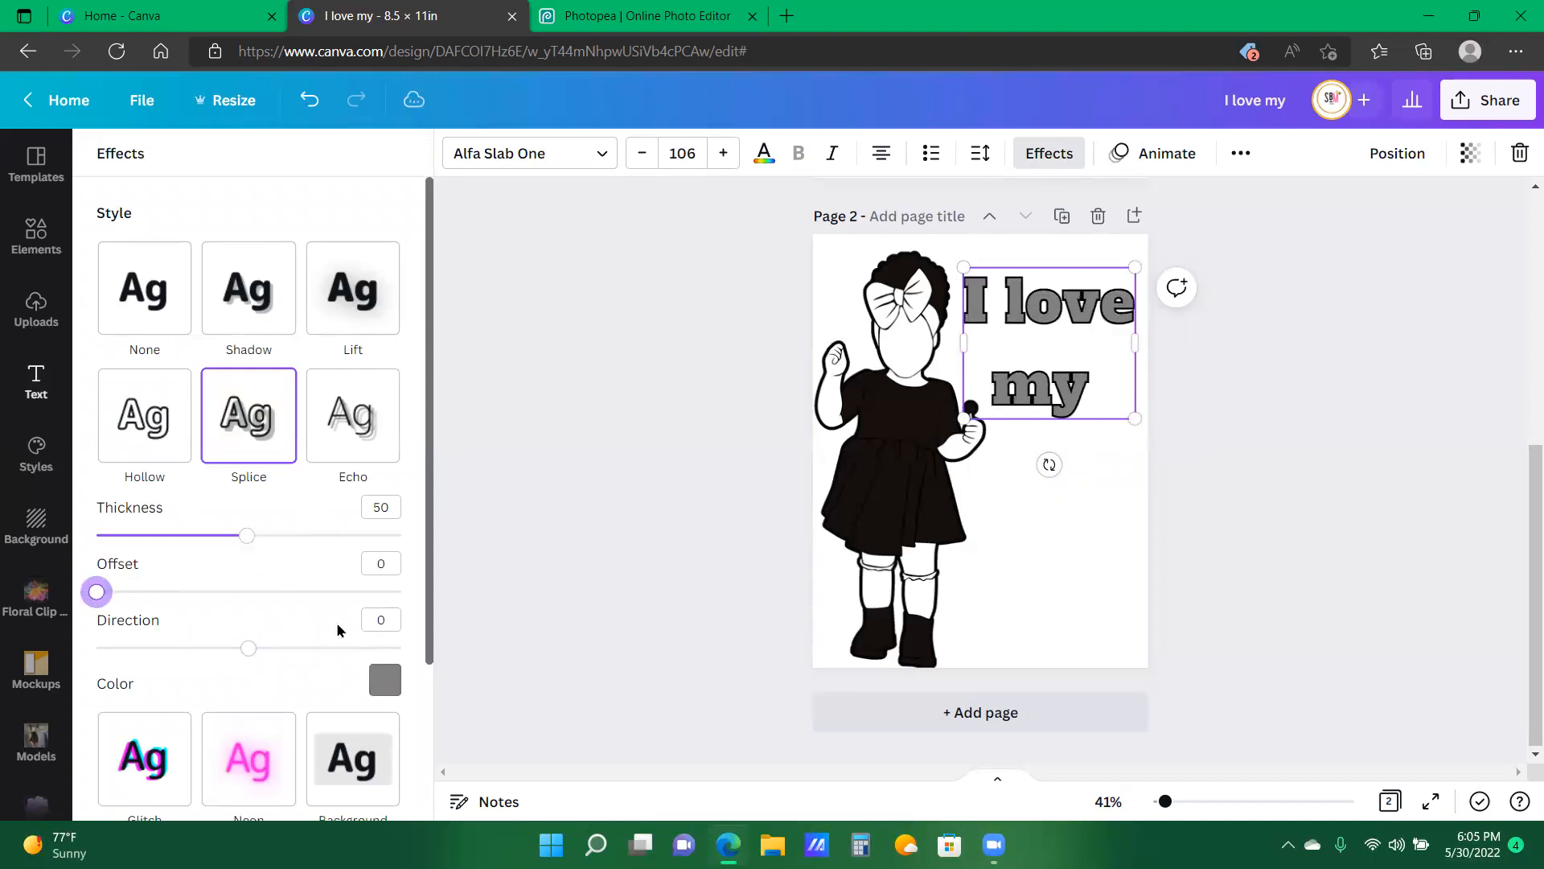
left_click(385, 680)
left_click(264, 387)
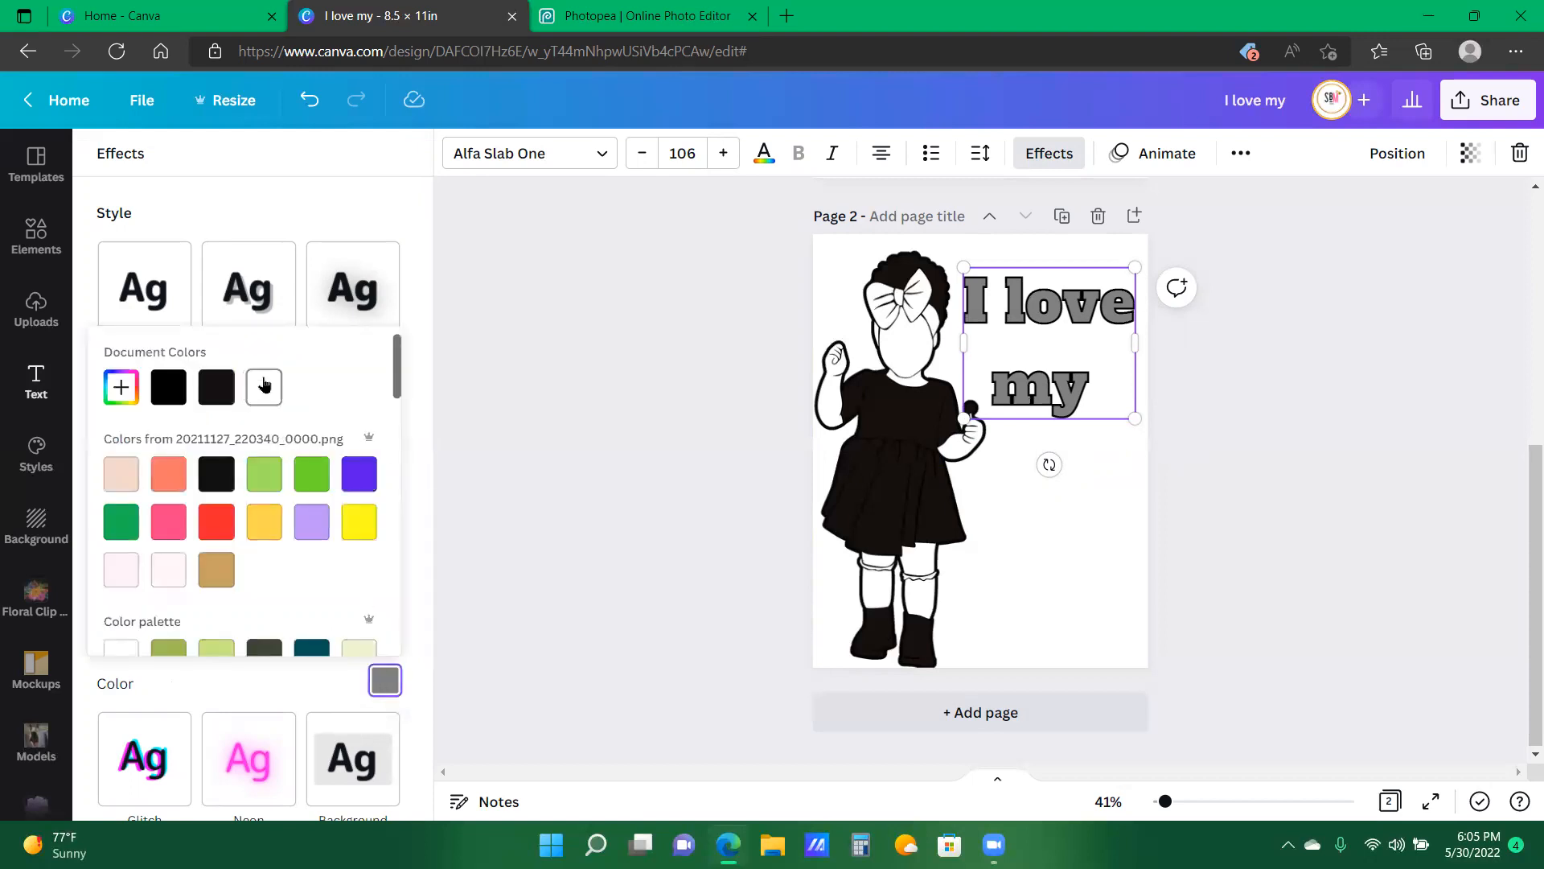
left_click(360, 196)
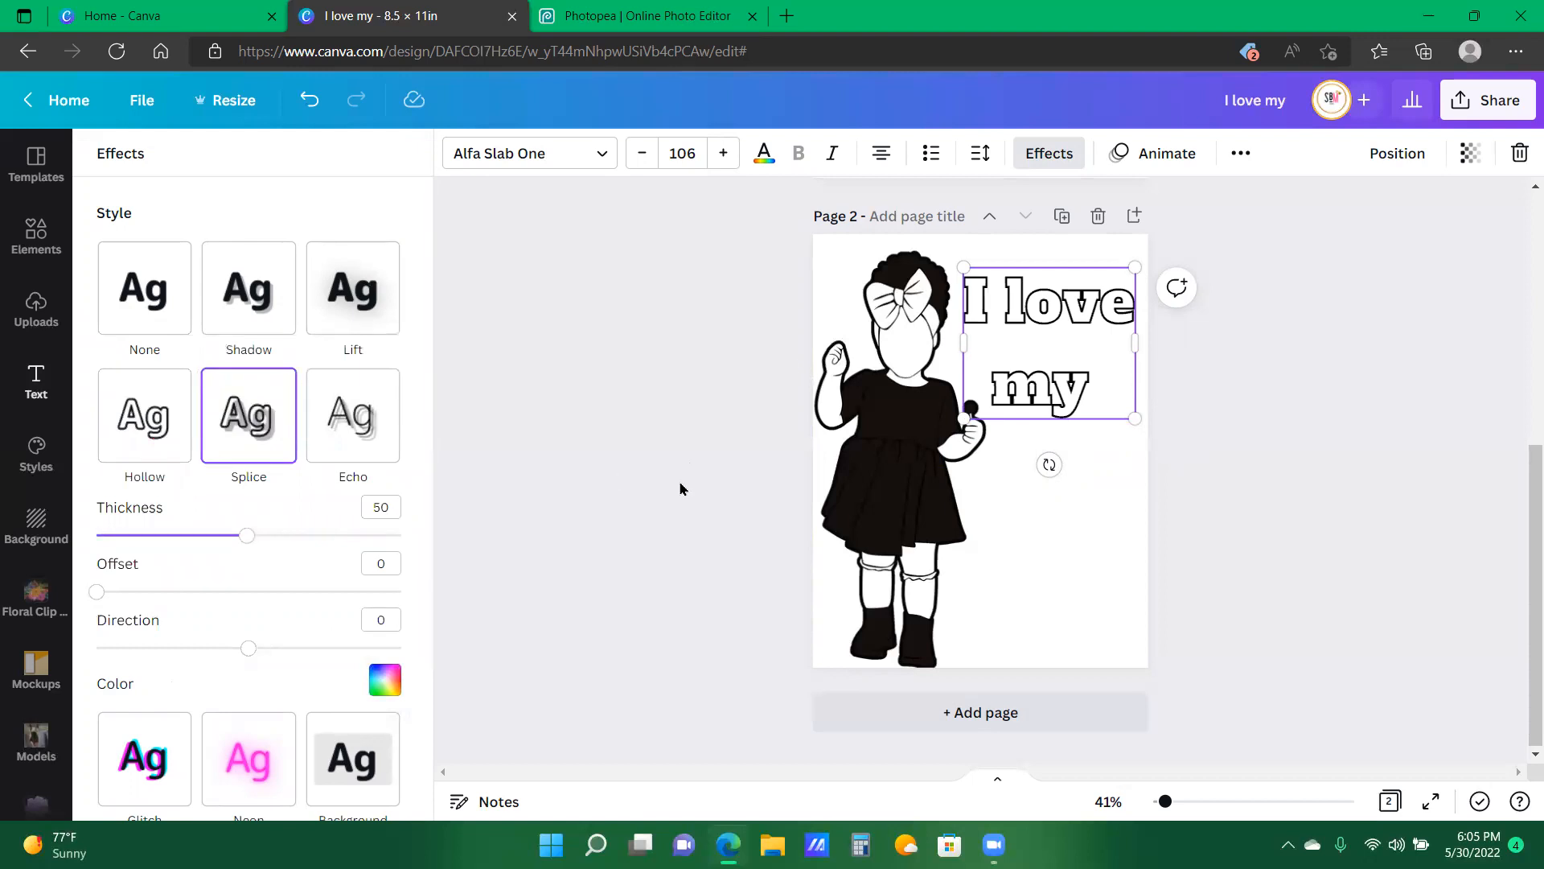
left_click(581, 471)
- Add a subheading text to page 2 reading "Skin", with only the first letter capitalized
left_click(254, 329)
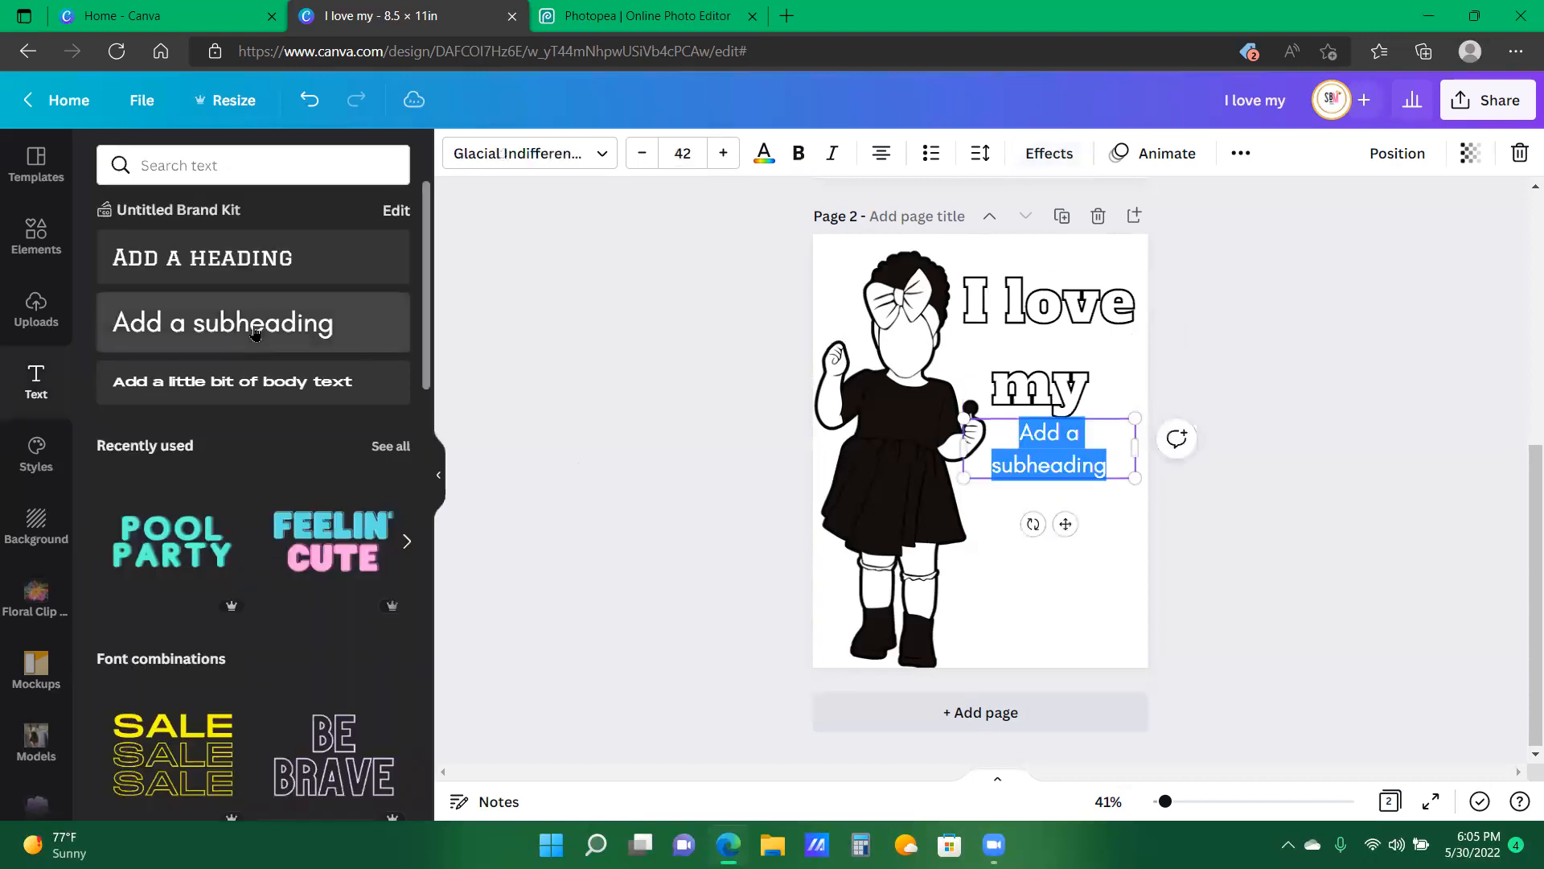
key("BackSpace")
type("Ski")
key("BackSpace")
key("BackSpace")
type("KIN")
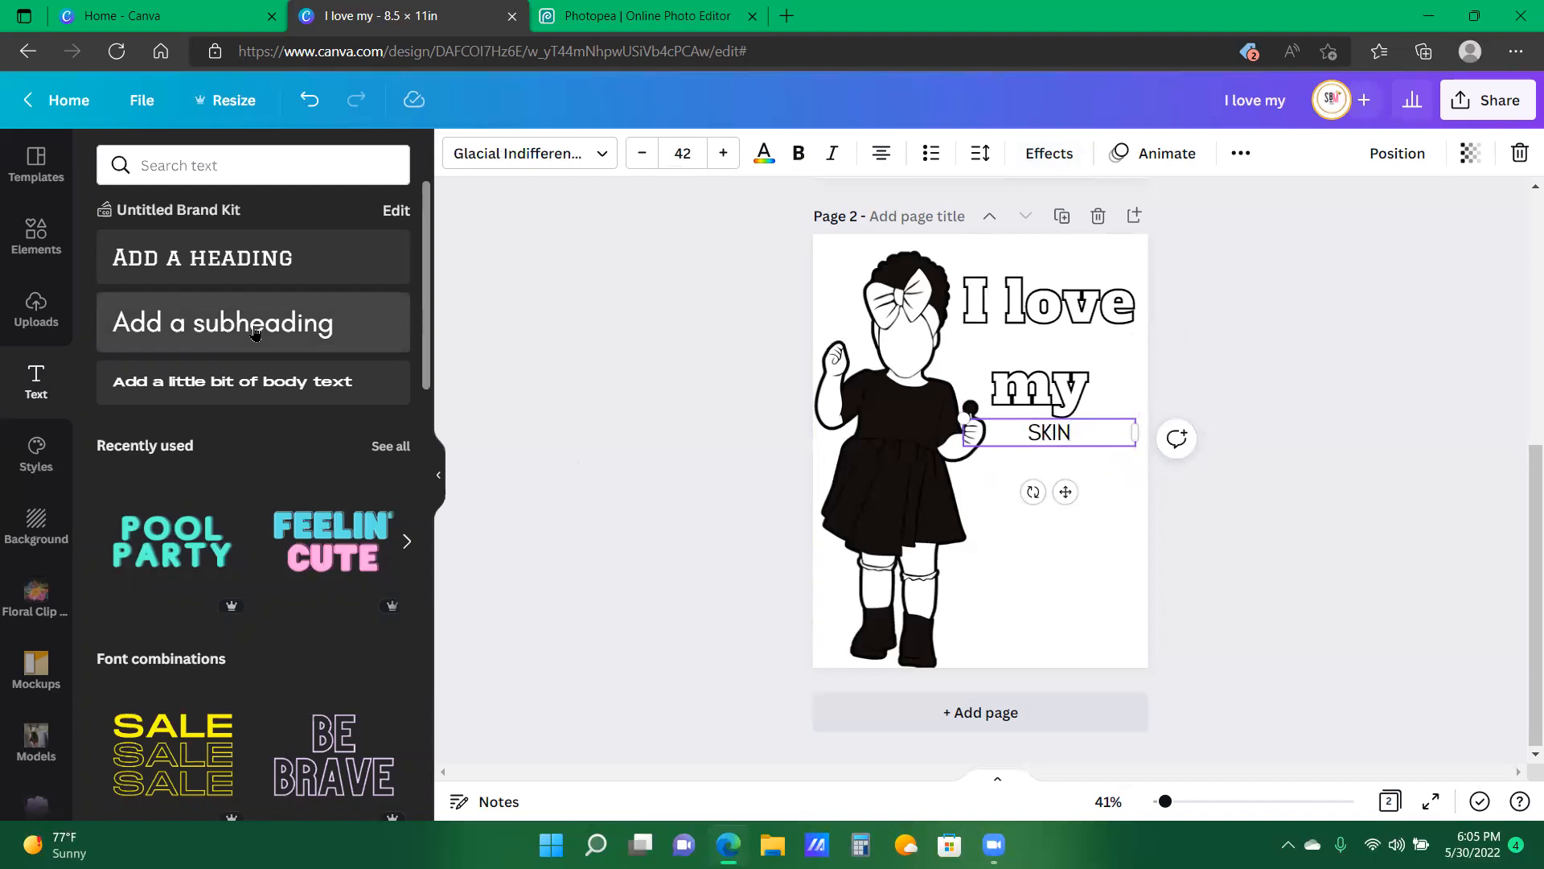
left_click_drag(1075, 432, 1014, 418)
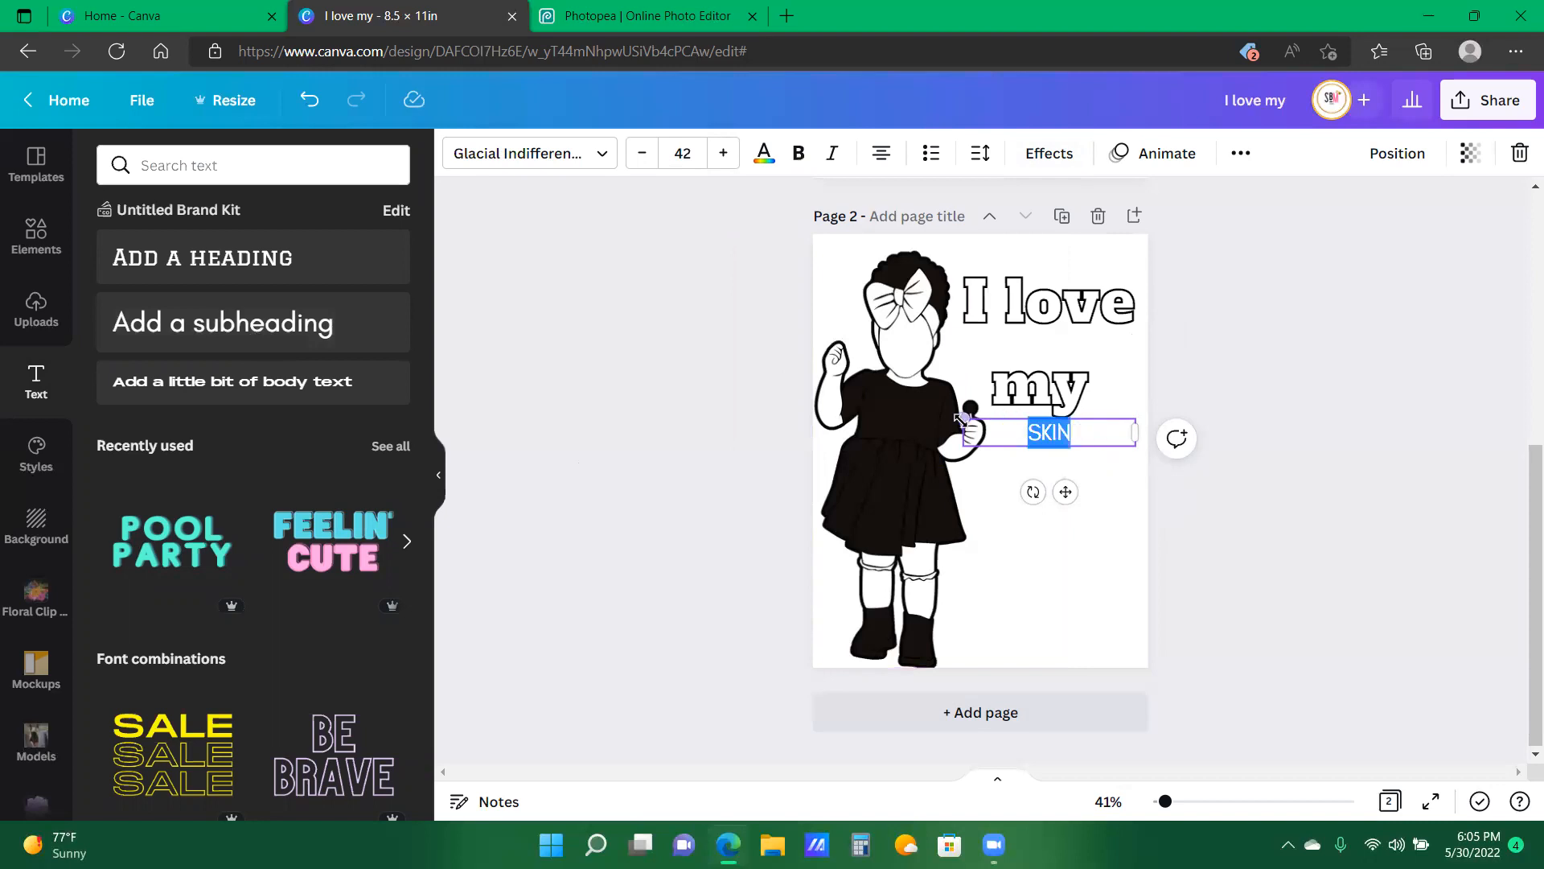
key("BackSpace")
type("Skin")
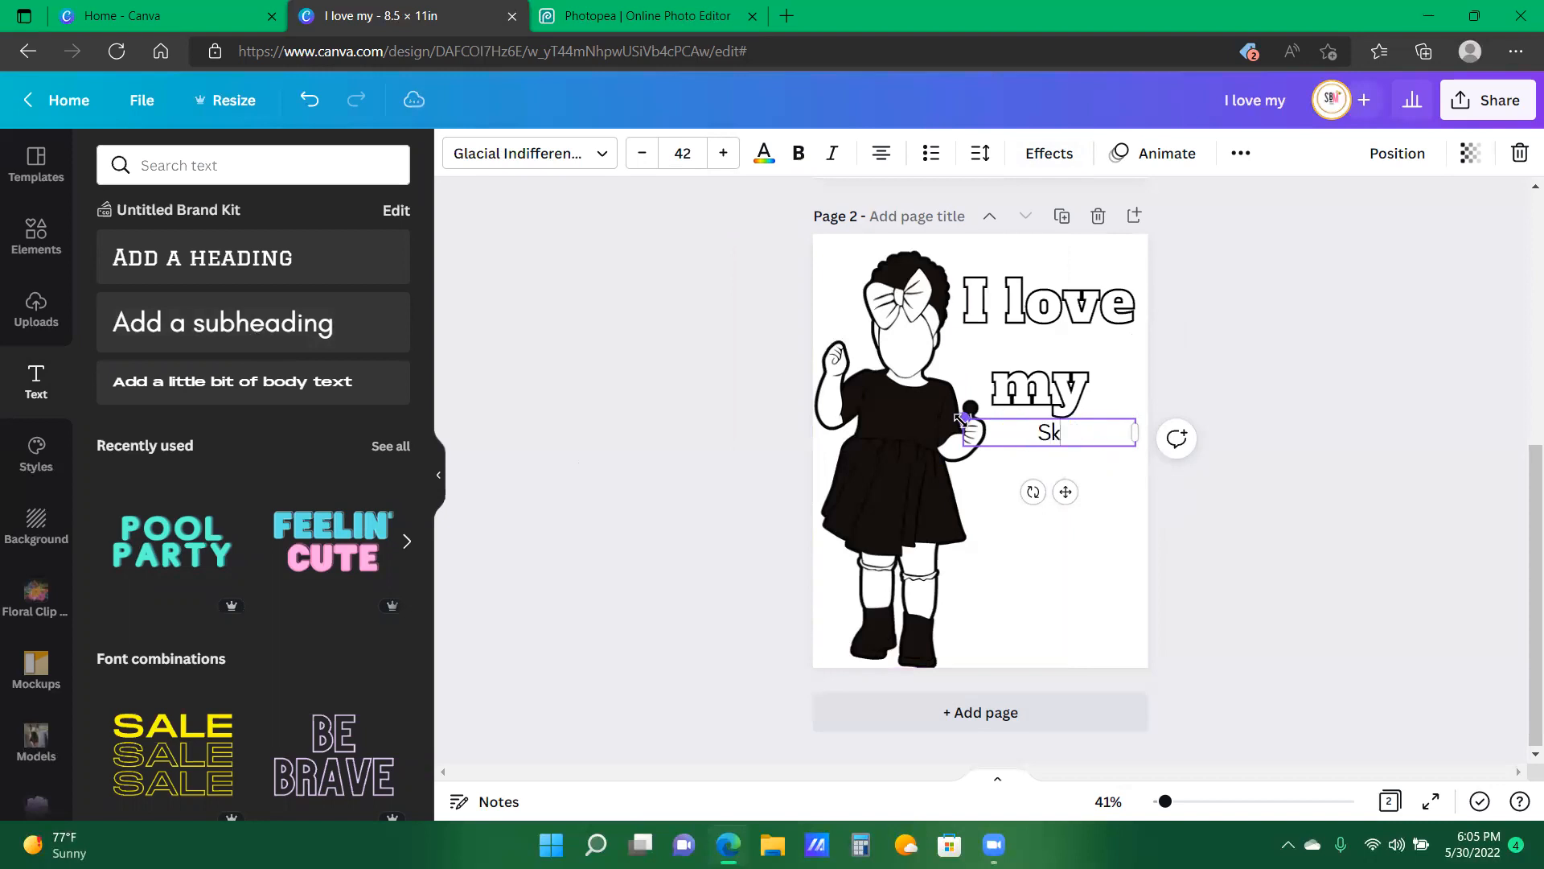
- Try the uploaded Ashley and Athletic Outfit fonts on the word "Skin"
left_click(595, 155)
scroll(221, 575, "down", 5)
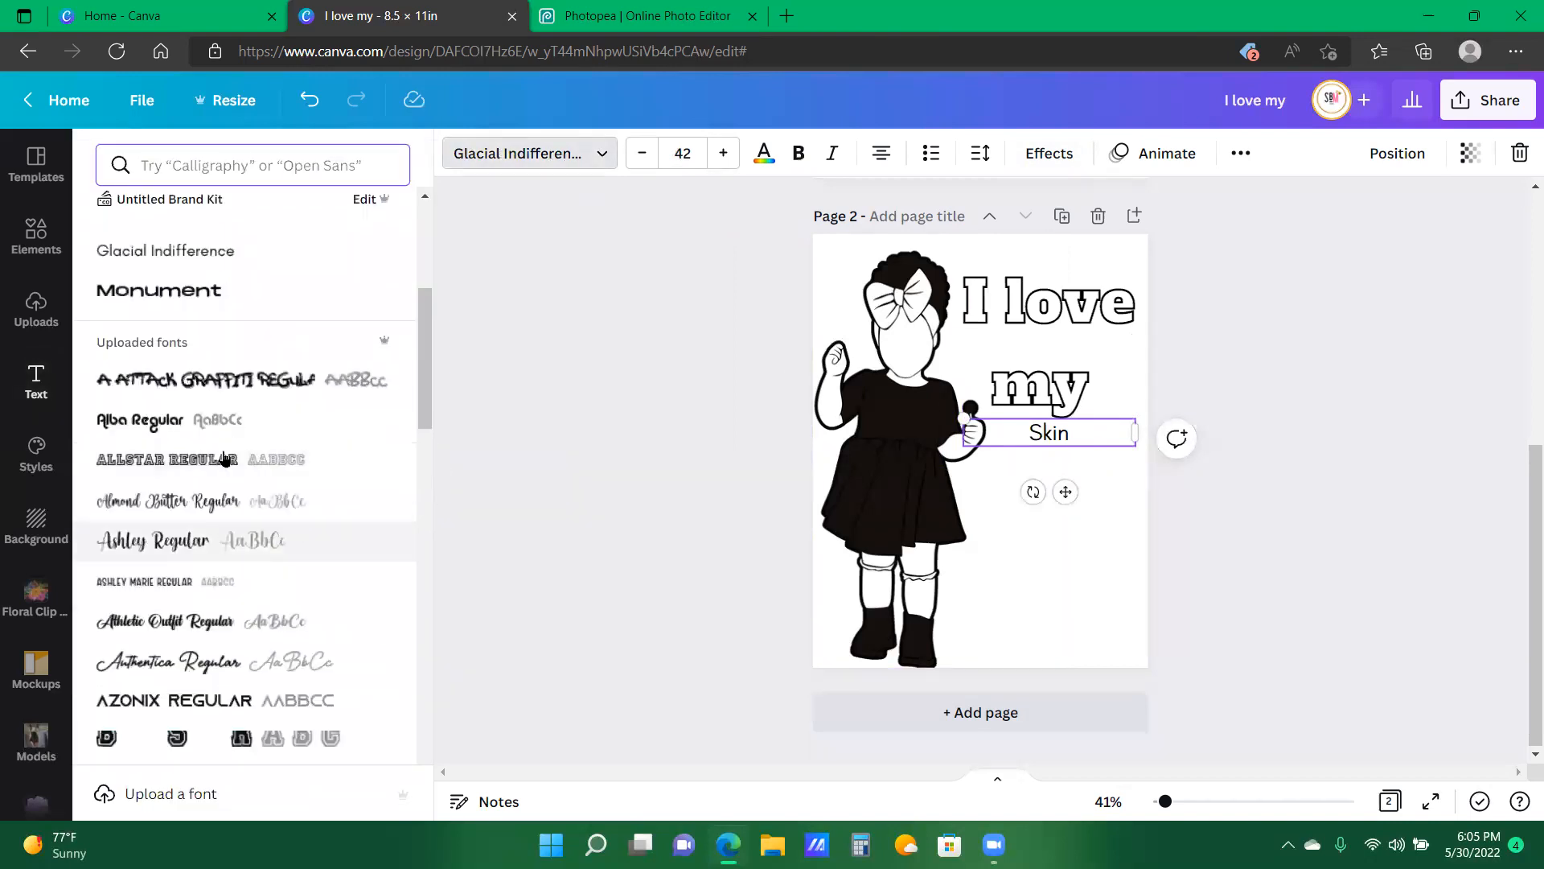
left_click(221, 541)
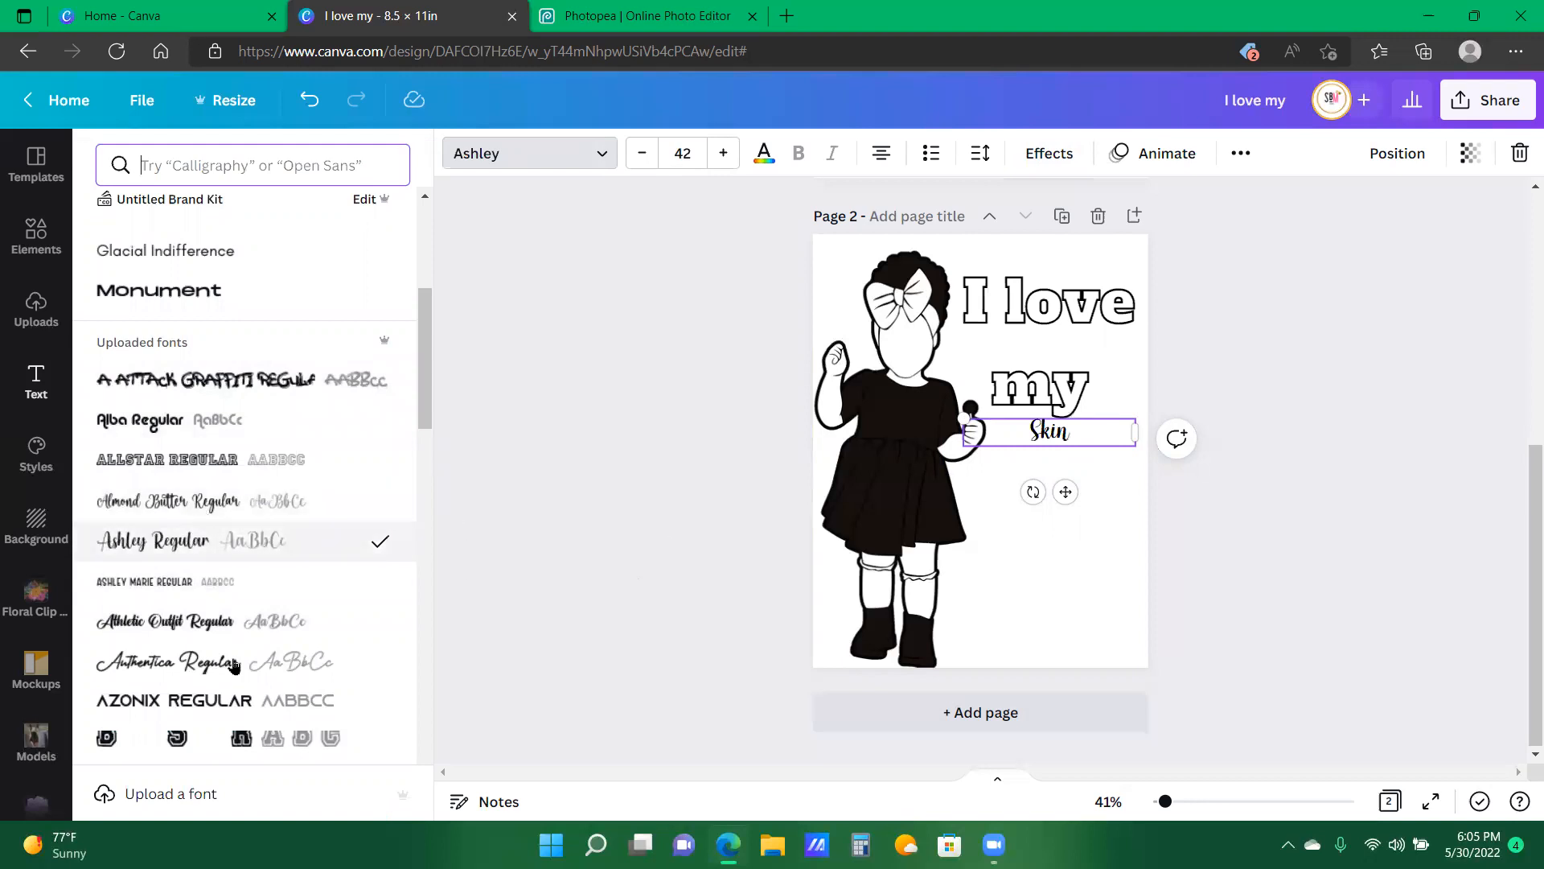
left_click(232, 628)
left_click(1111, 435)
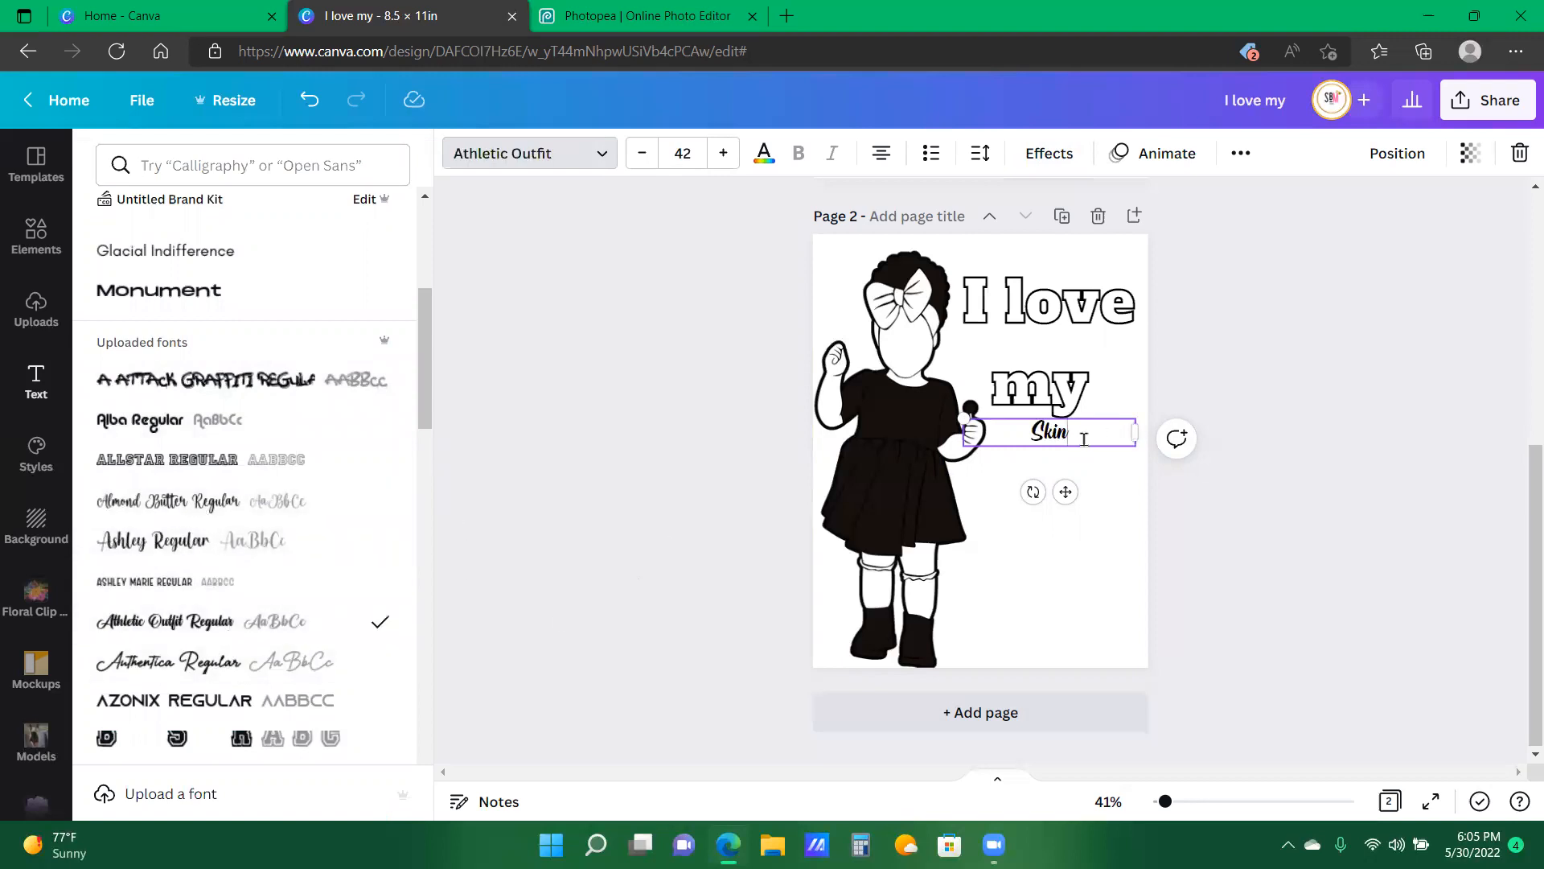
- Enlarge the "Skin" text to font size 132 and move it directly below the word "my"
left_click(1104, 525)
left_click(1130, 442)
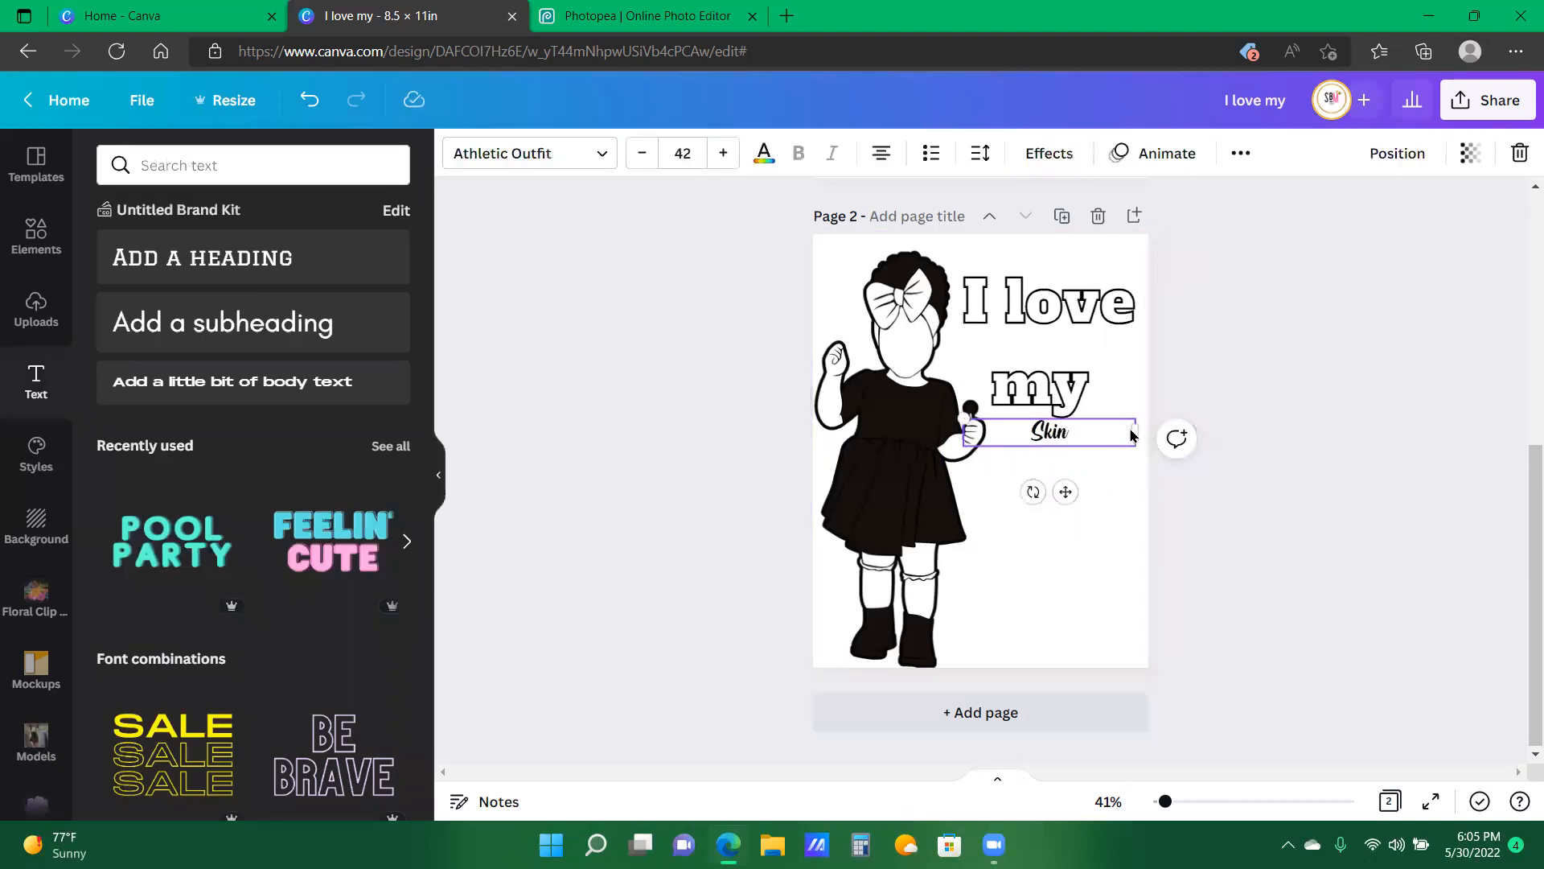
left_click_drag(1131, 431, 801, 360)
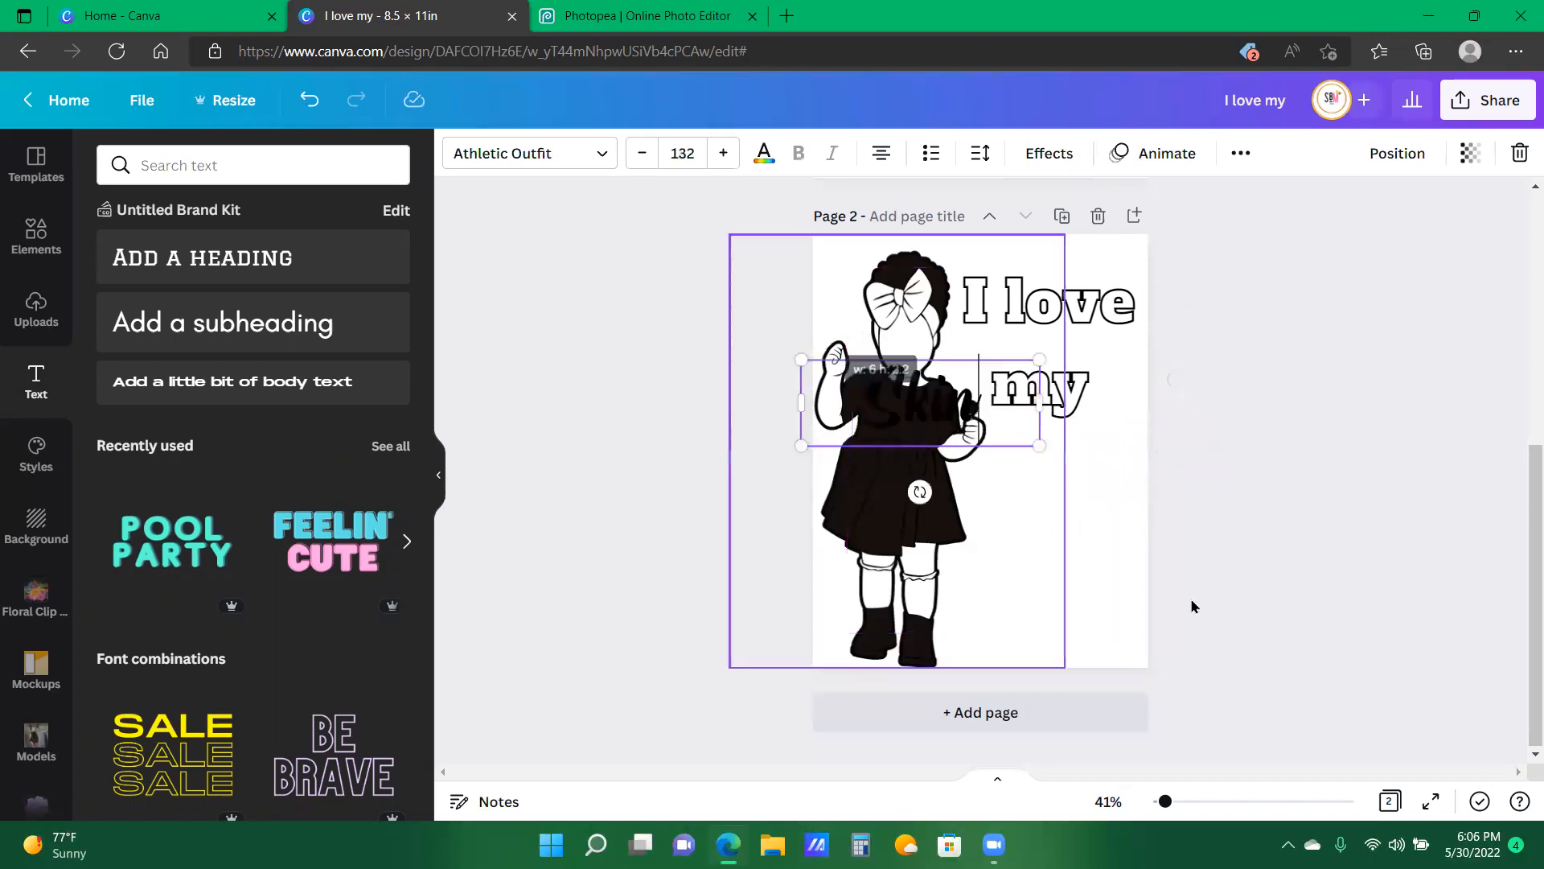
left_click(1092, 551)
left_click_drag(935, 411, 1053, 465)
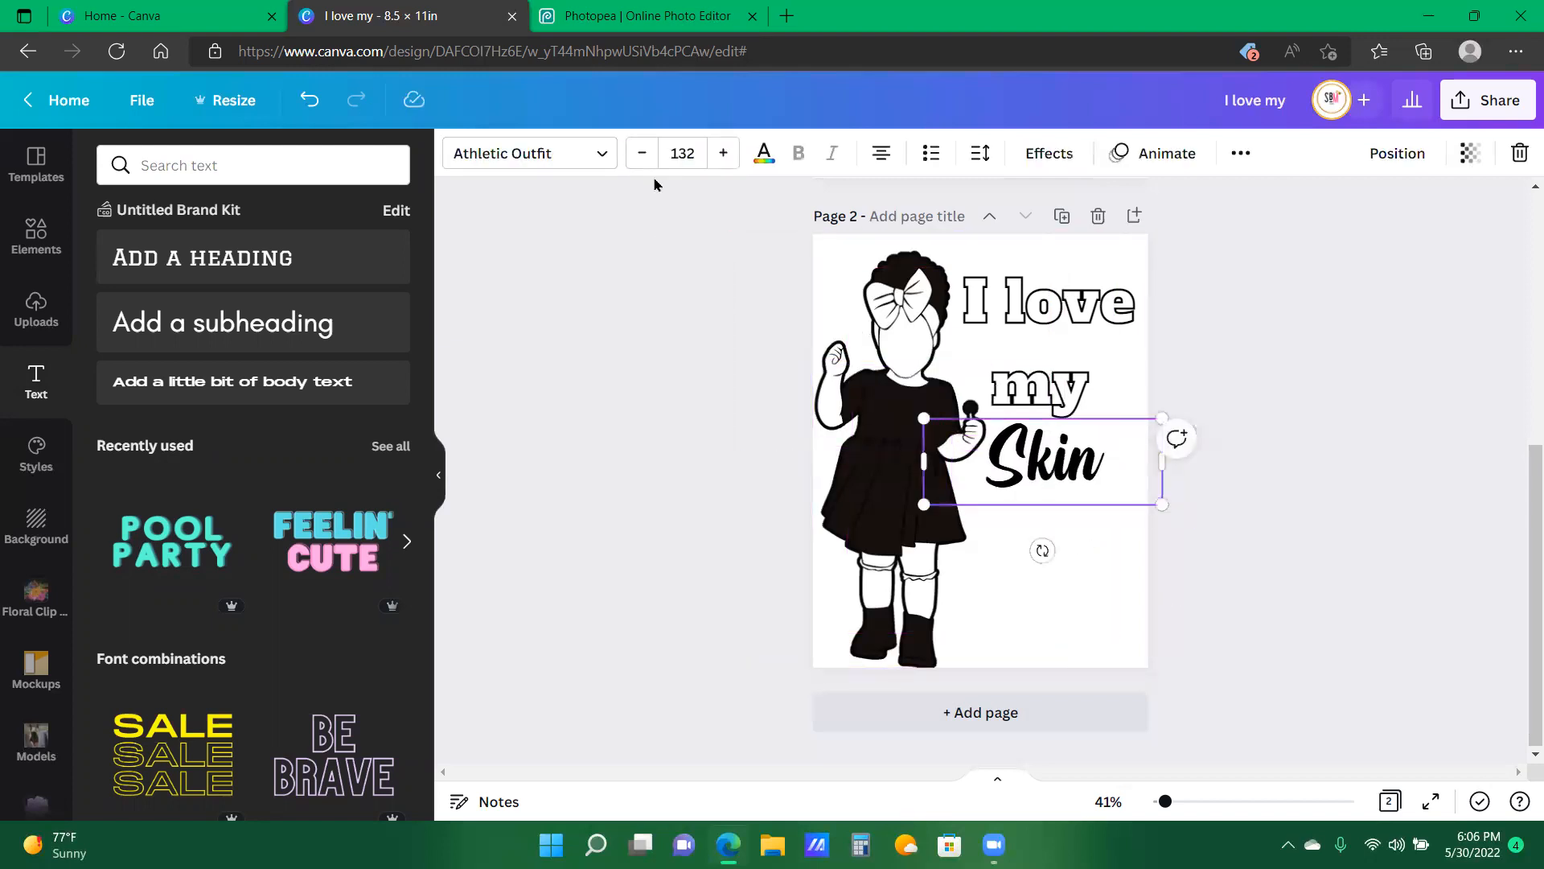
- Try the uploaded fonts Billion Dreams, Cream Cake and The Mezirane on the word "Skin"
left_click(603, 157)
left_click(255, 633)
scroll(257, 636, "down", 4)
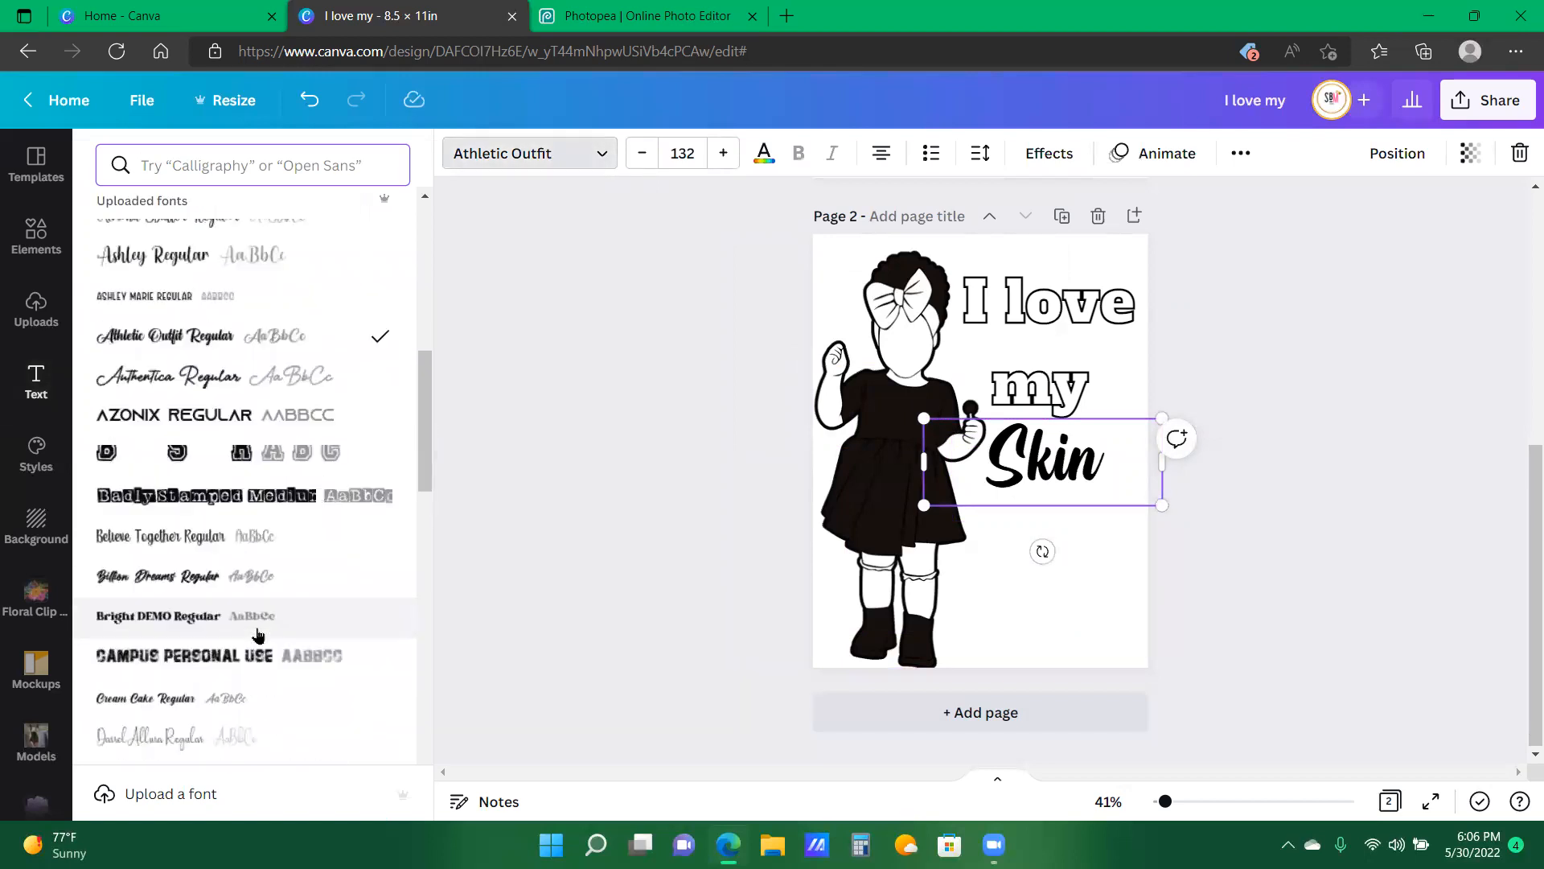
left_click(295, 576)
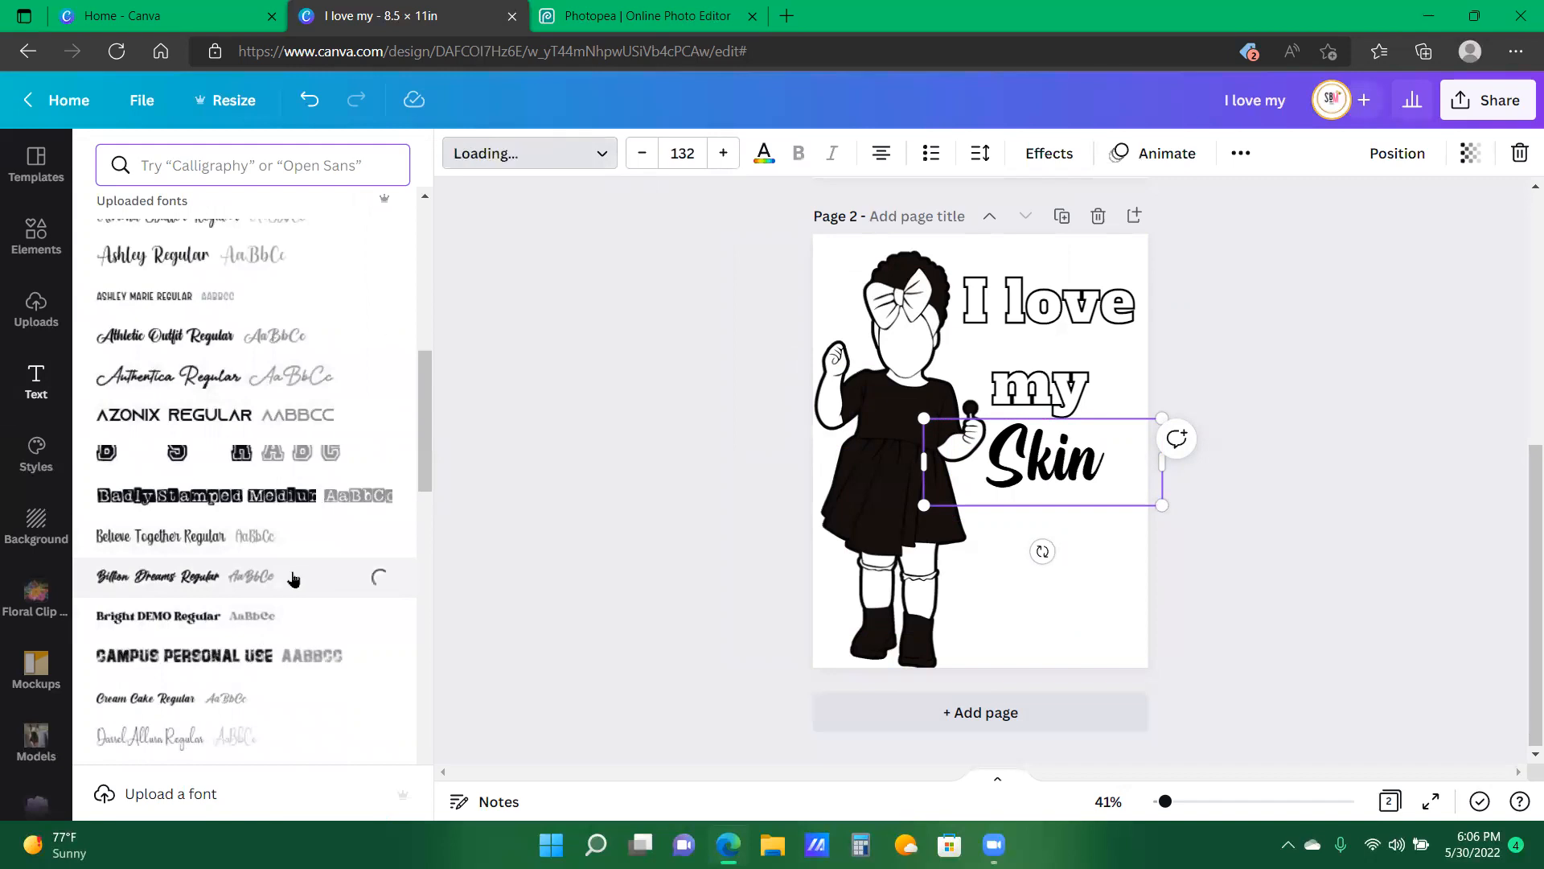
left_click(259, 690)
scroll(245, 684, "down", 10)
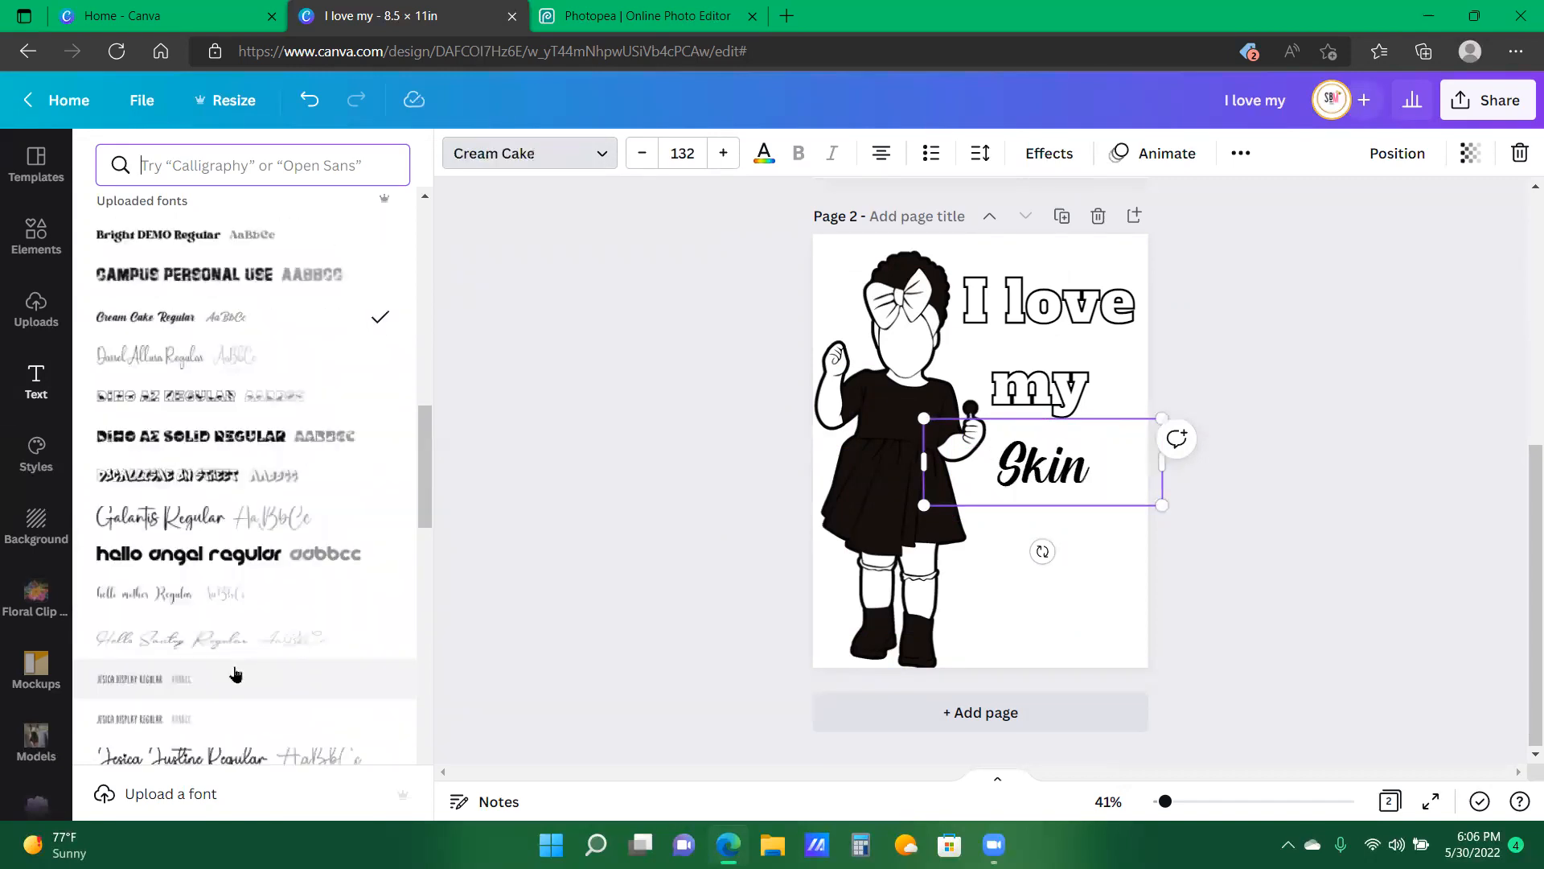
scroll(234, 674, "down", 4)
left_click(246, 625)
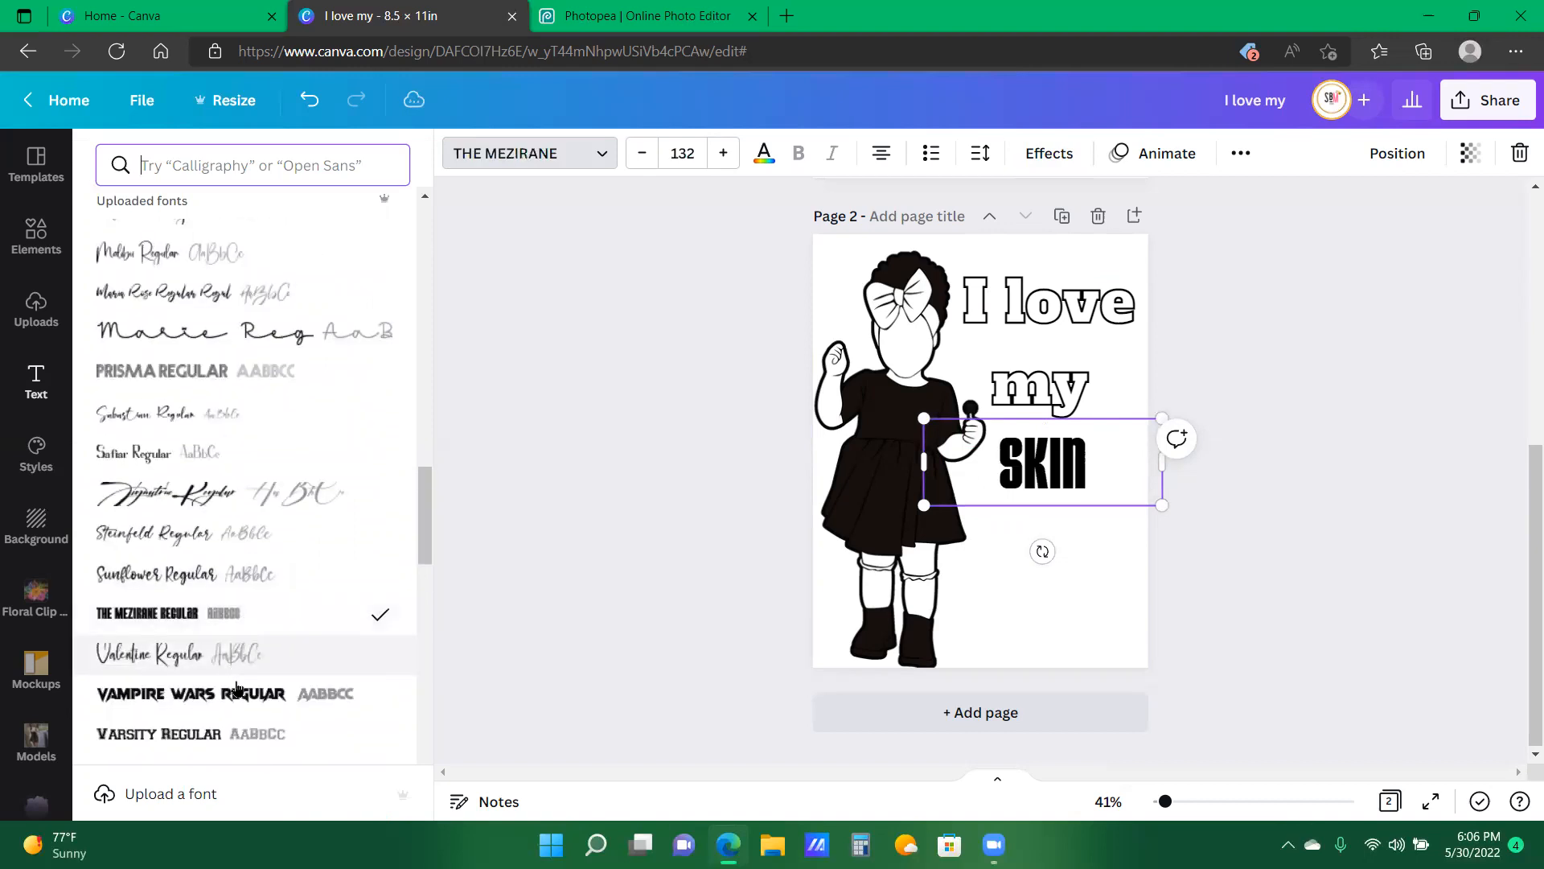
- Try the English fonts Allura and Amaranth on the word "Skin"
scroll(244, 688, "down", 10)
scroll(244, 689, "down", 15)
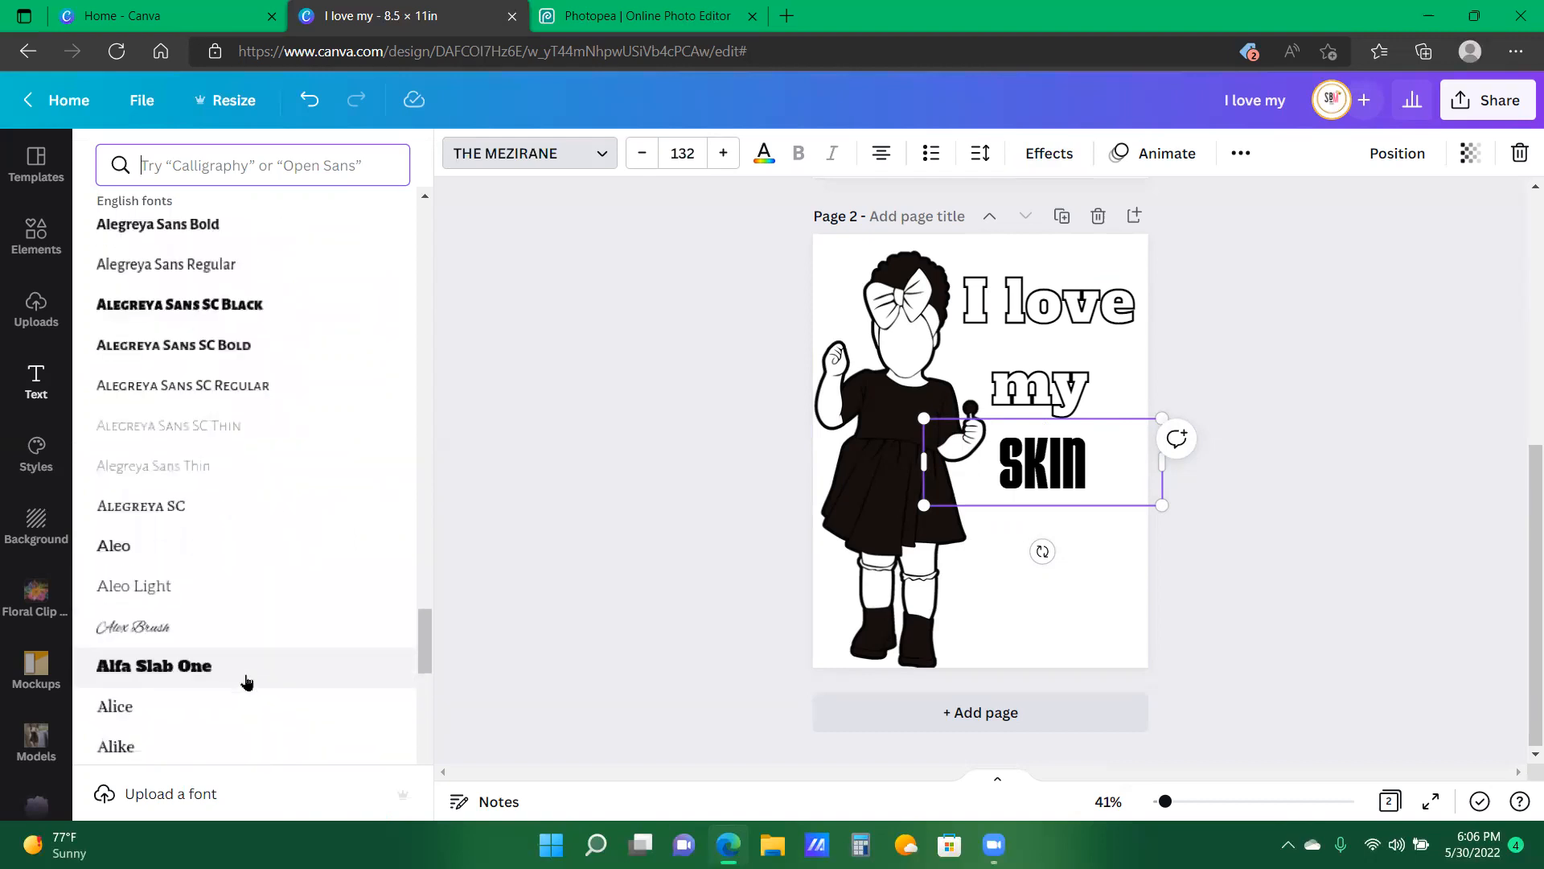
scroll(246, 659, "down", 8)
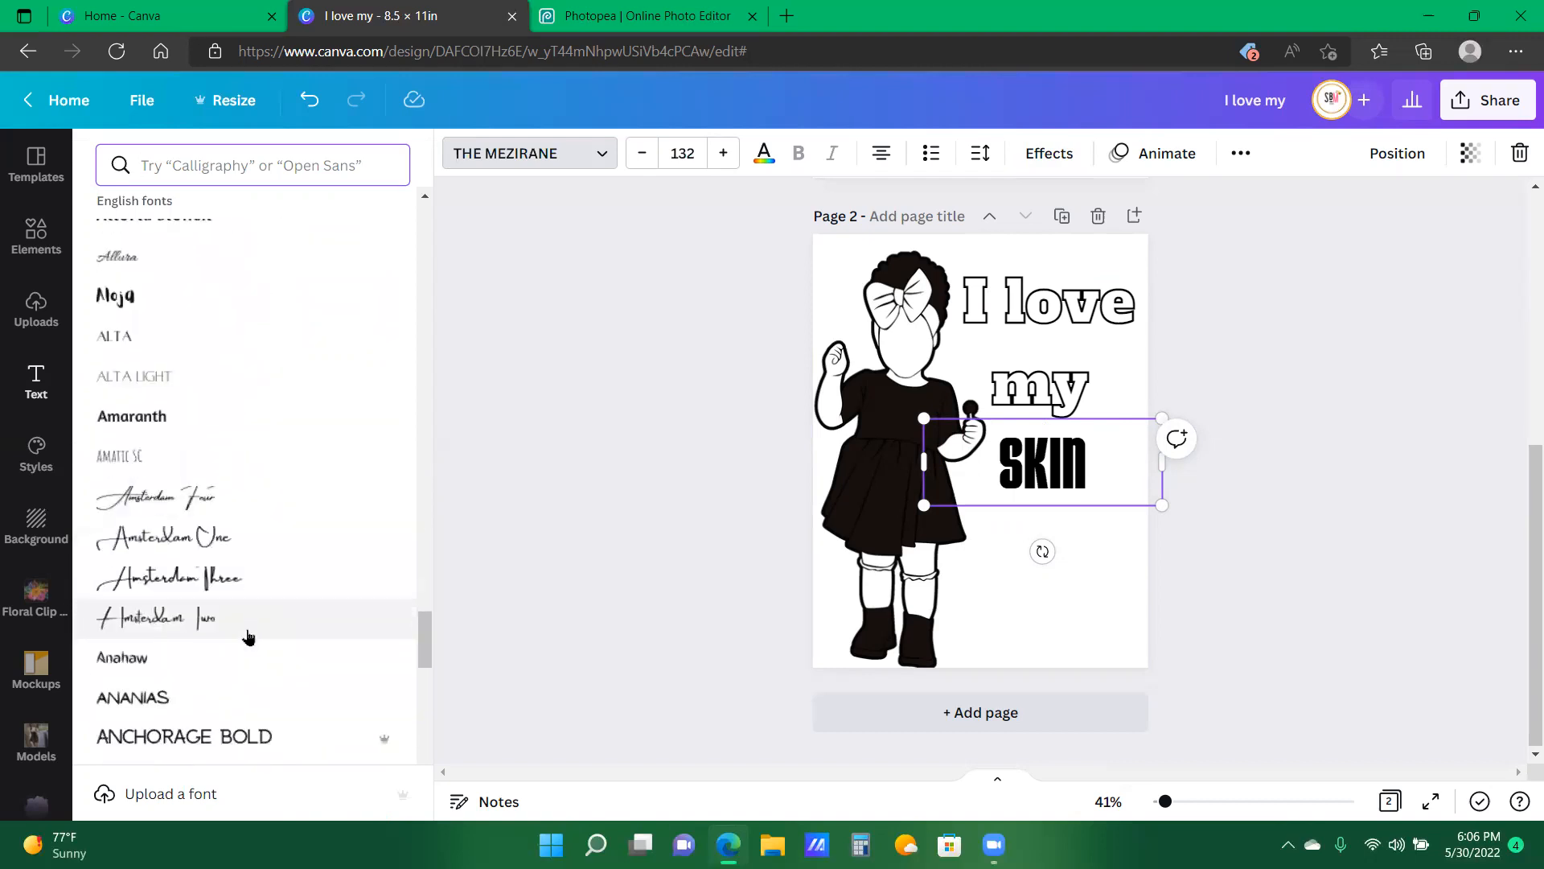
left_click(201, 266)
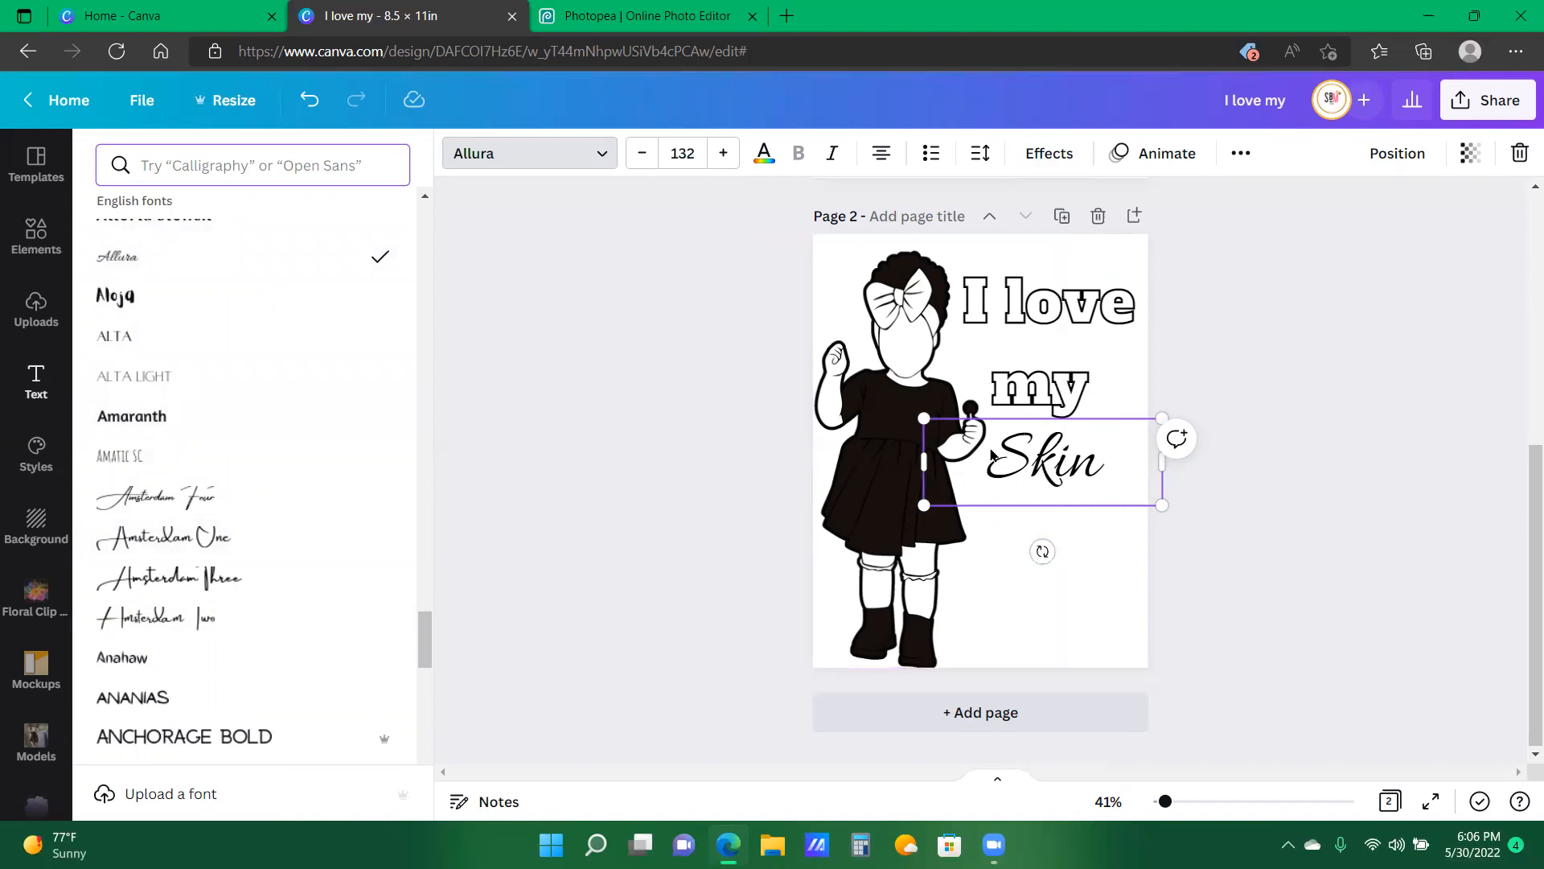
left_click(238, 422)
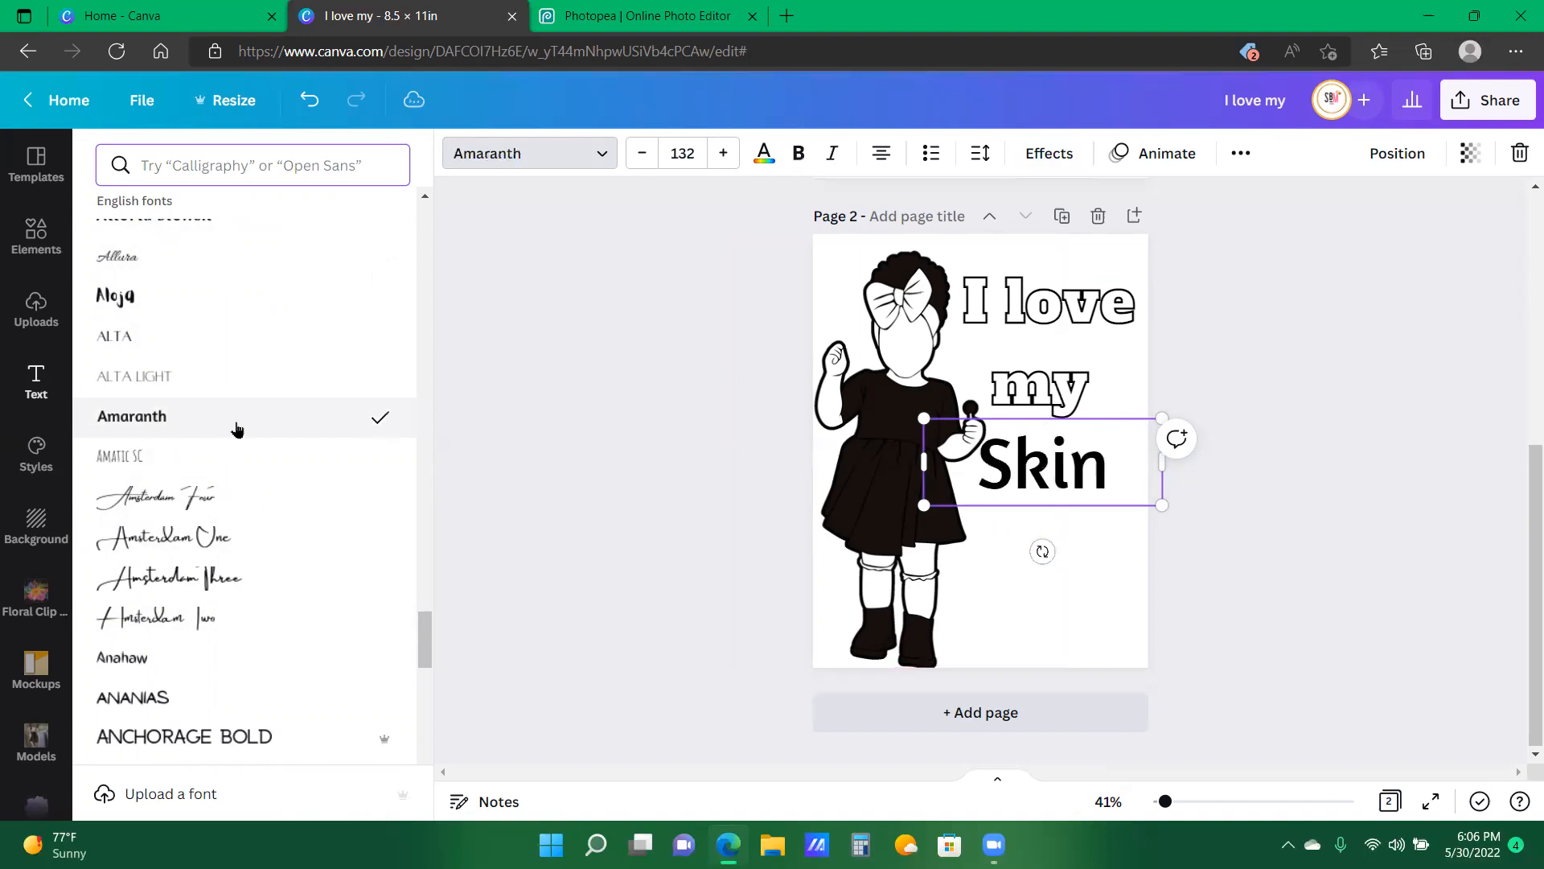
- Apply the Angelina font to the word "Skin", try Apricots as an alternative, and revert to Angelina
scroll(225, 675, "down", 4)
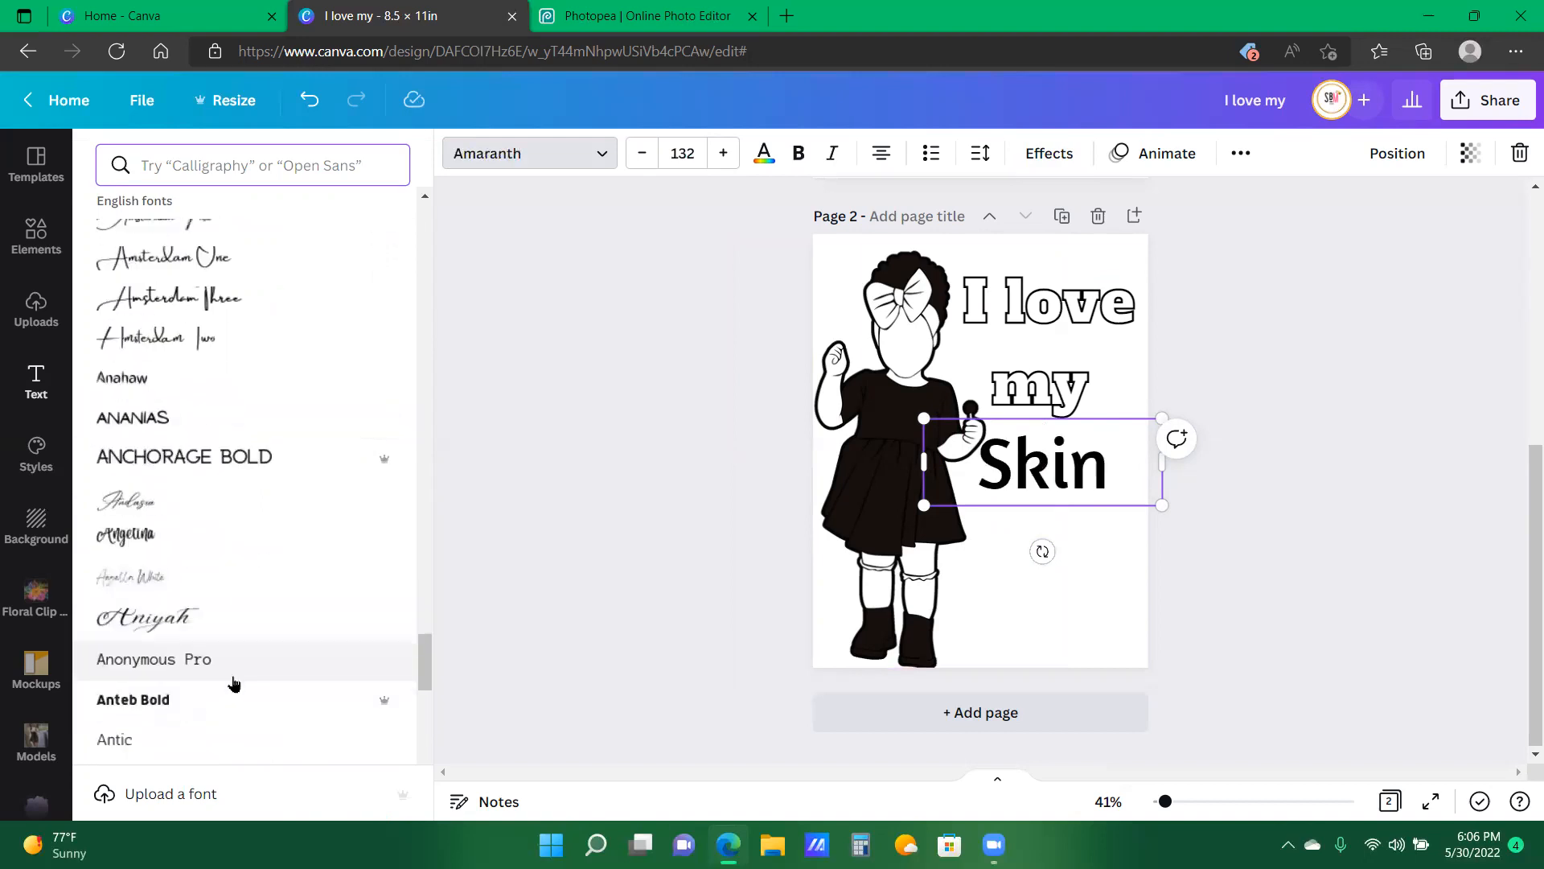
left_click(216, 535)
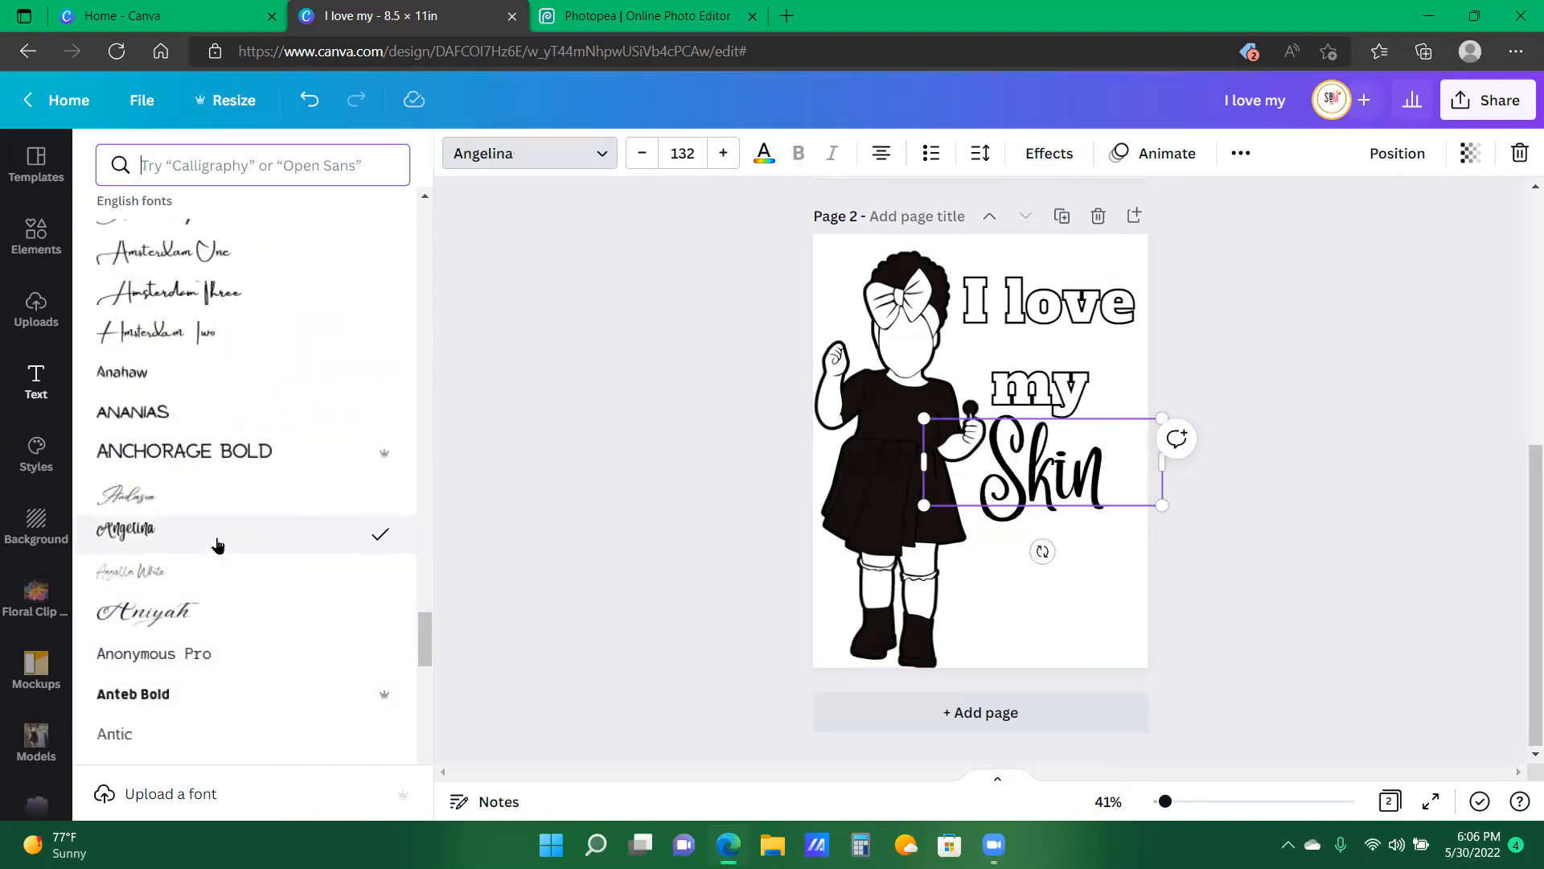
scroll(175, 633, "down", 5)
left_click(180, 521)
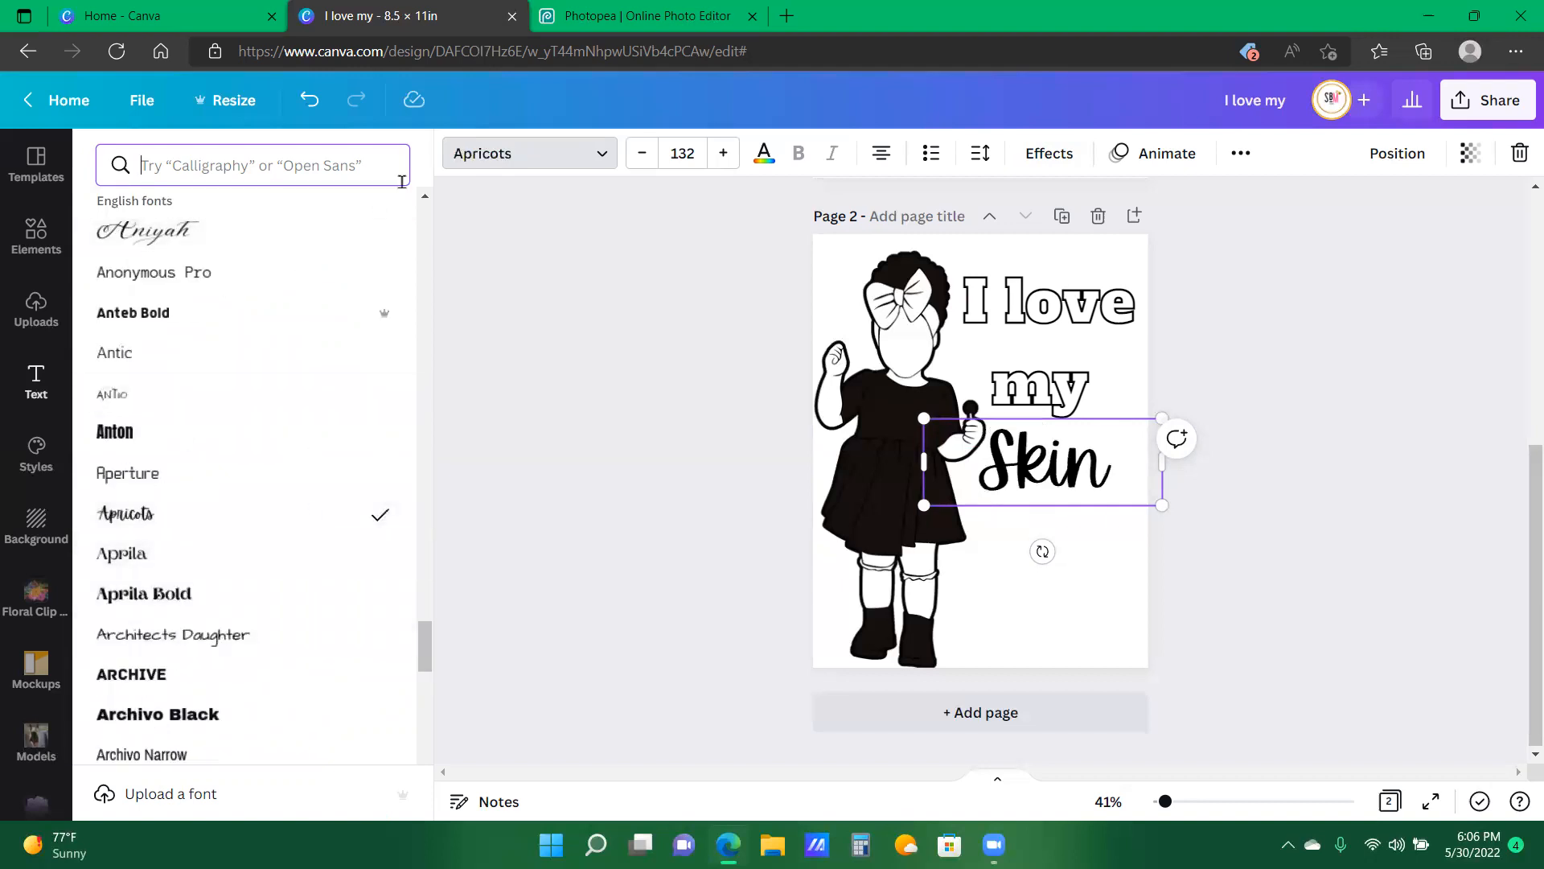
left_click(309, 100)
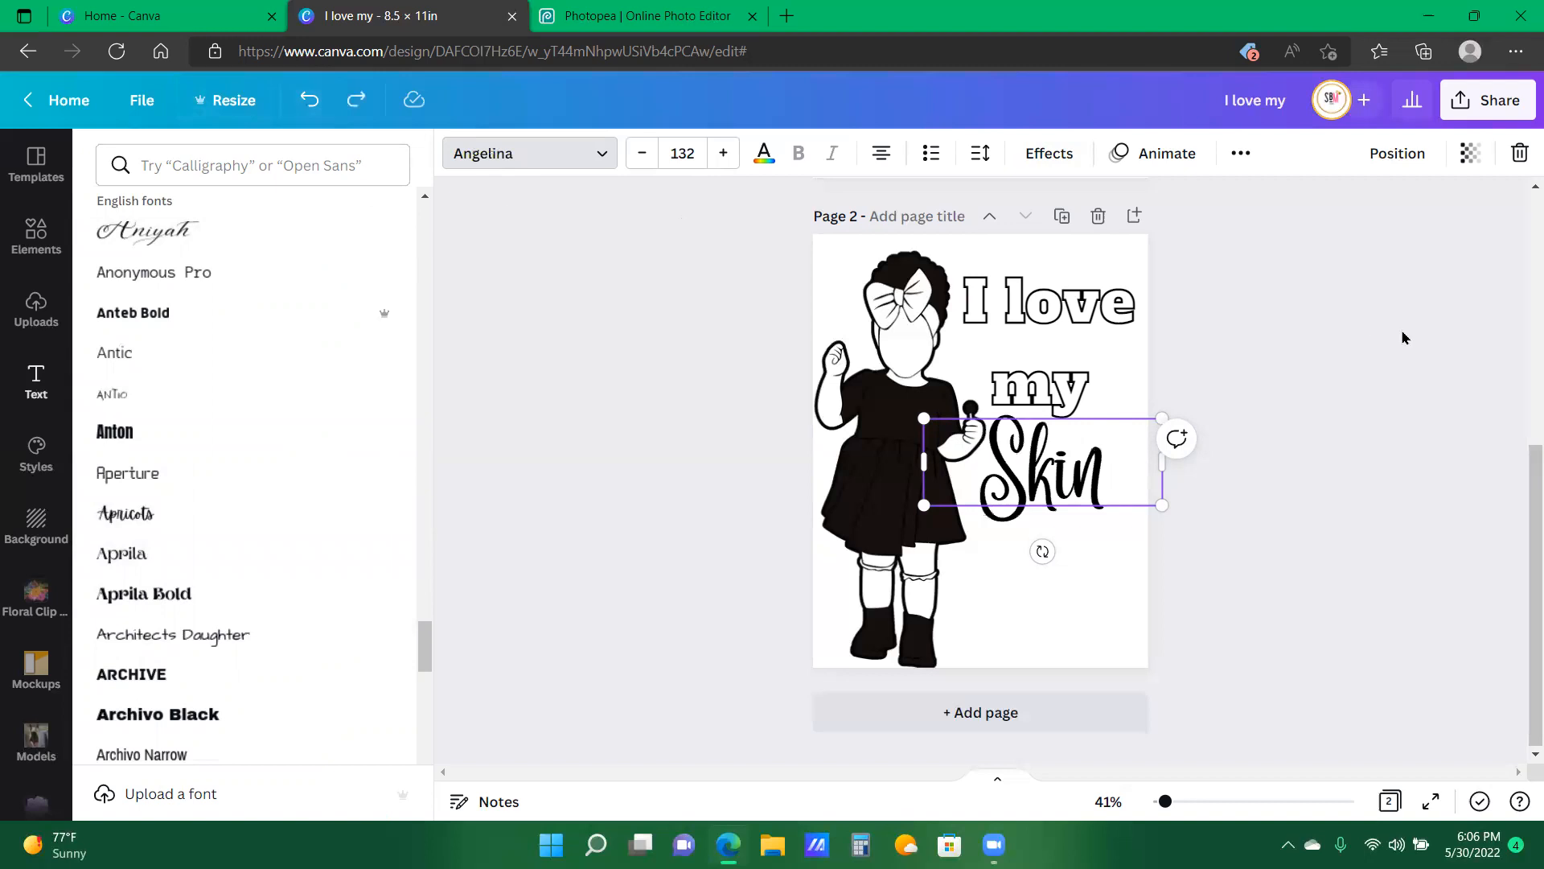
- Apply a Splice effect to the word "Skin" with thickness 25, offset 0, direction 0 and white as the effect color
left_click(1056, 153)
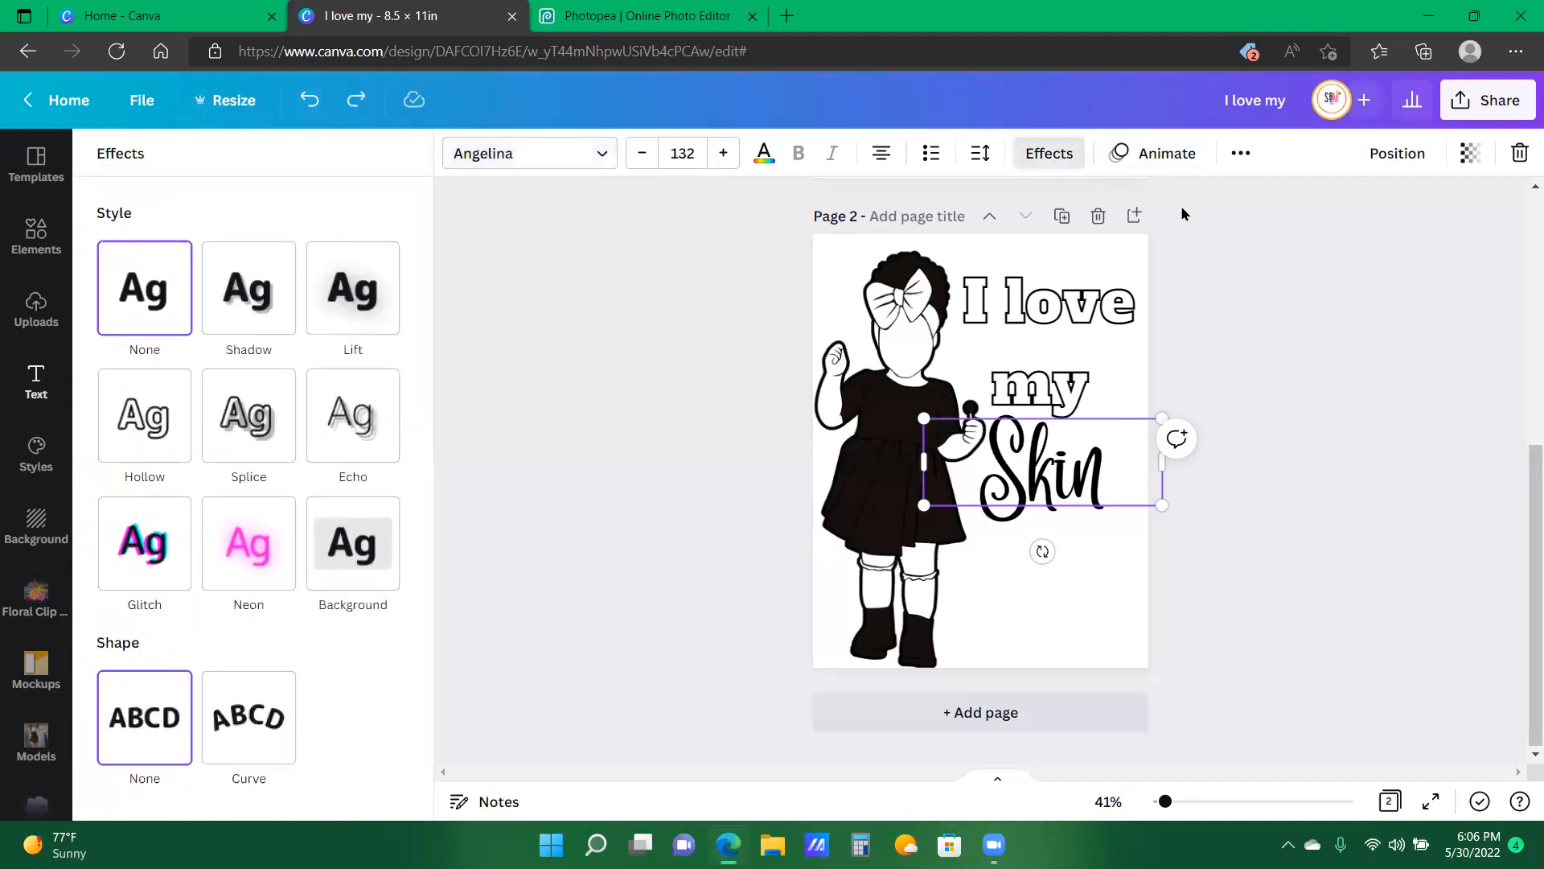
left_click(256, 428)
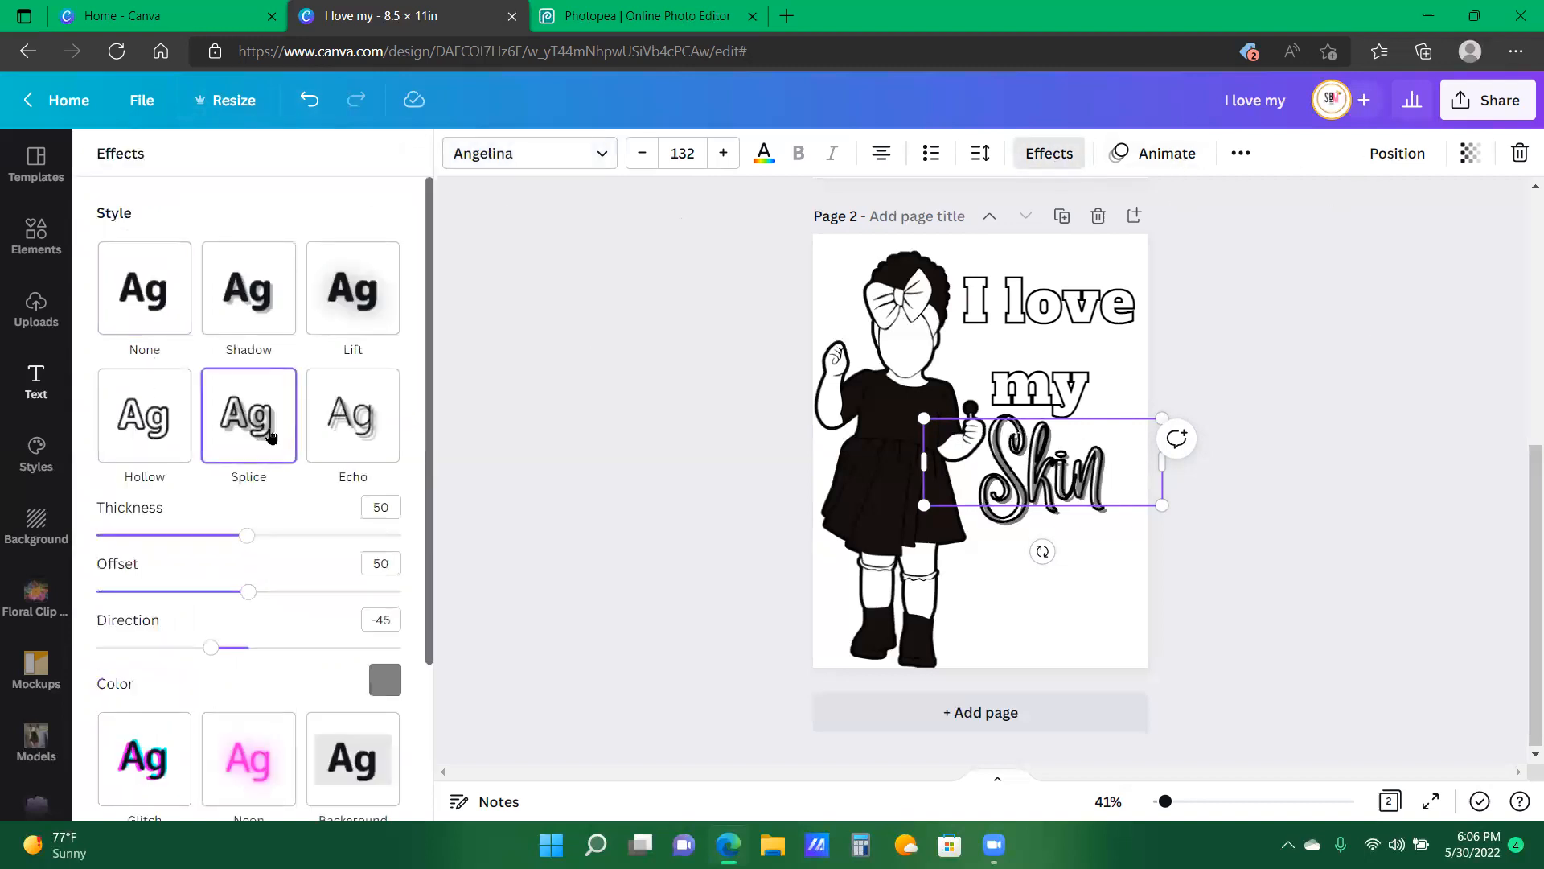
left_click_drag(210, 649, 96, 593)
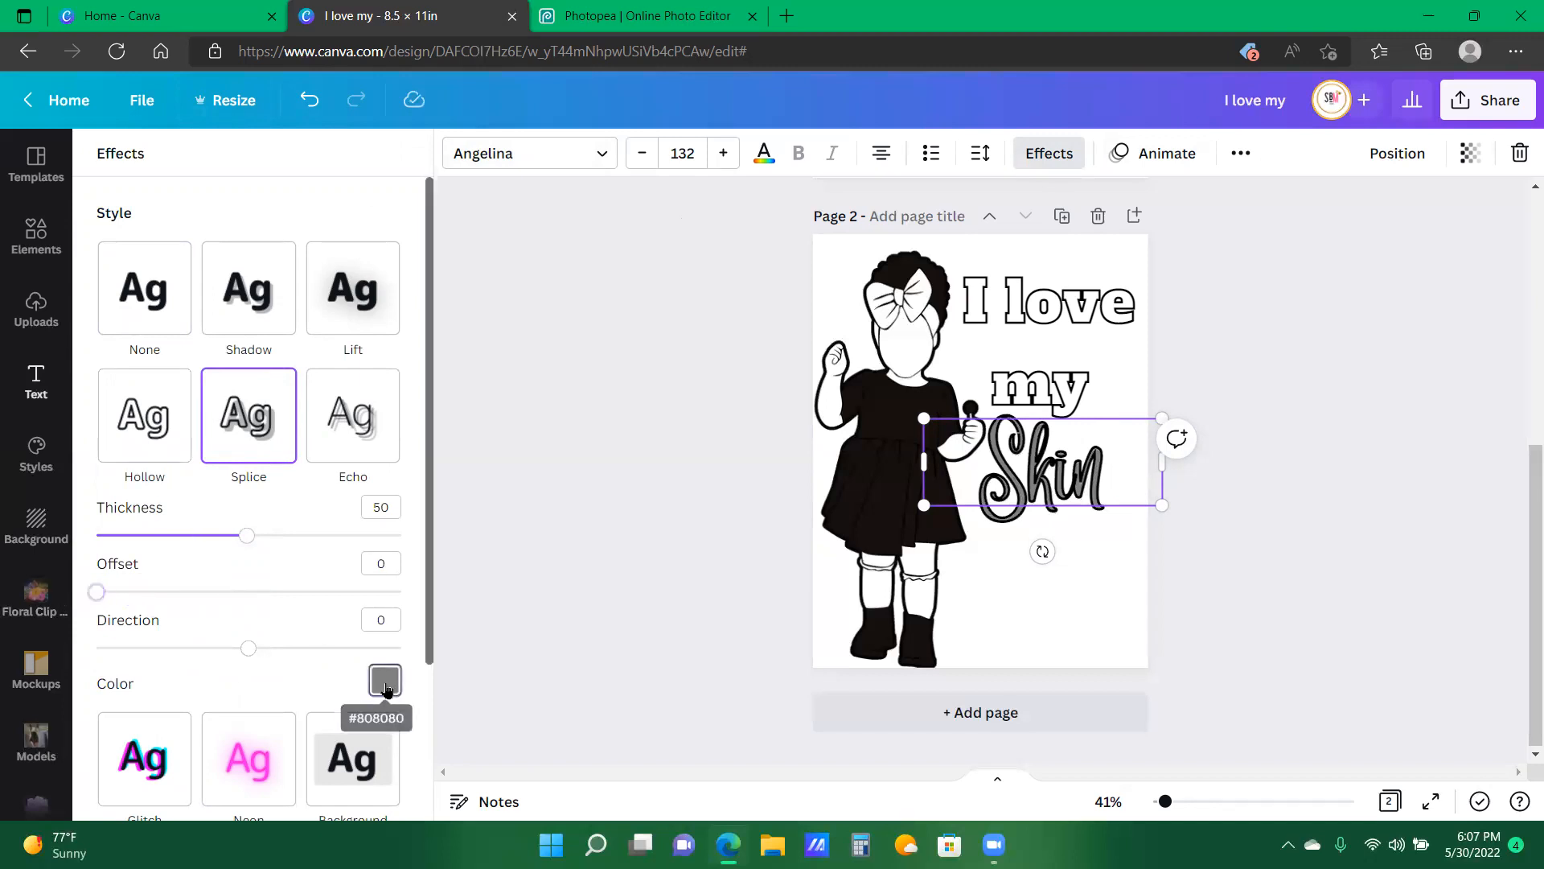
left_click(385, 680)
left_click(263, 389)
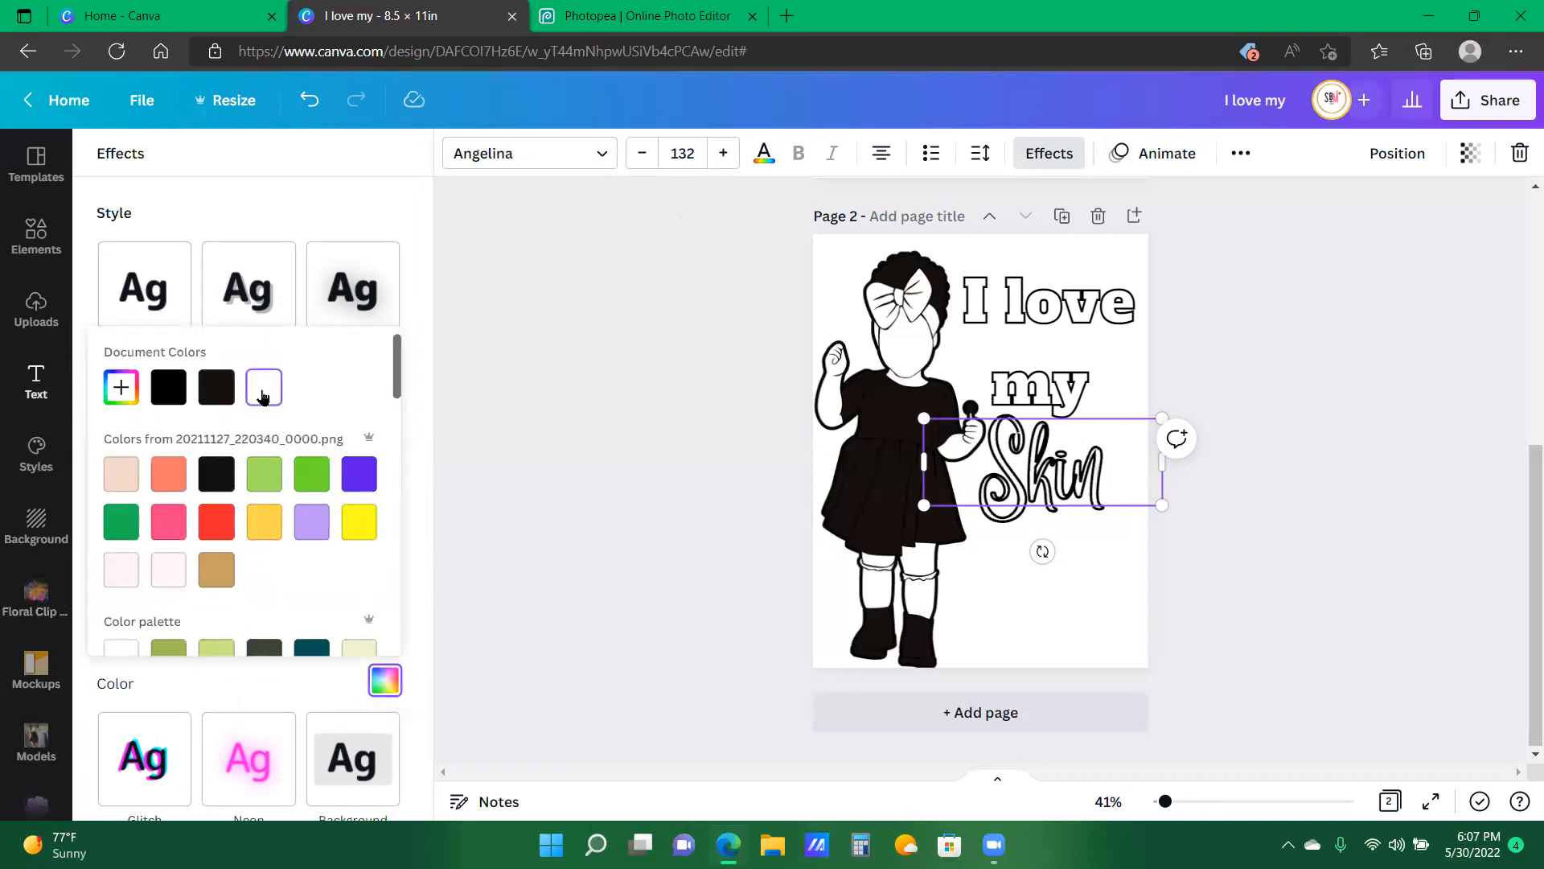
left_click(336, 209)
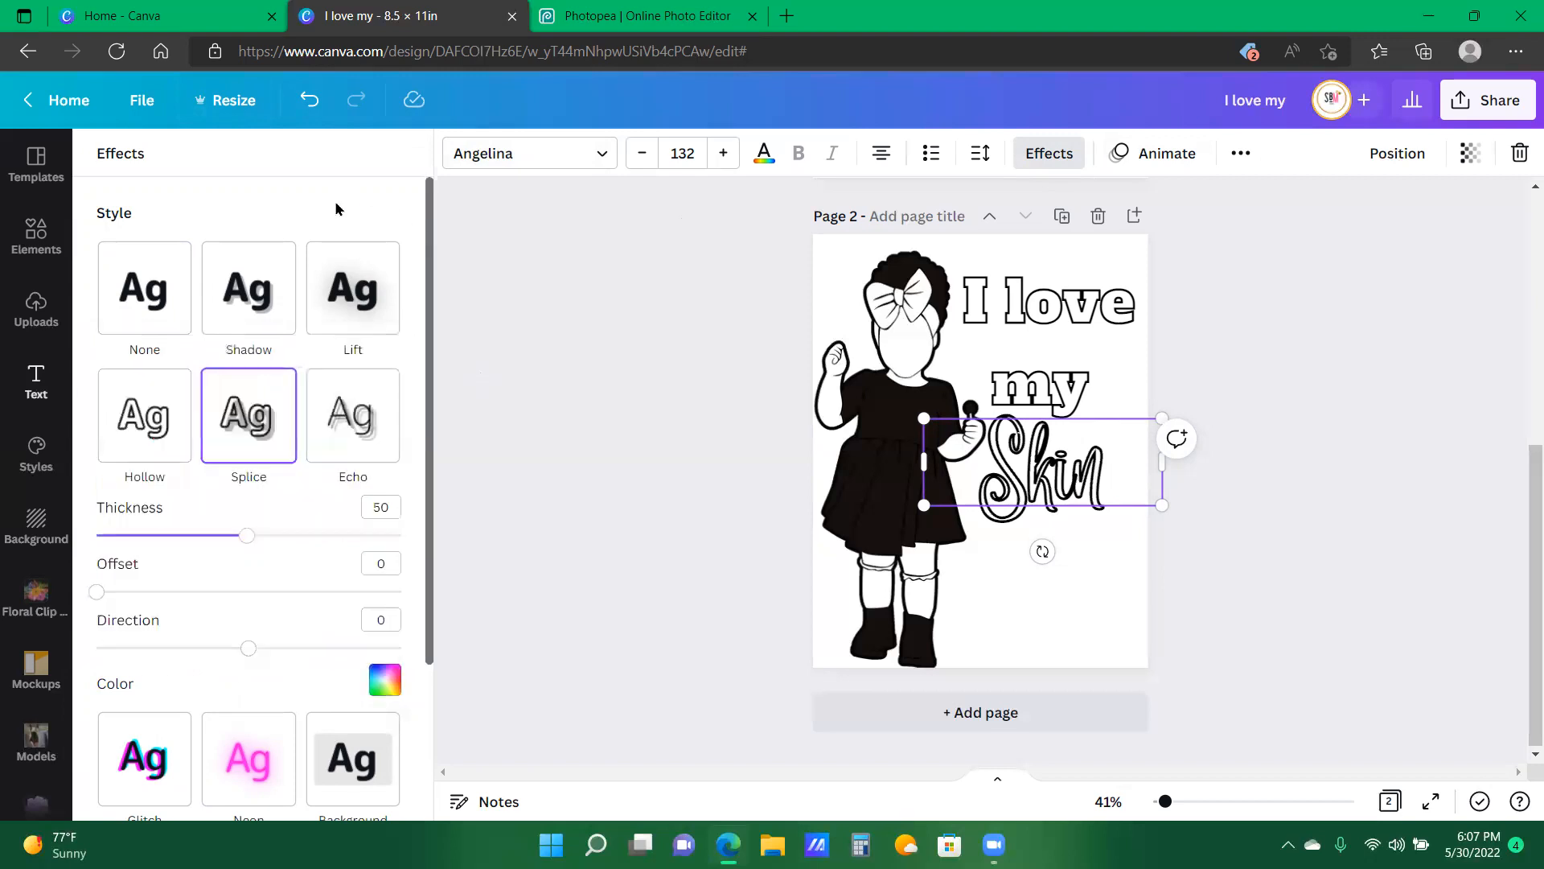
left_click_drag(251, 546, 171, 544)
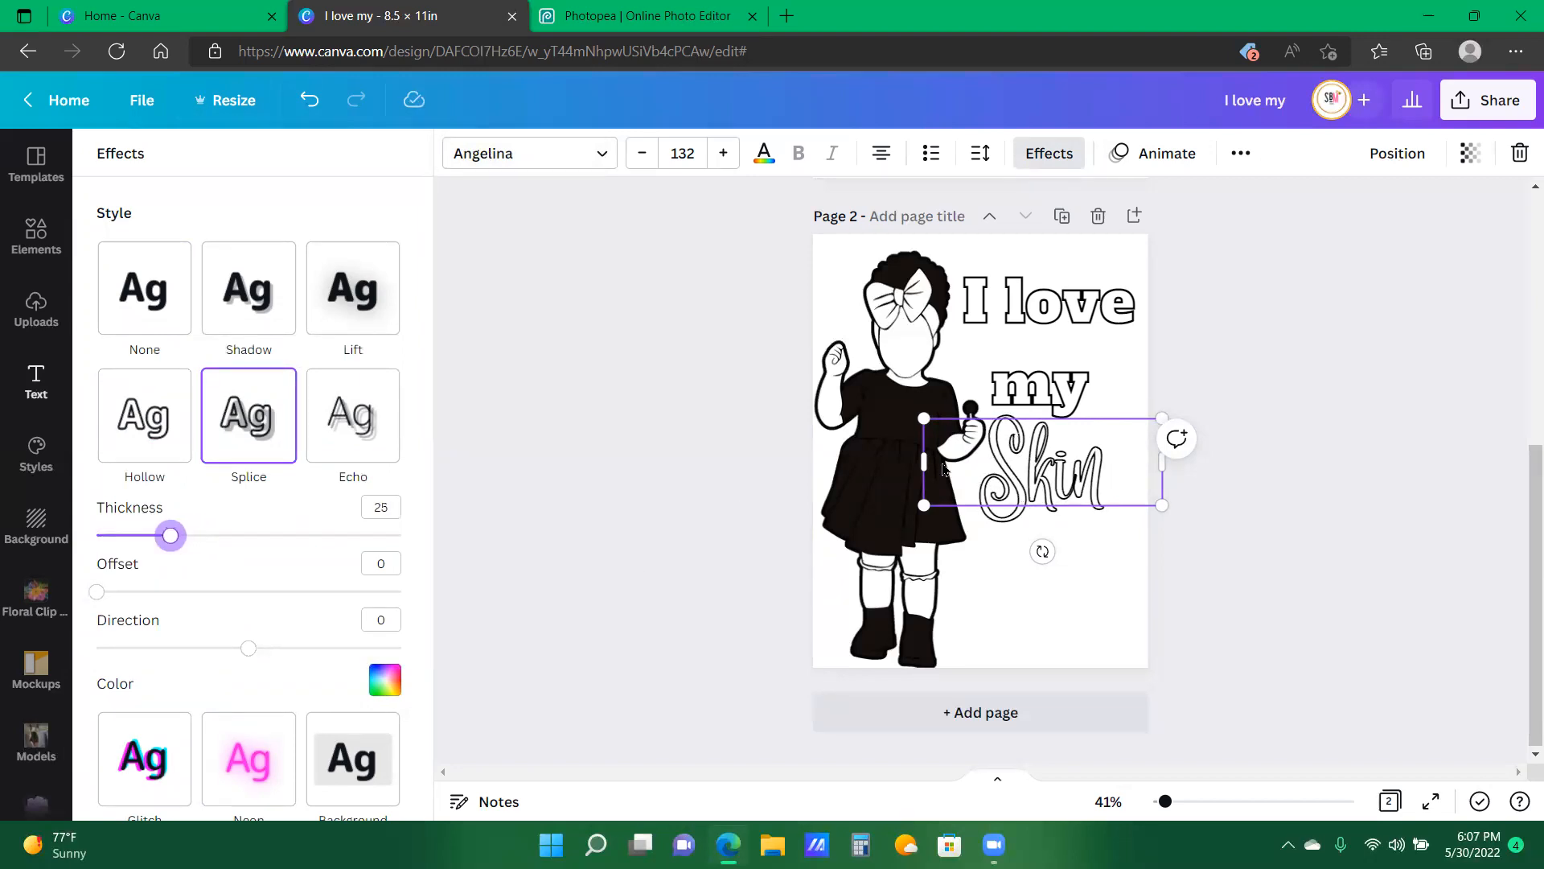
- Narrow the "Skin" text box and reposition it beneath the word "my", clear of the figure's dress
left_click_drag(917, 461, 1074, 596)
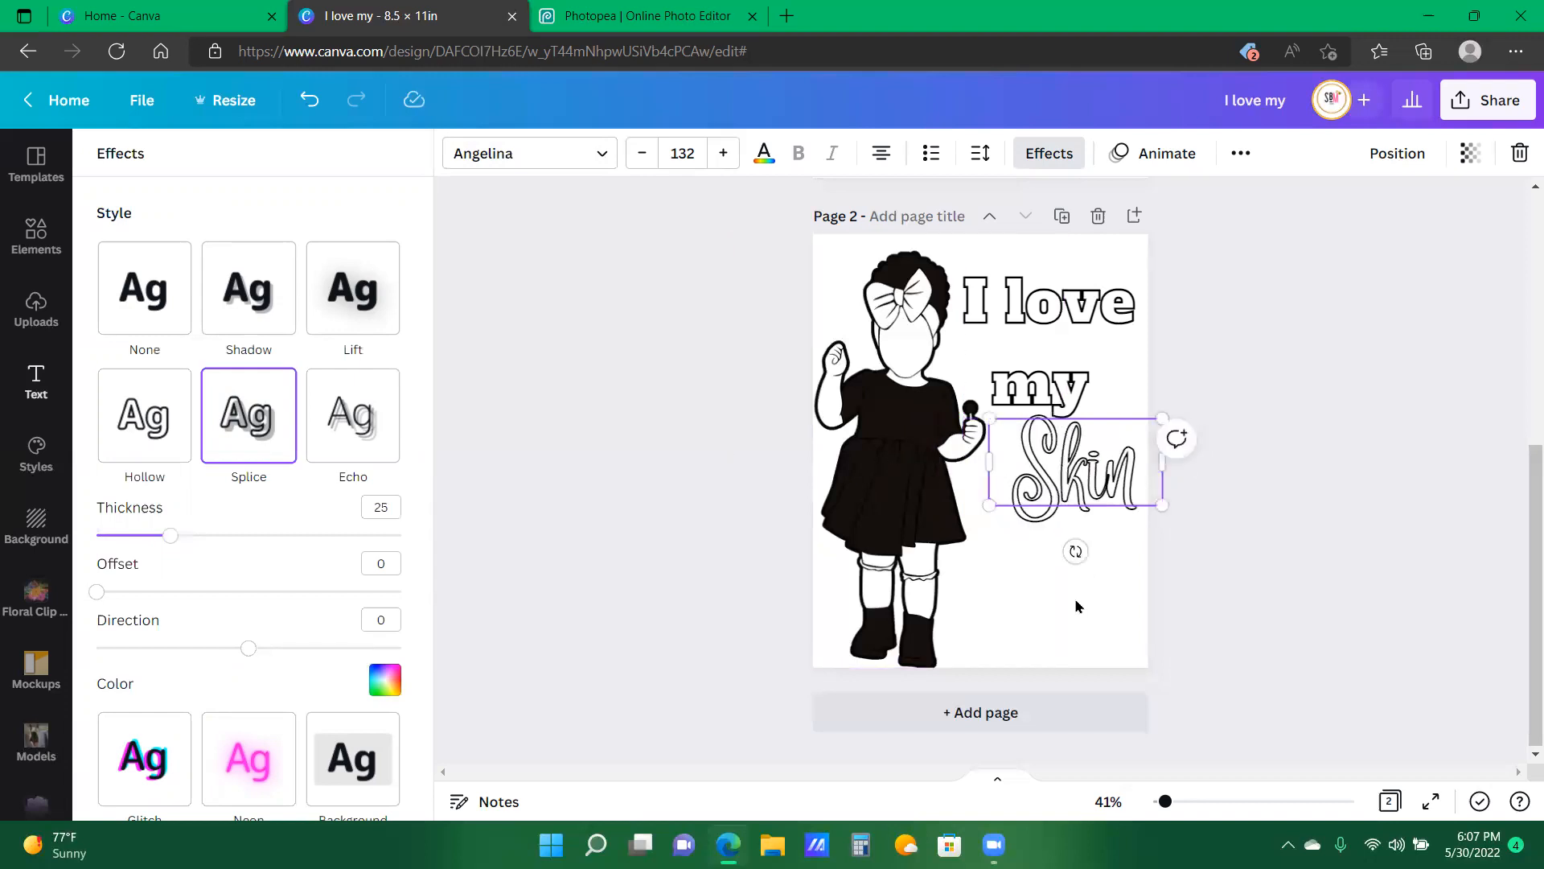
left_click(1075, 601)
left_click(1098, 590)
left_click_drag(1083, 481, 1052, 486)
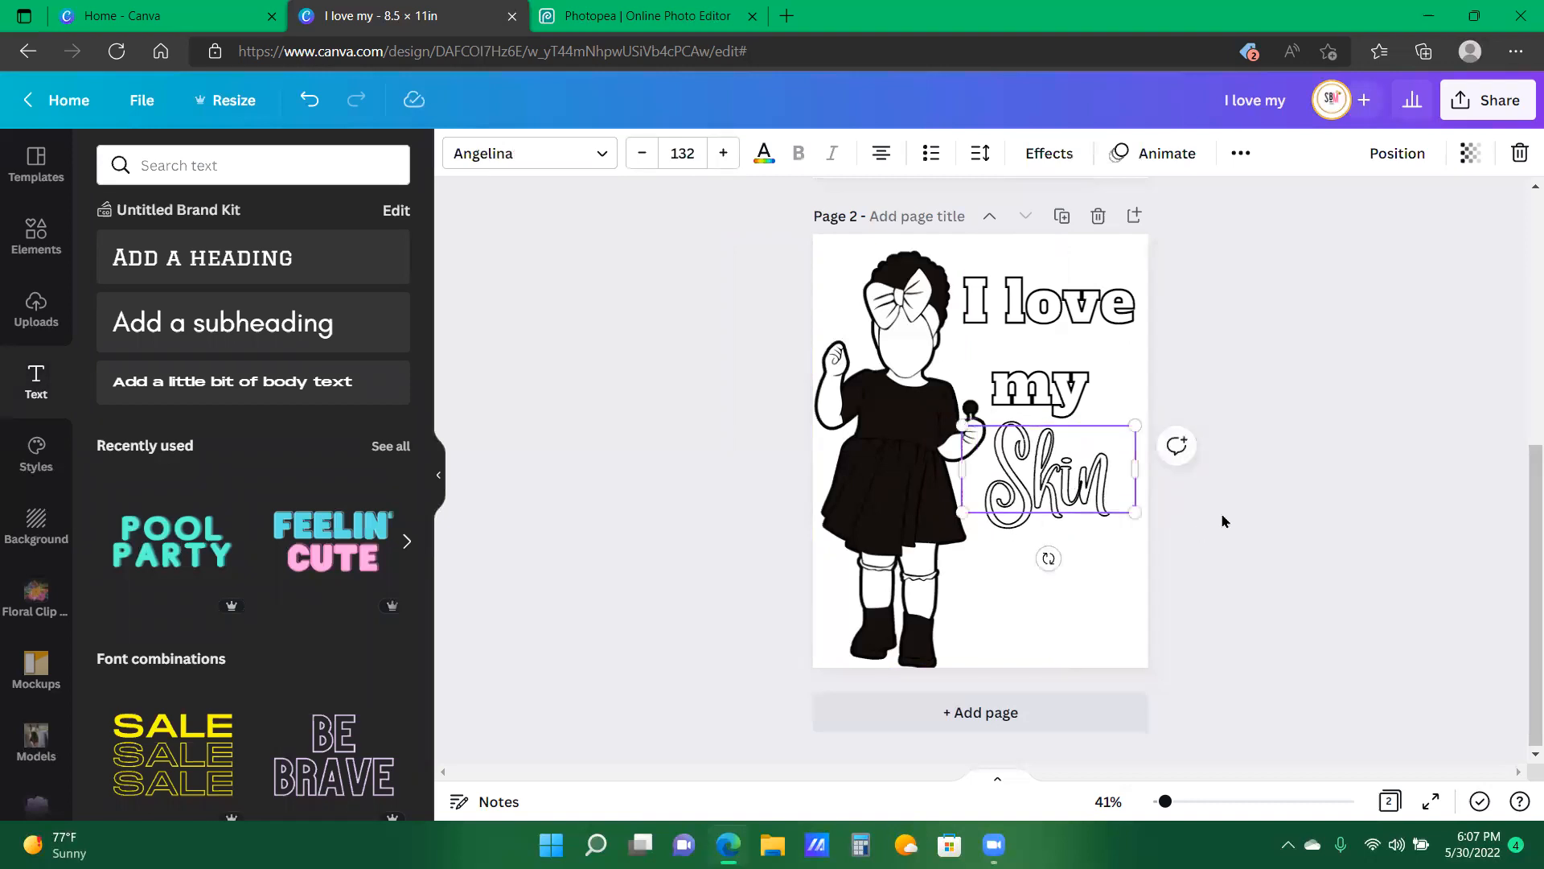
left_click(1222, 521)
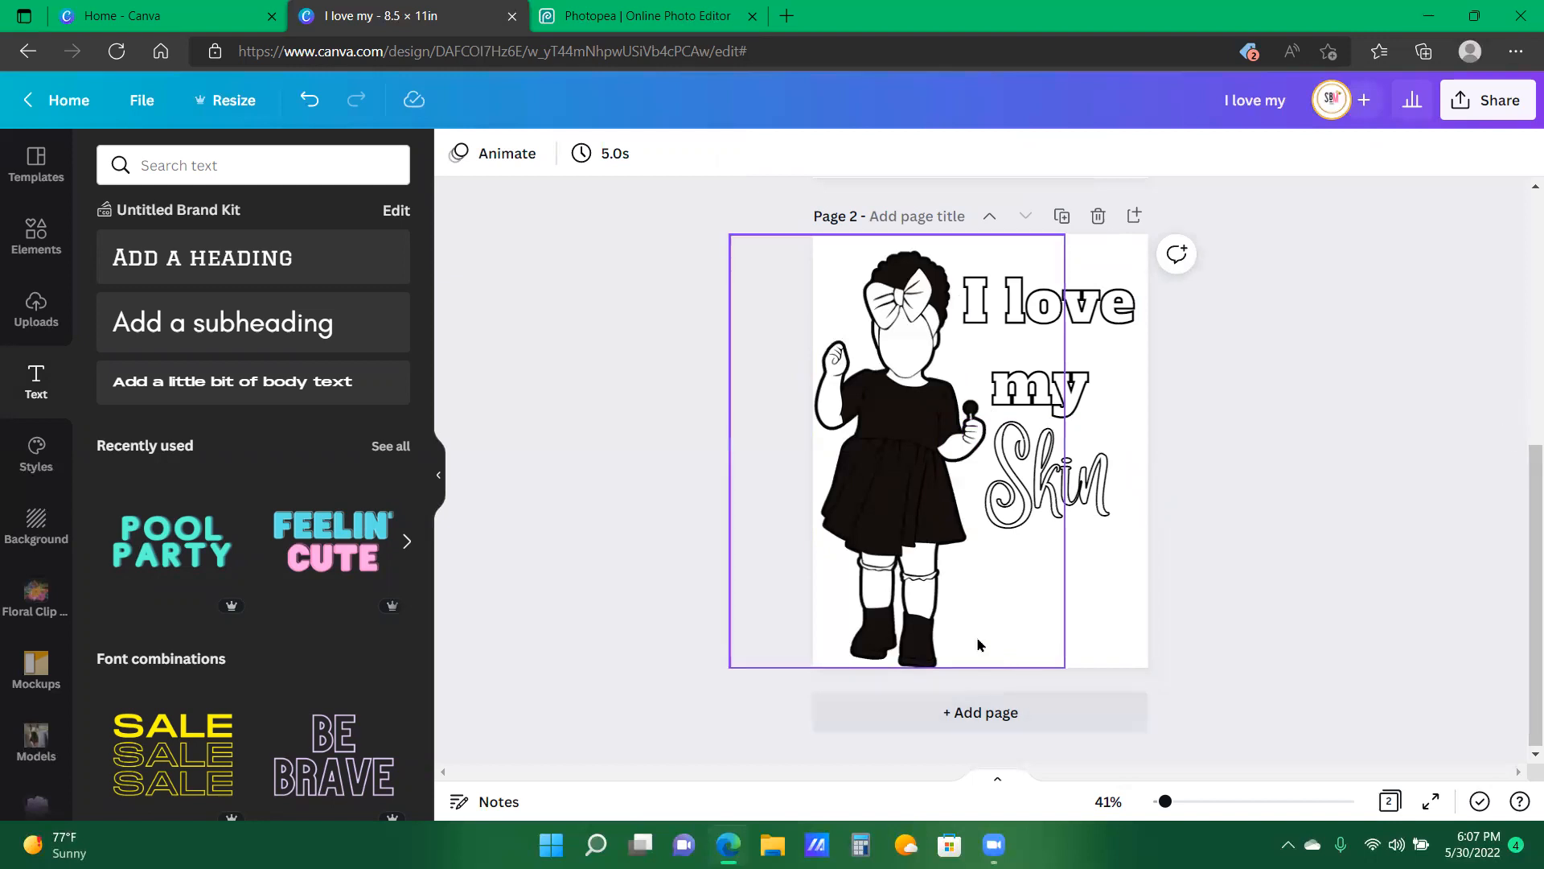
- Add a third page and place the girl with two hair puffs in a tracksuit from the black girl Magic Recommendations
left_click(1017, 726)
left_click(36, 235)
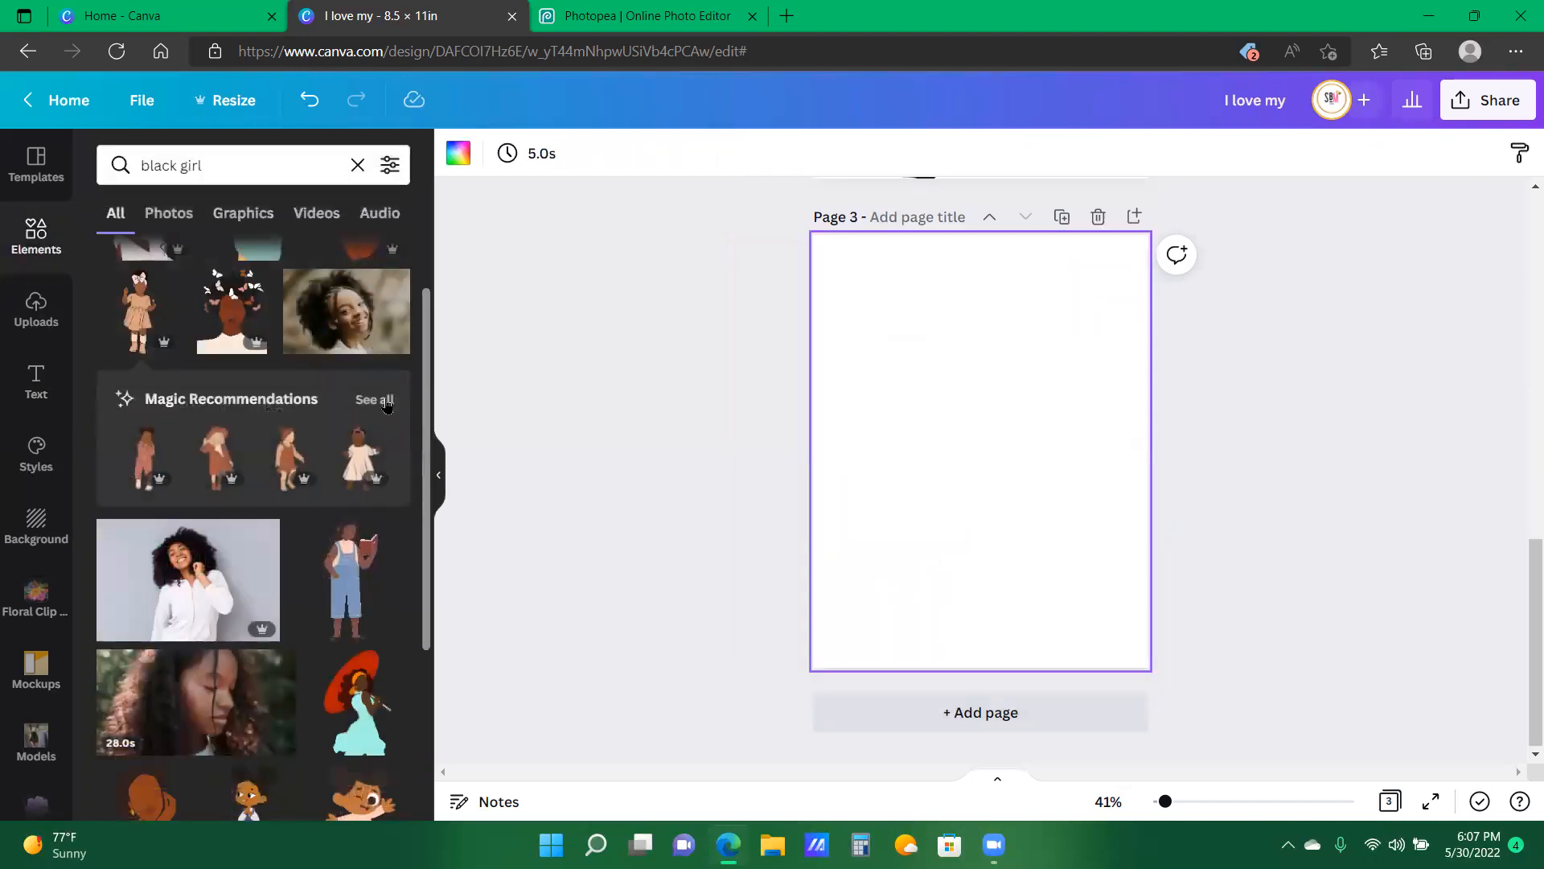
left_click(384, 404)
scroll(284, 529, "down", 5)
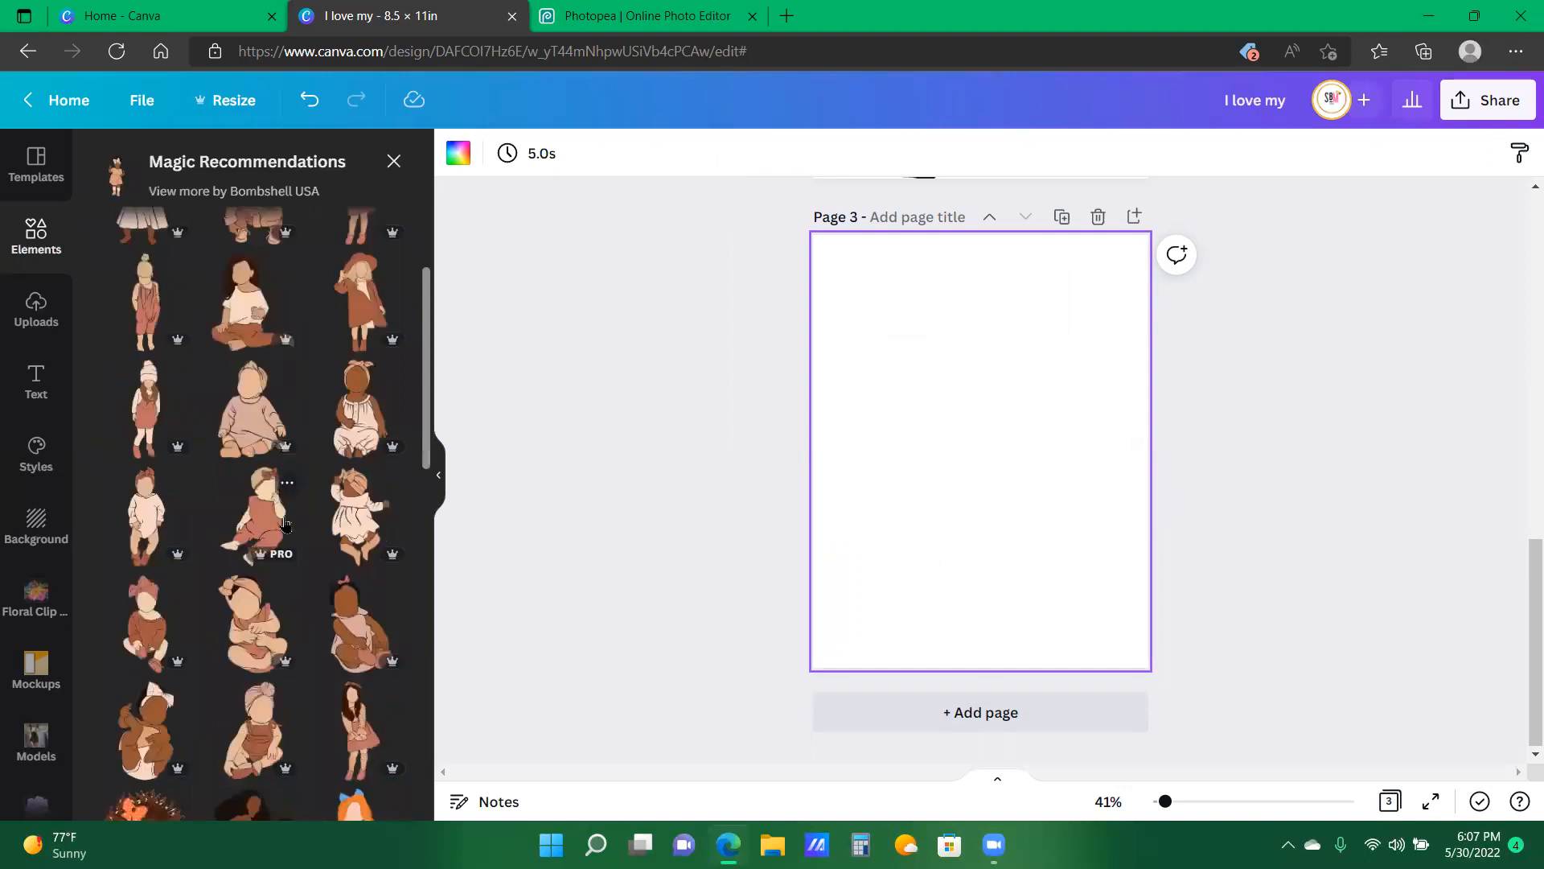
scroll(285, 529, "down", 3)
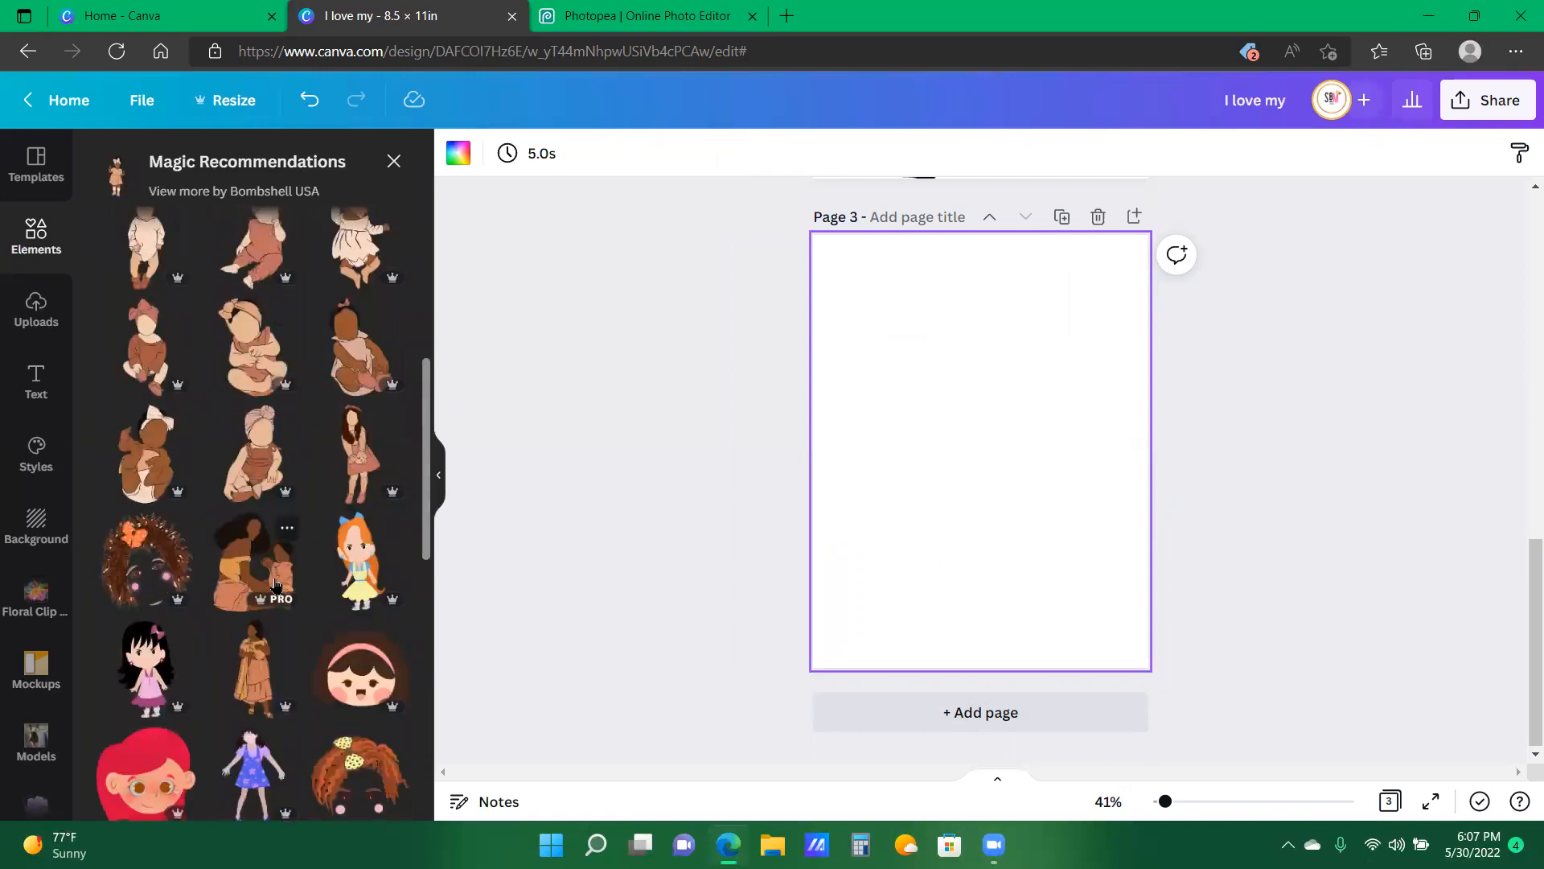
scroll(234, 588, "down", 5)
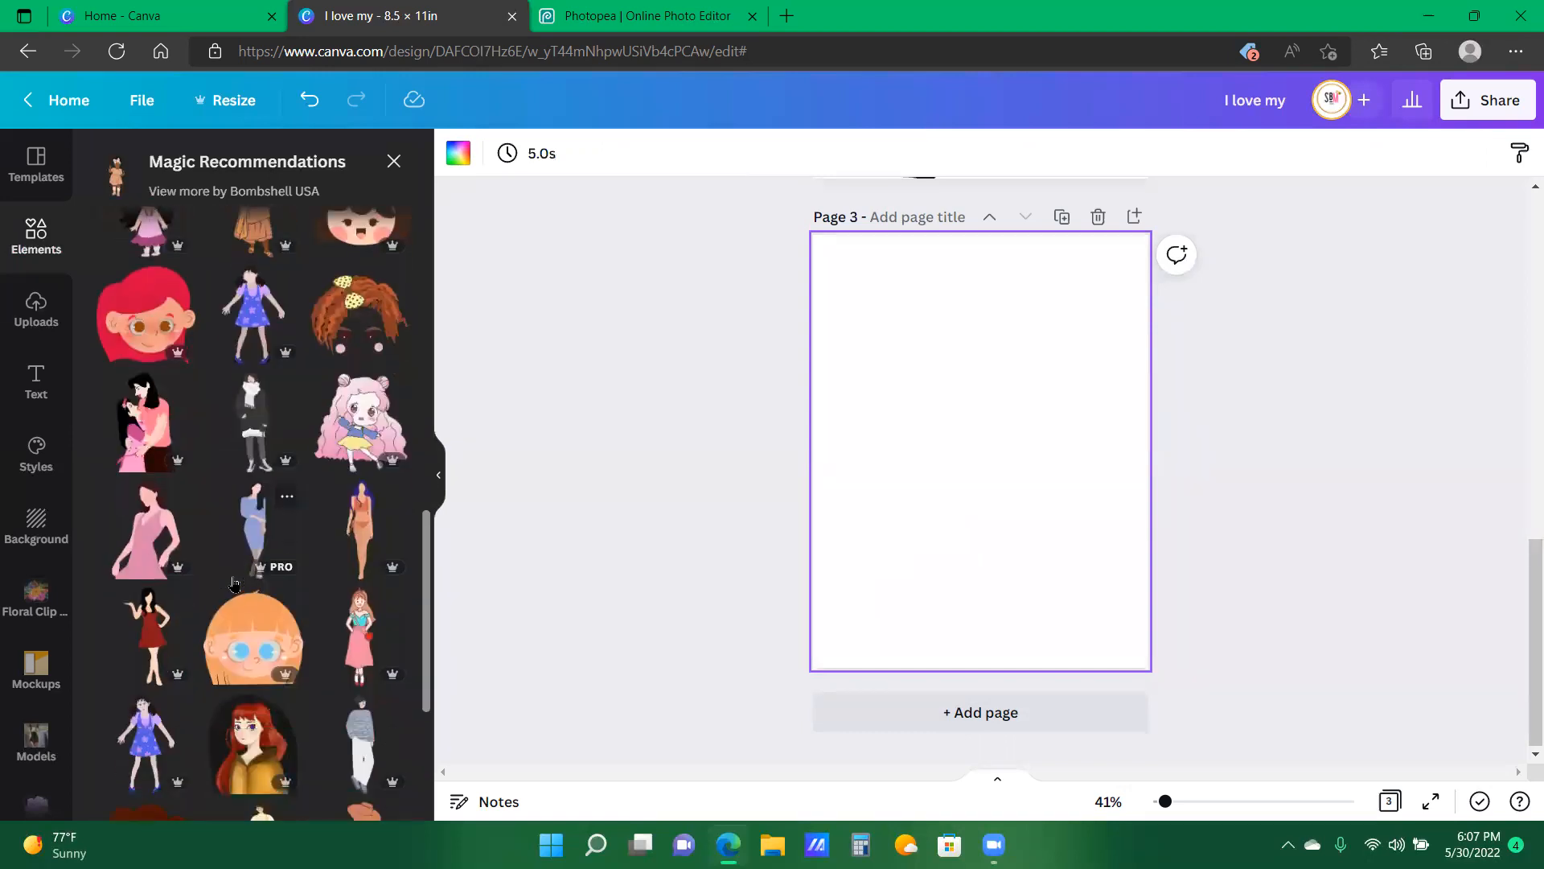
scroll(234, 584, "up", 10)
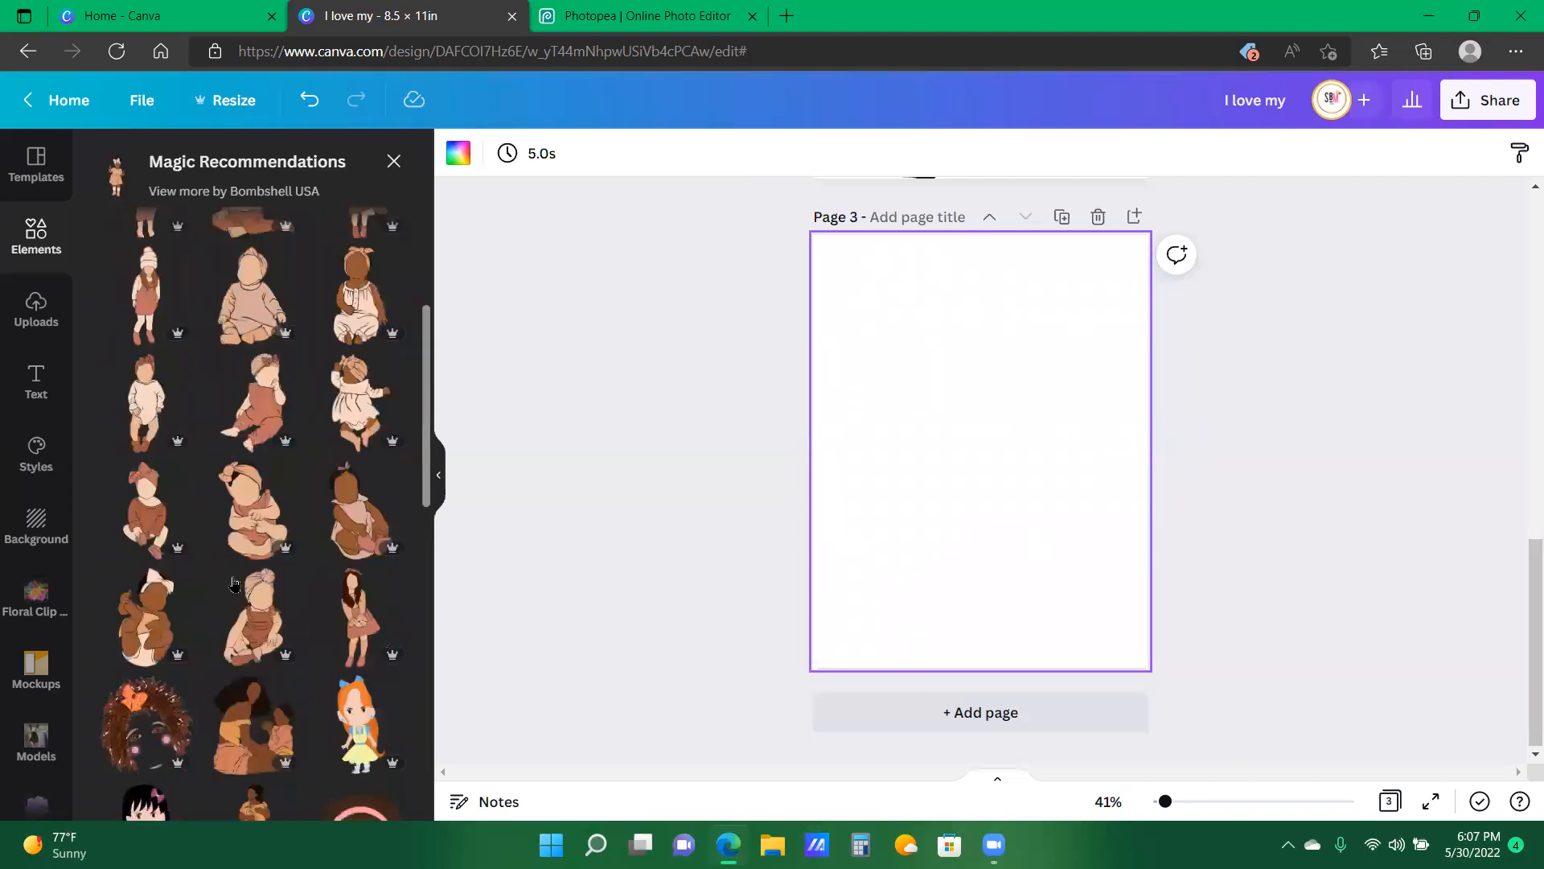
scroll(235, 585, "up", 1)
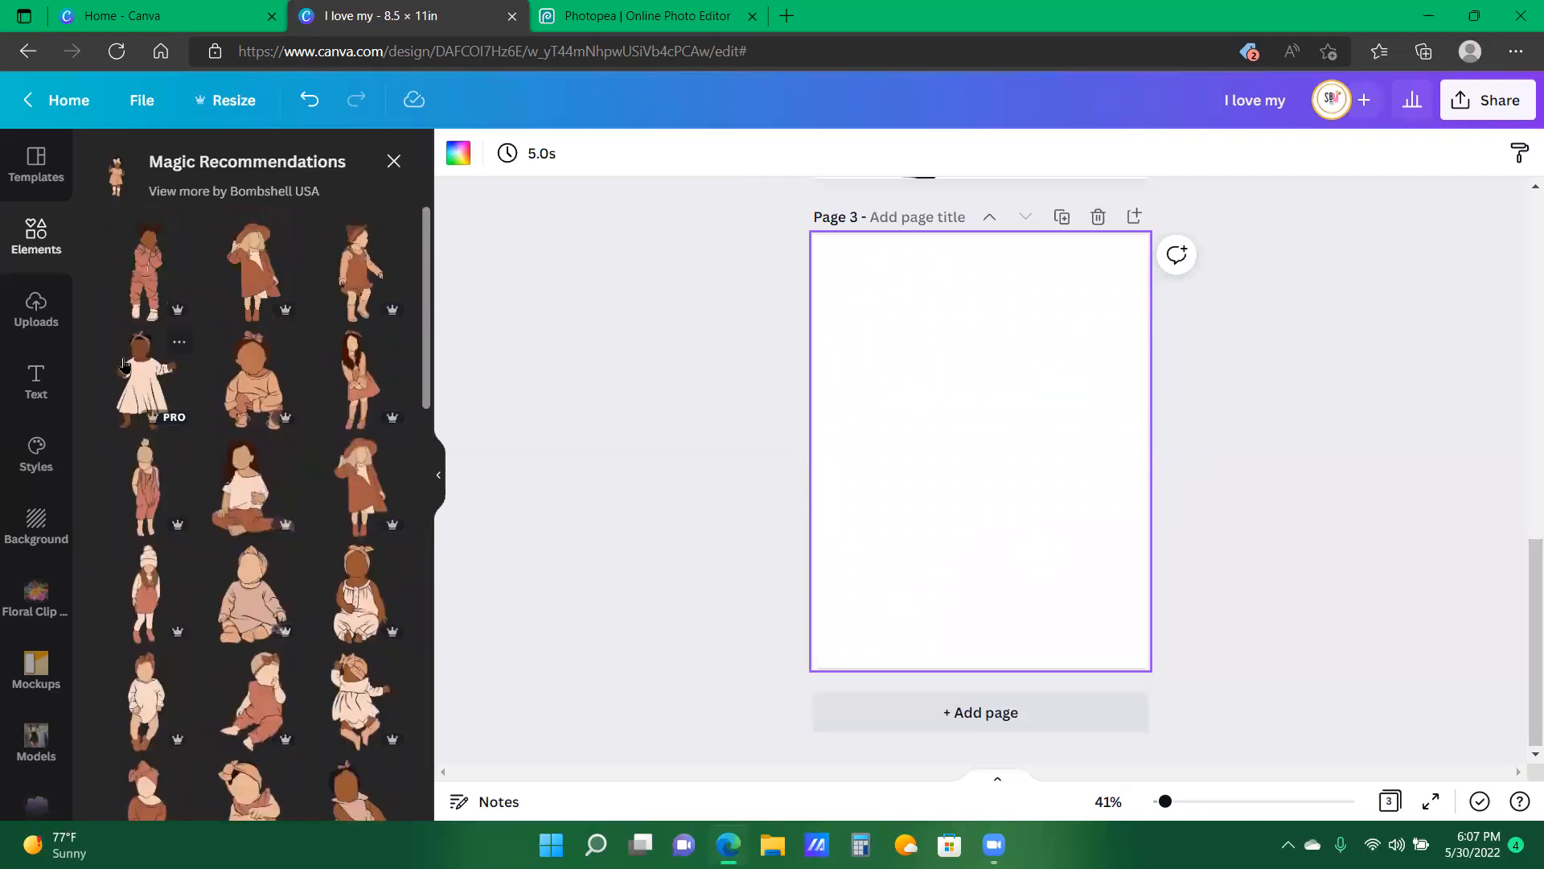
left_click(147, 272)
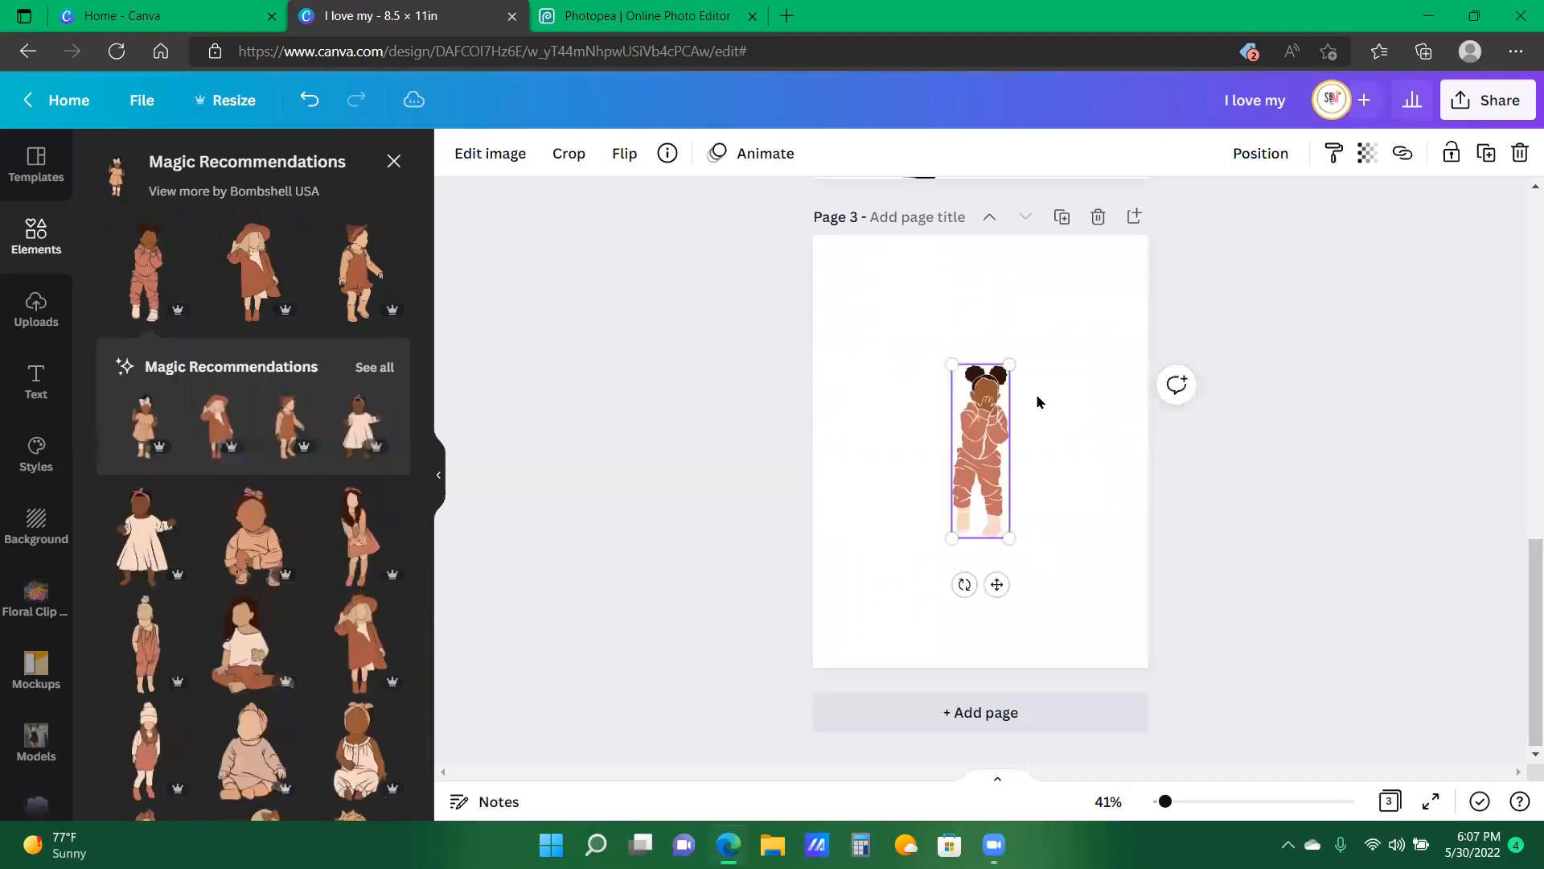
- Enlarge the tracksuit girl to nearly the full height of page 3 and position her near the page's center
left_click_drag(1005, 360, 1143, 235)
left_click_drag(951, 538, 909, 632)
left_click_drag(1025, 403, 1023, 435)
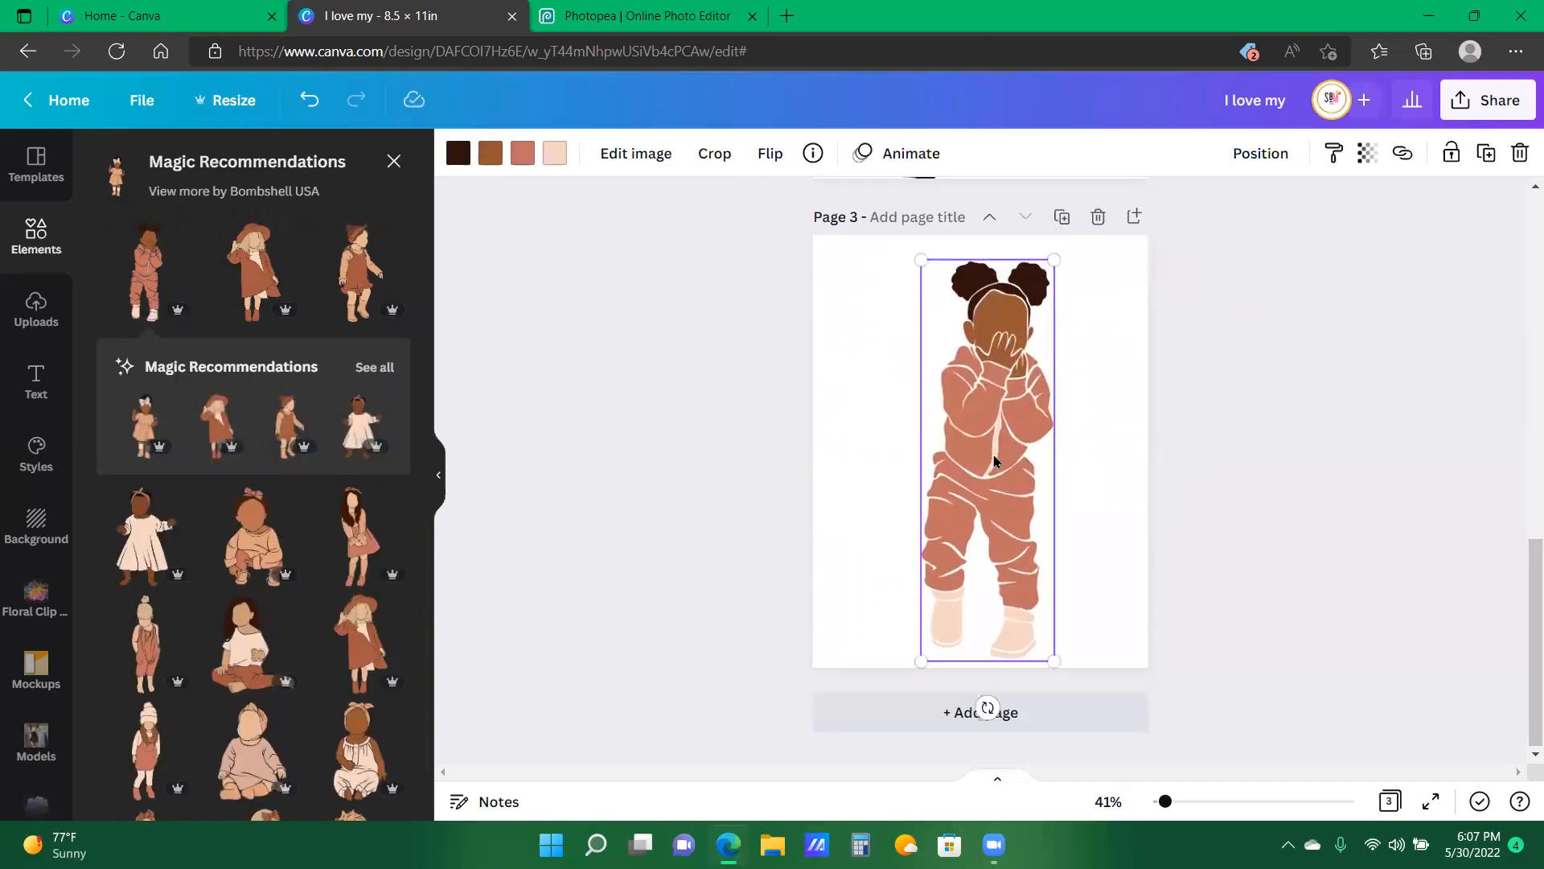
- Recolor the girl's brown skin, coral tracksuit and pale peach shoes to white, leaving the hair dark
left_click(490, 153)
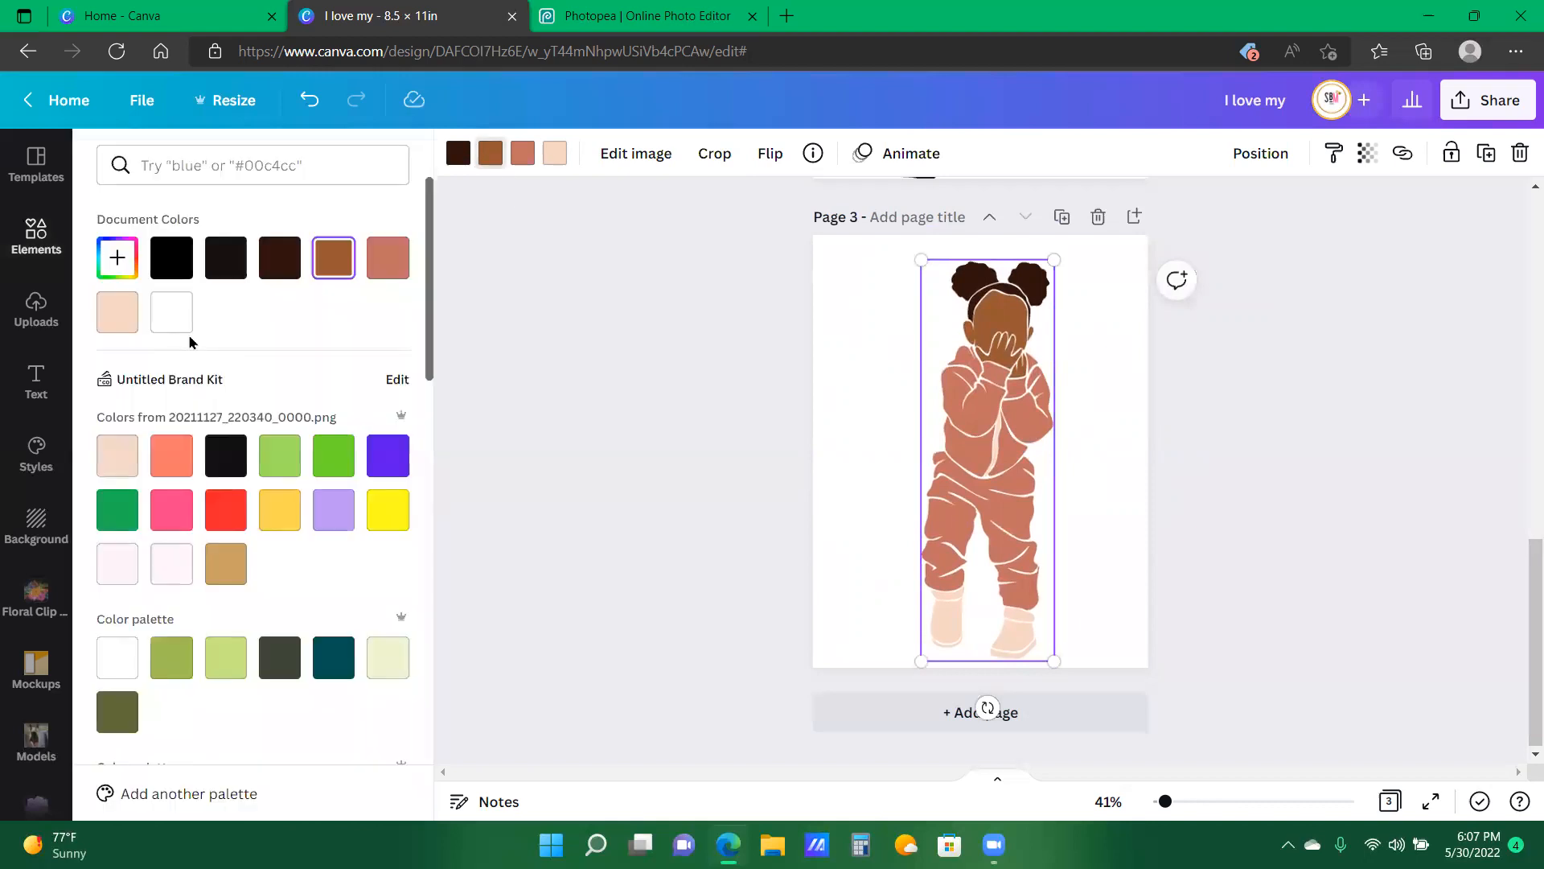
left_click(171, 312)
left_click(525, 156)
left_click(178, 317)
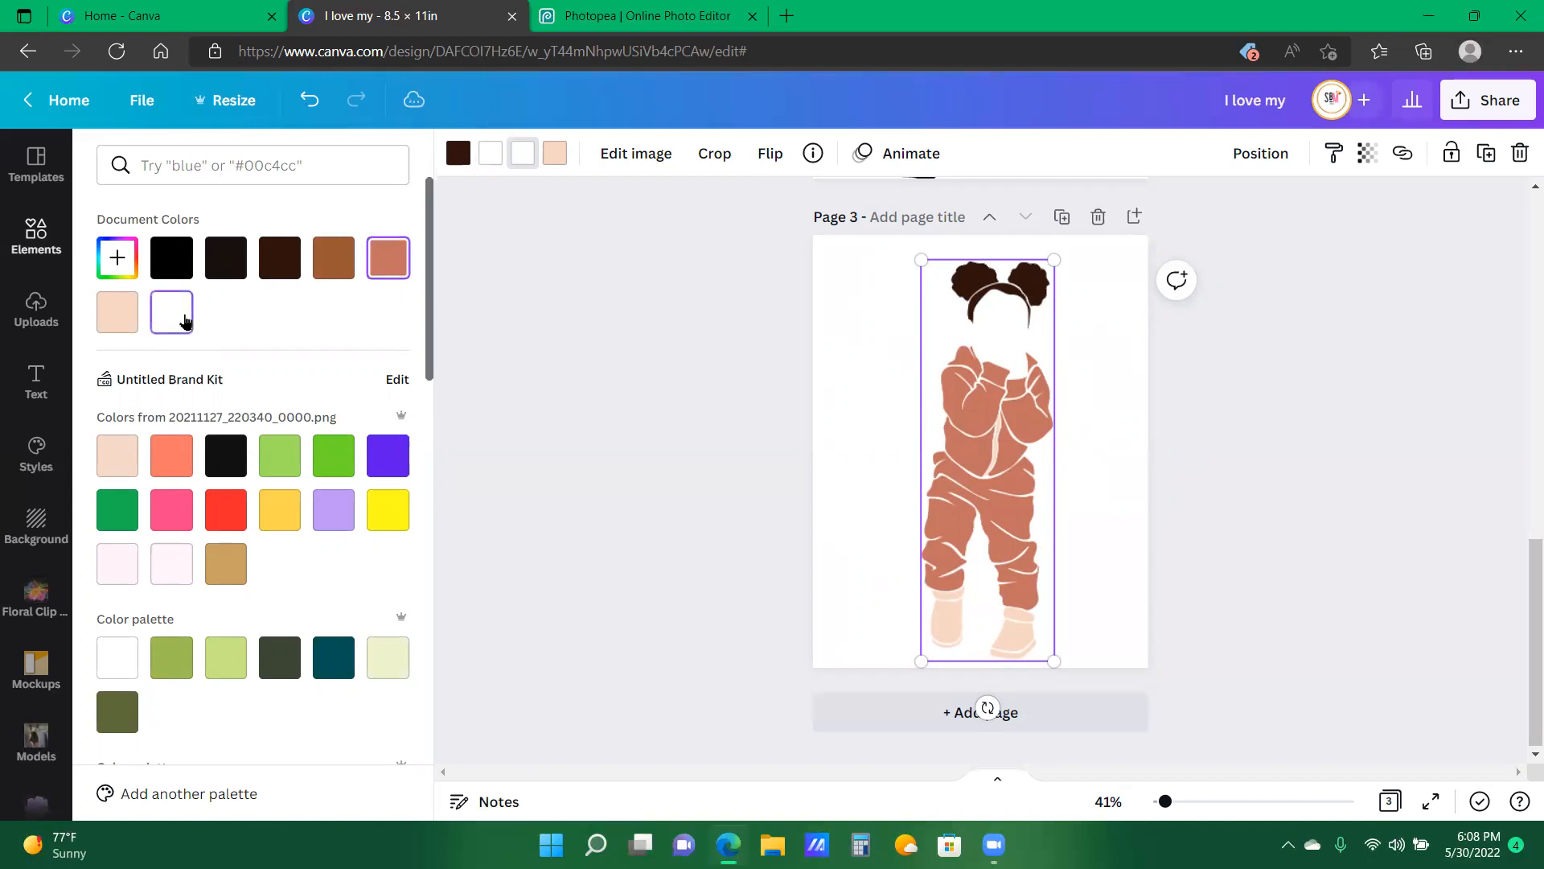
left_click(549, 161)
left_click(170, 316)
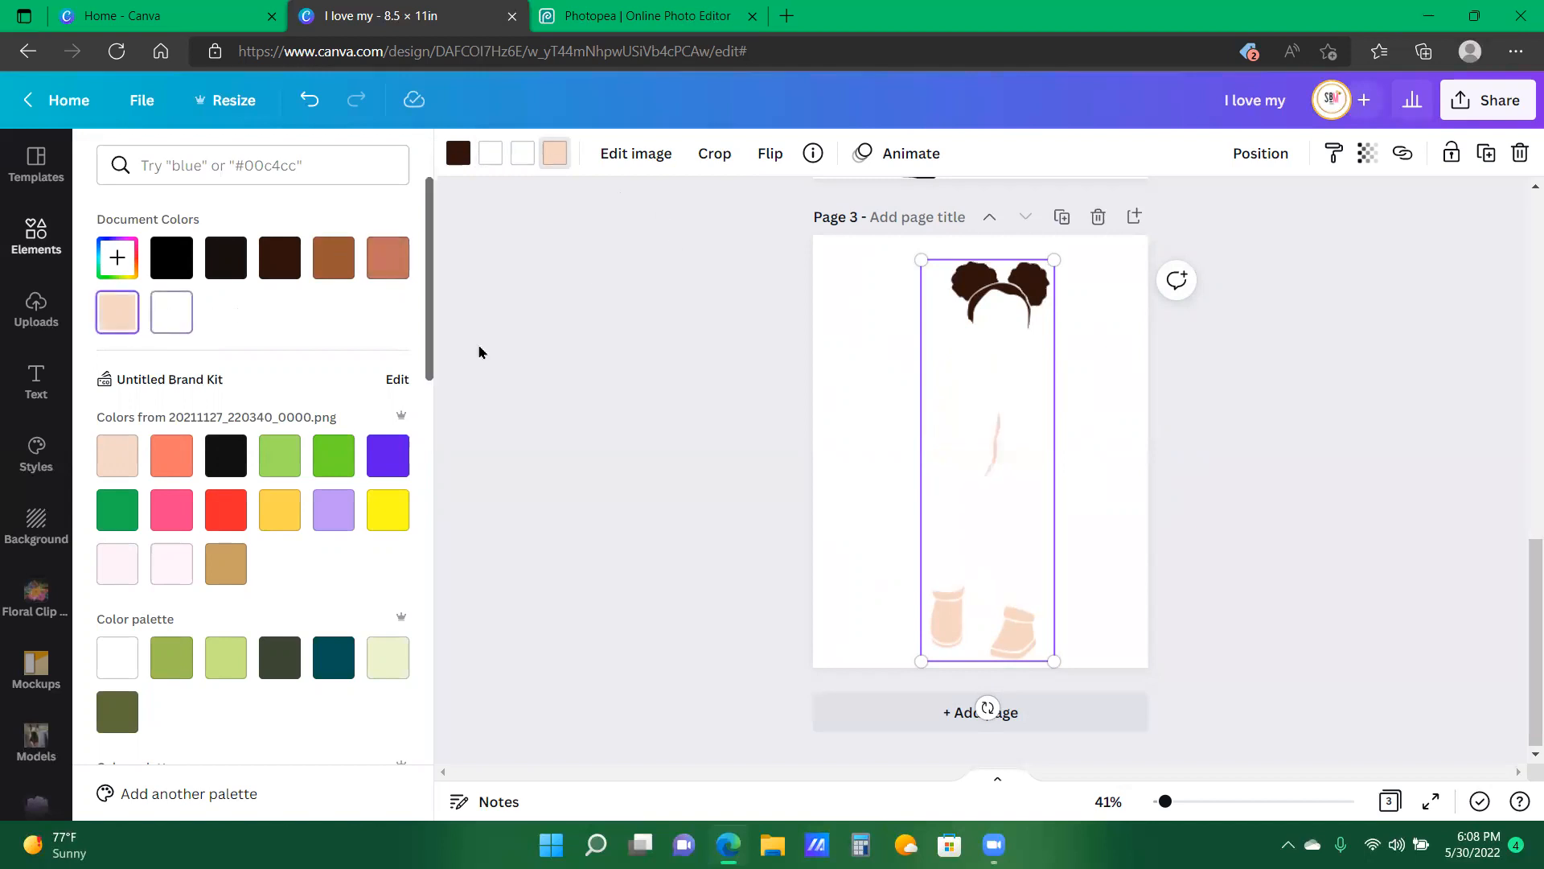
key("Escape")
left_click(643, 379)
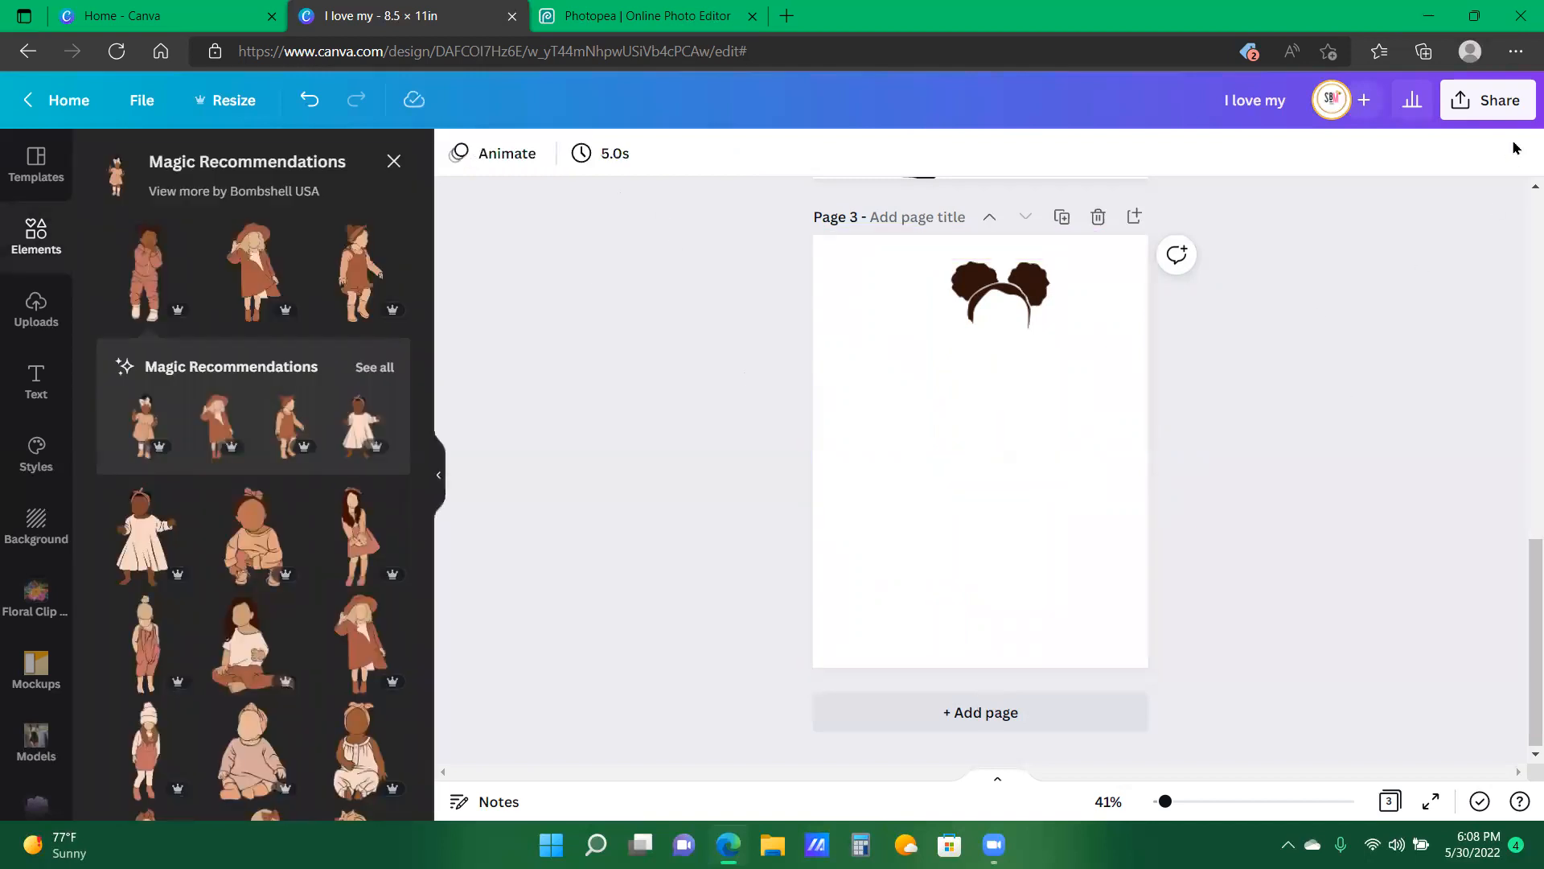
left_click(1498, 101)
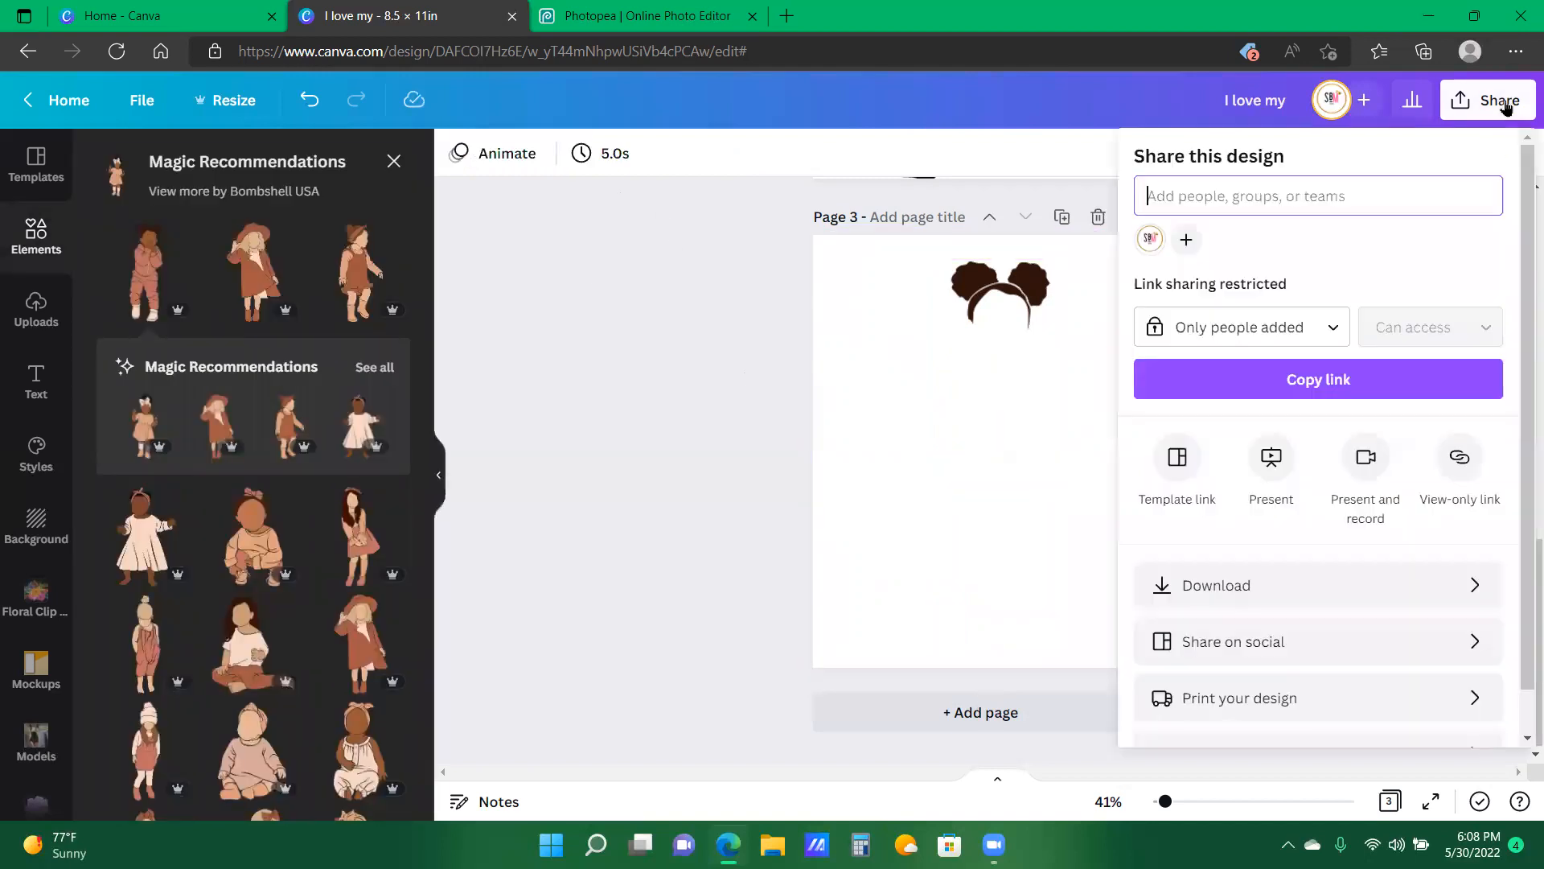
left_click(1181, 594)
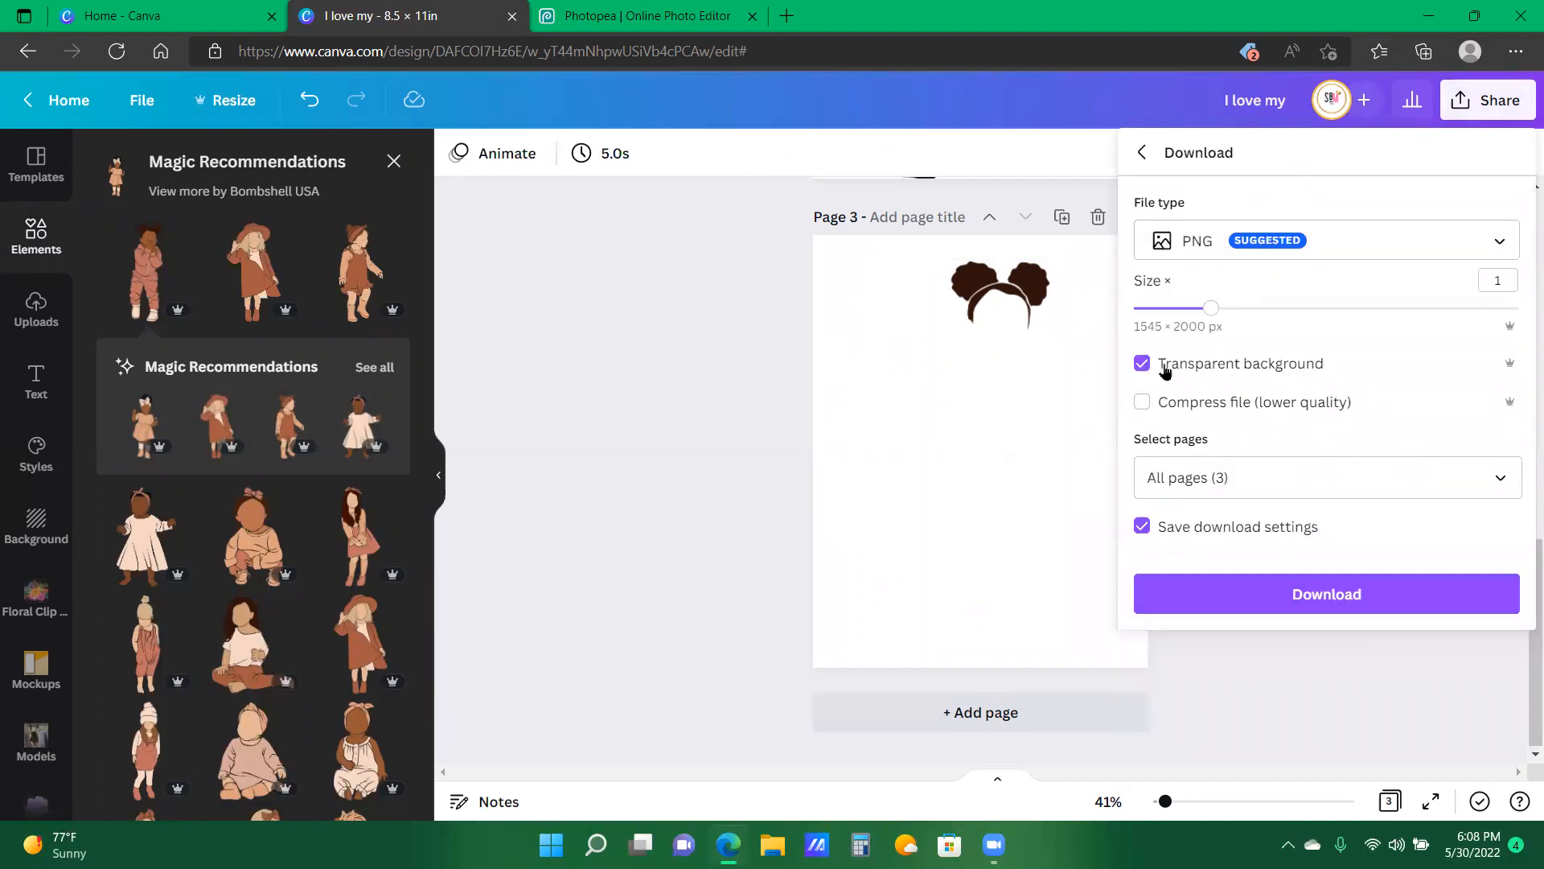
left_click(620, 349)
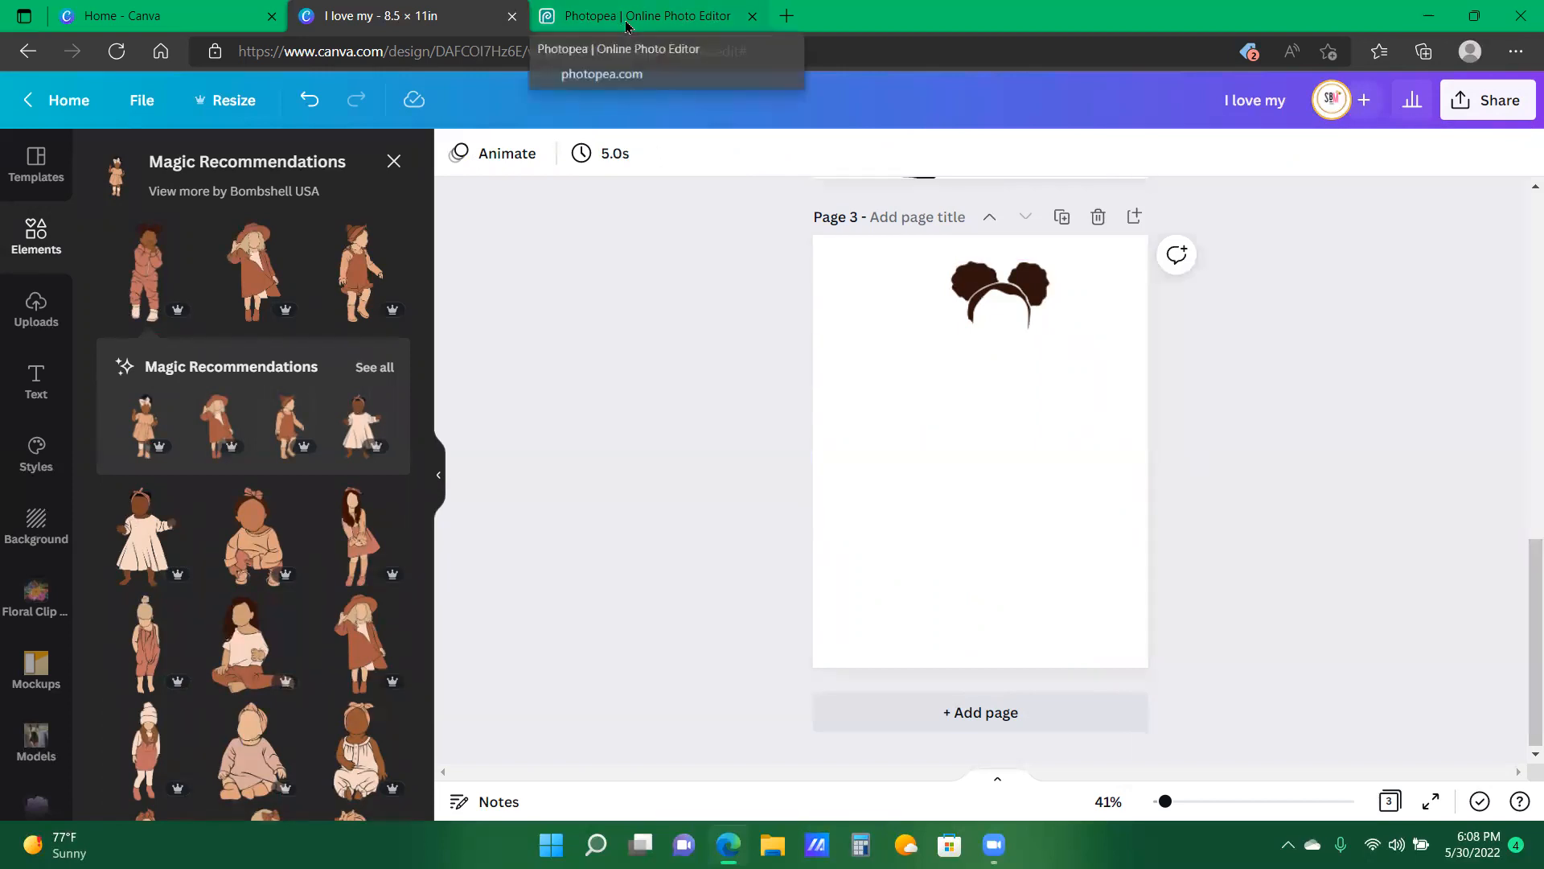